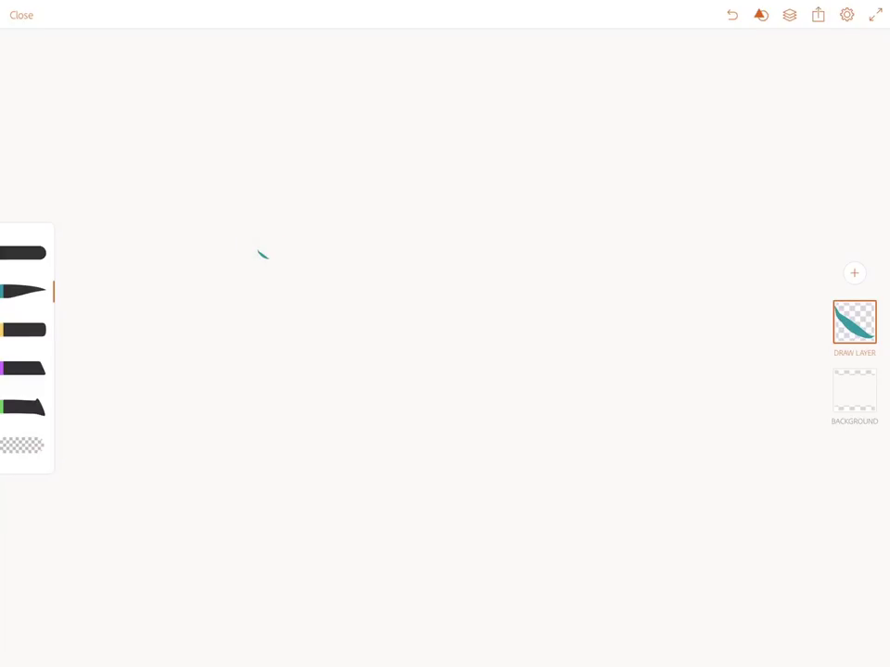
# Bring up the Basic Taper brush's size and colour settings panel
pyautogui.click(24, 292)
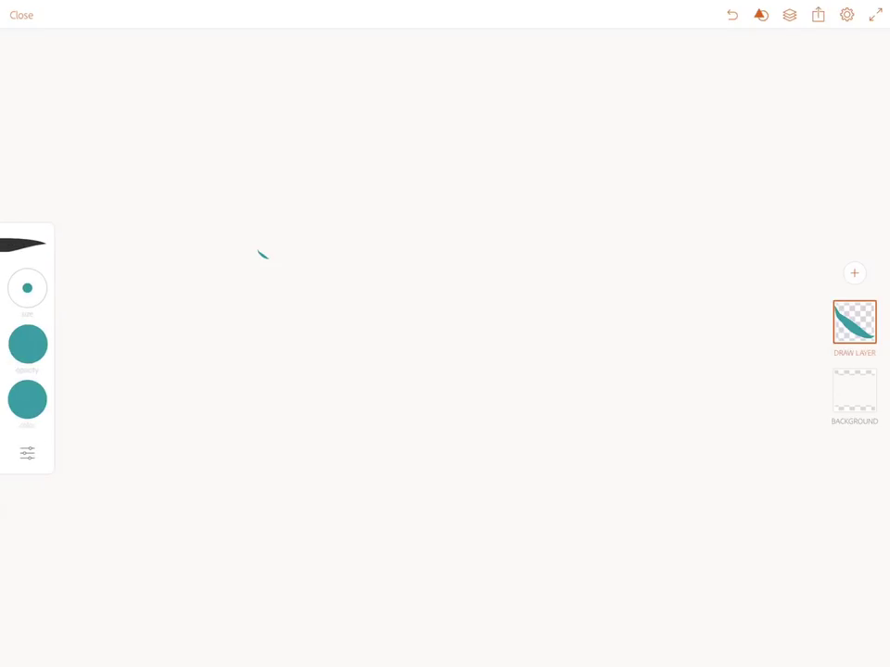
# Change the brush colour from teal to a deep magenta on the colour wheel
pyautogui.click(27, 400)
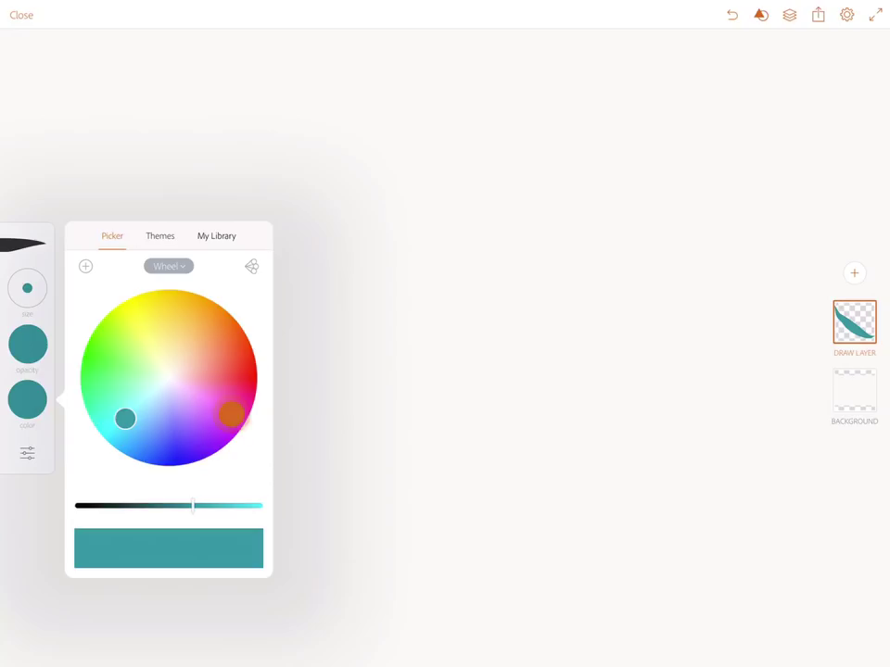
pyautogui.click(227, 418)
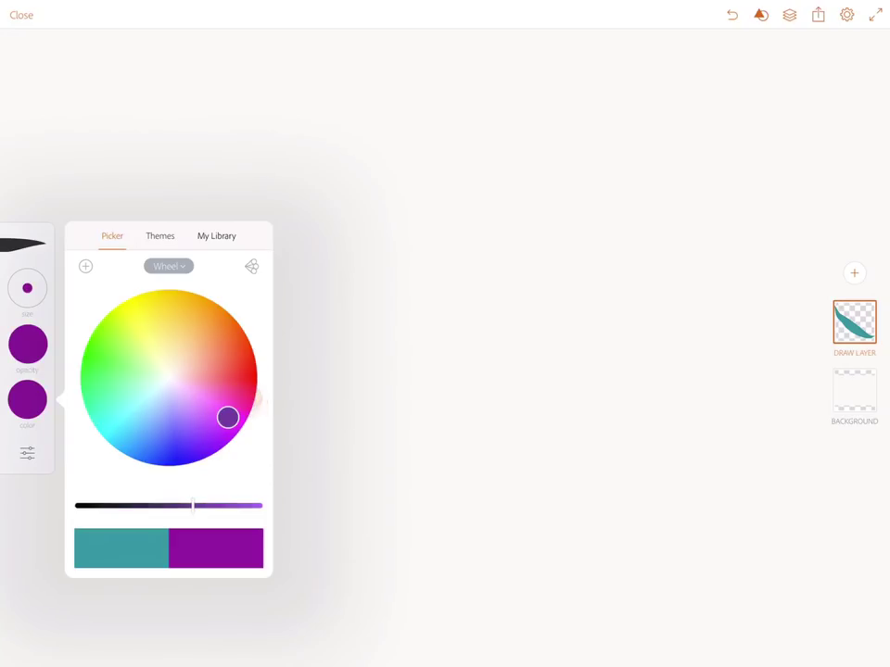
pyautogui.moveTo(227, 418)
pyautogui.mouseDown()
pyautogui.moveTo(232, 382)
pyautogui.moveTo(239, 403)
pyautogui.mouseUp()
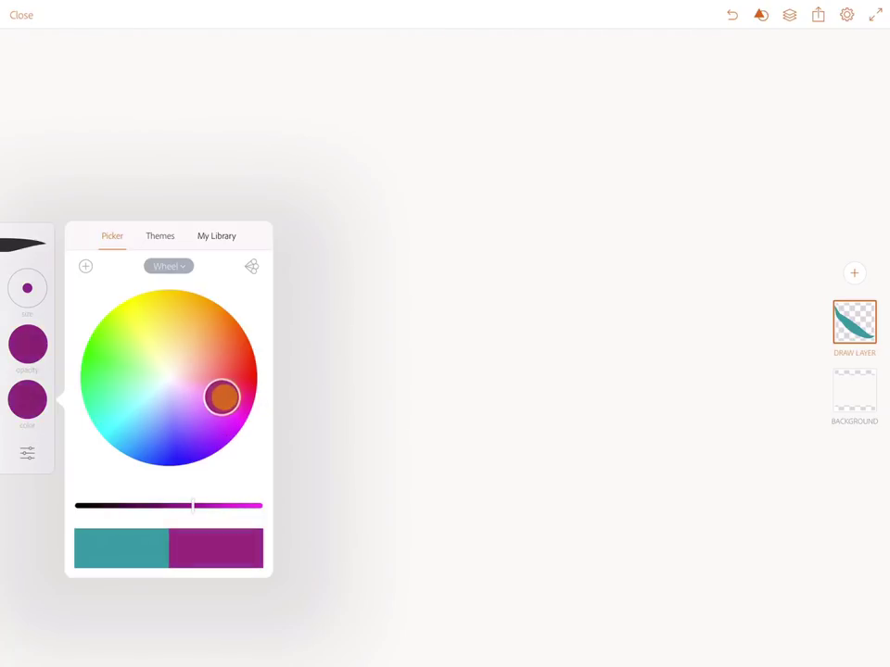
pyautogui.moveTo(238, 402)
pyautogui.mouseDown()
pyautogui.moveTo(190, 394)
pyautogui.moveTo(232, 394)
pyautogui.moveTo(237, 414)
pyautogui.mouseUp()
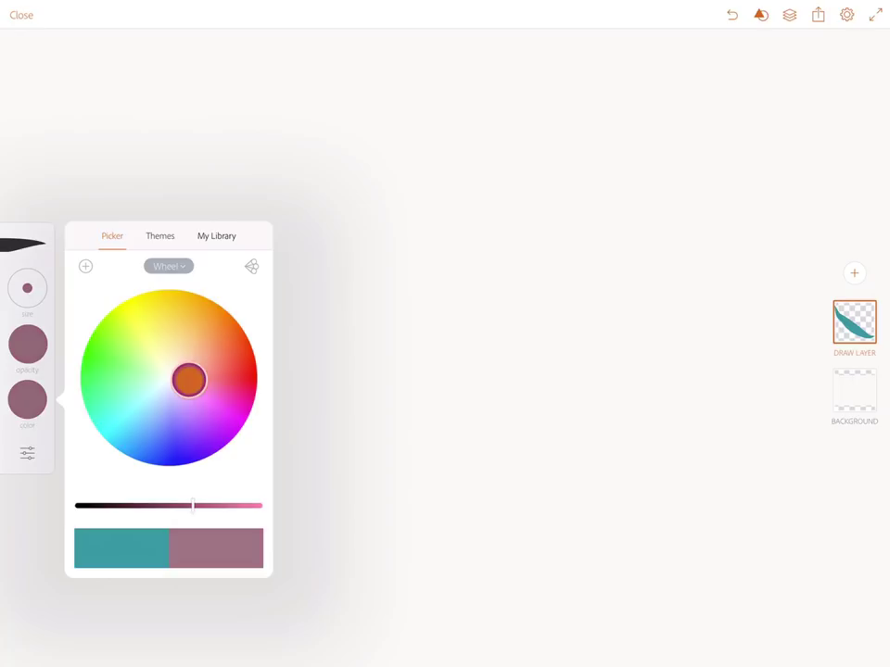
pyautogui.moveTo(238, 414)
pyautogui.mouseDown()
pyautogui.moveTo(223, 417)
pyautogui.moveTo(215, 397)
pyautogui.moveTo(219, 408)
pyautogui.moveTo(239, 400)
pyautogui.moveTo(202, 403)
pyautogui.moveTo(216, 394)
pyautogui.moveTo(200, 389)
pyautogui.moveTo(239, 401)
pyautogui.moveTo(235, 396)
pyautogui.mouseUp()
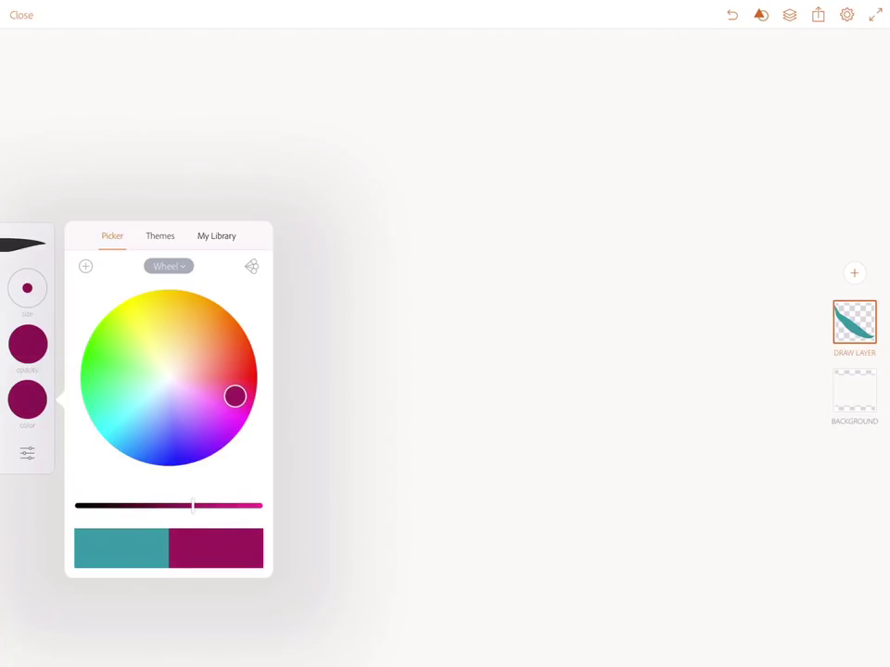
pyautogui.click(556, 371)
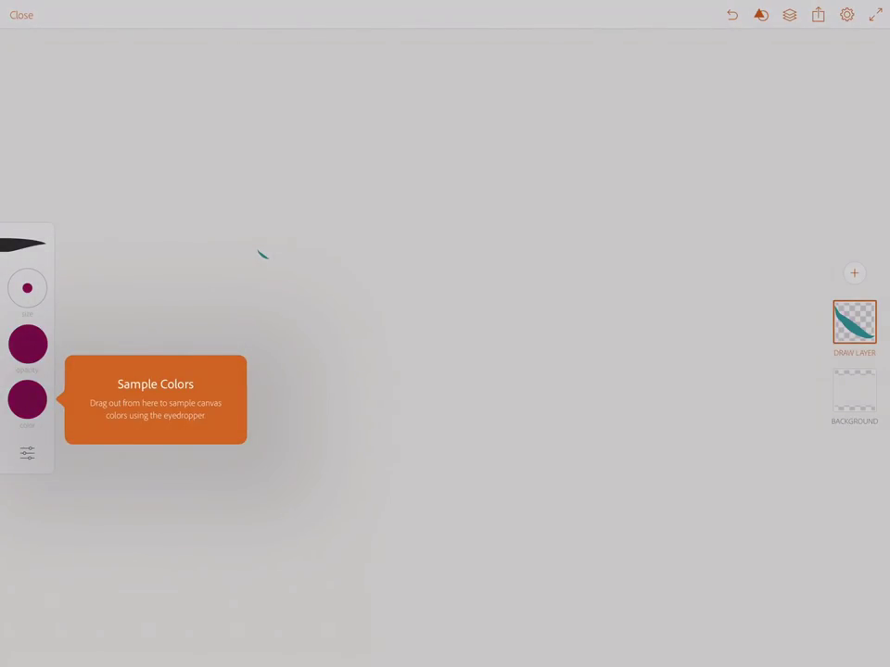
pyautogui.click(556, 278)
# Erase the teal test stroke with the eraser
pyautogui.click(27, 288)
pyautogui.click(28, 442)
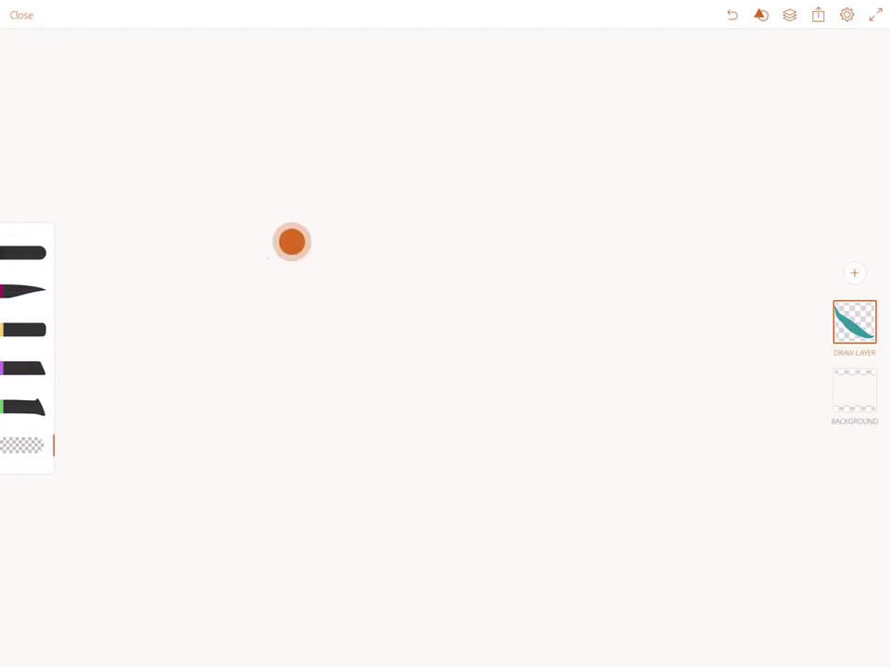
pyautogui.click(291, 242)
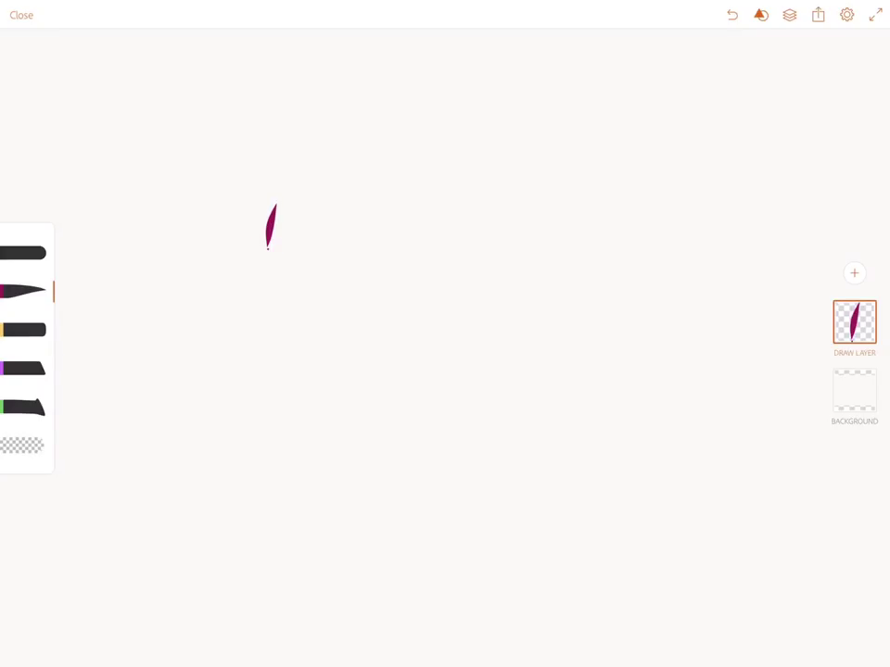
# Return to the magenta taper brush and shrink its size to about 9.5
pyautogui.click(27, 290)
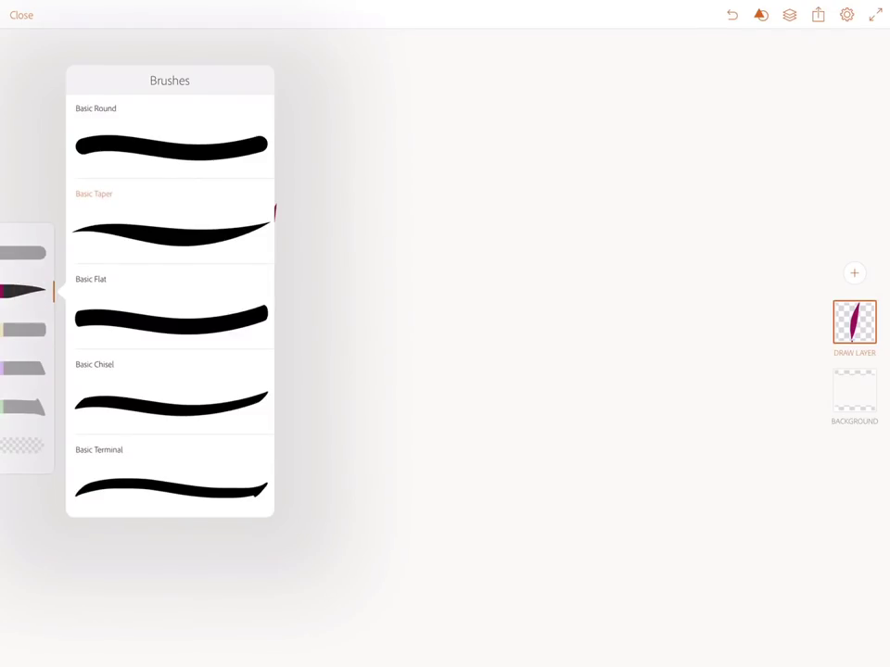
pyautogui.click(27, 291)
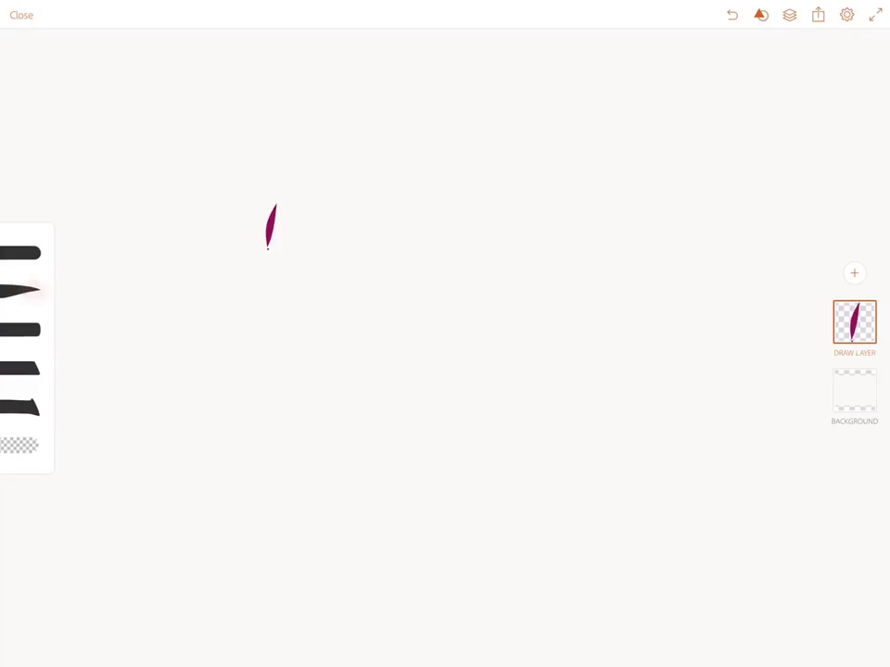
pyautogui.click(27, 288)
pyautogui.click(27, 289)
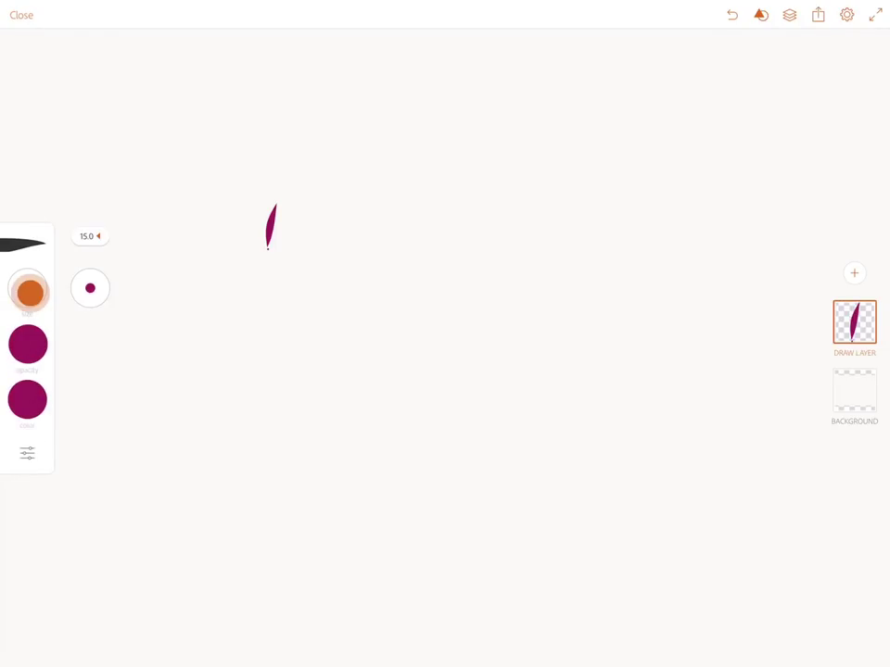
pyautogui.moveTo(29, 292); pyautogui.dragTo(16, 307)
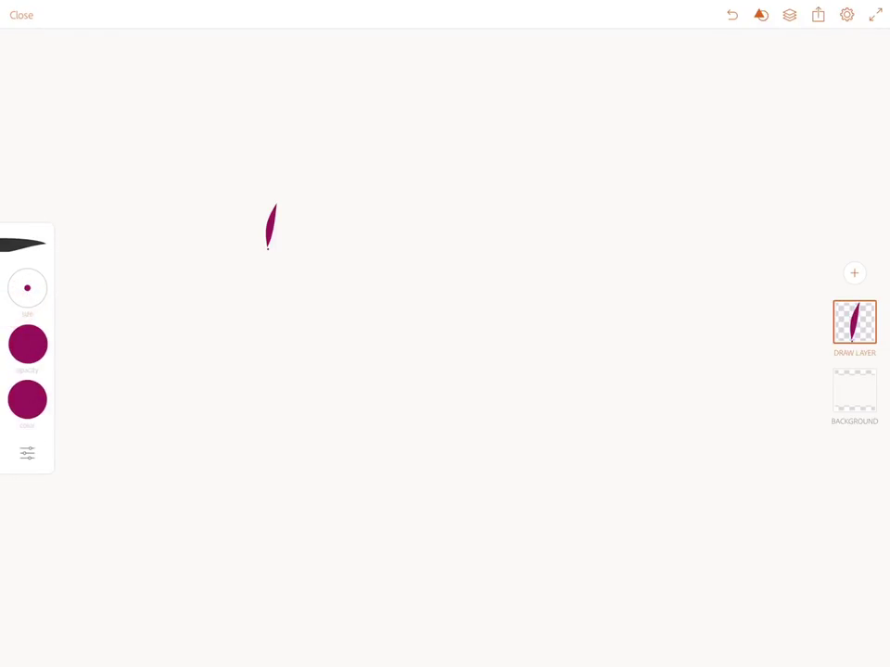
pyautogui.click(24, 245)
# Erase the magenta test stroke and draw the left fringe strands and top hair line
pyautogui.click(22, 445)
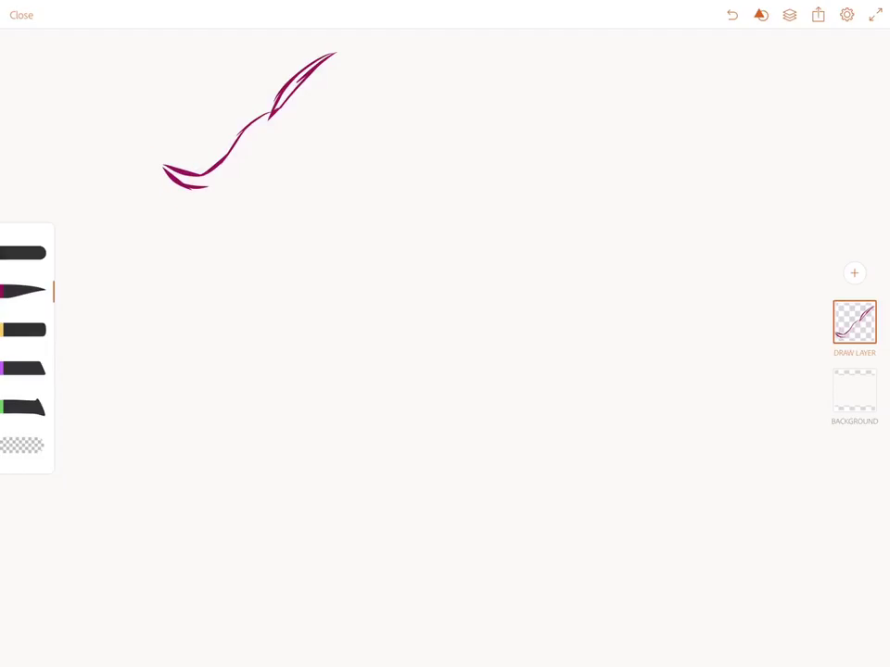
pyautogui.moveTo(248, 153); pyautogui.dragTo(191, 211)
pyautogui.moveTo(202, 190)
pyautogui.mouseDown()
pyautogui.moveTo(184, 241)
pyautogui.moveTo(185, 278)
pyautogui.moveTo(186, 269)
pyautogui.mouseUp()
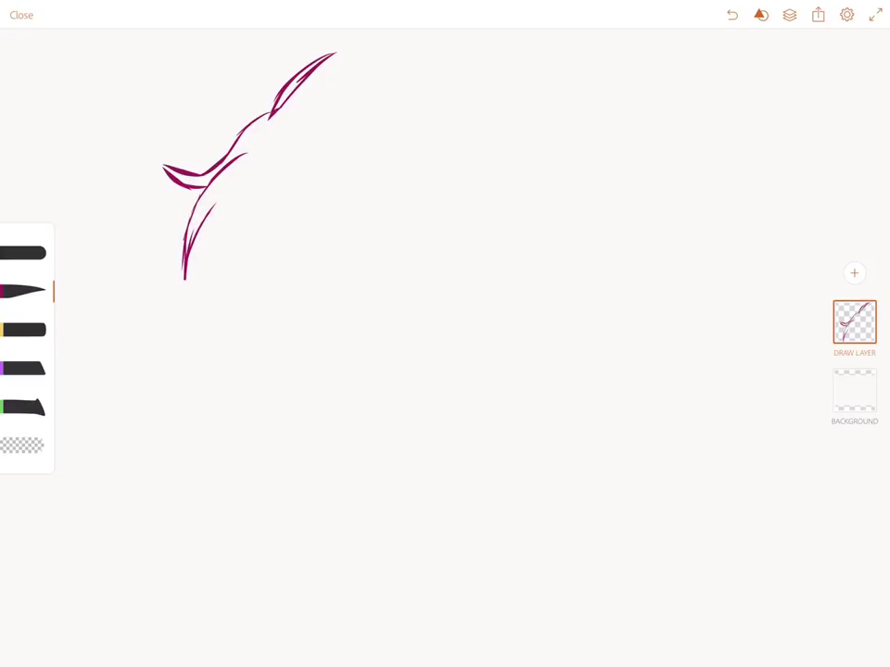
pyautogui.moveTo(274, 115)
pyautogui.mouseDown()
pyautogui.moveTo(311, 102)
pyautogui.moveTo(417, 135)
pyautogui.moveTo(500, 146)
pyautogui.mouseUp()
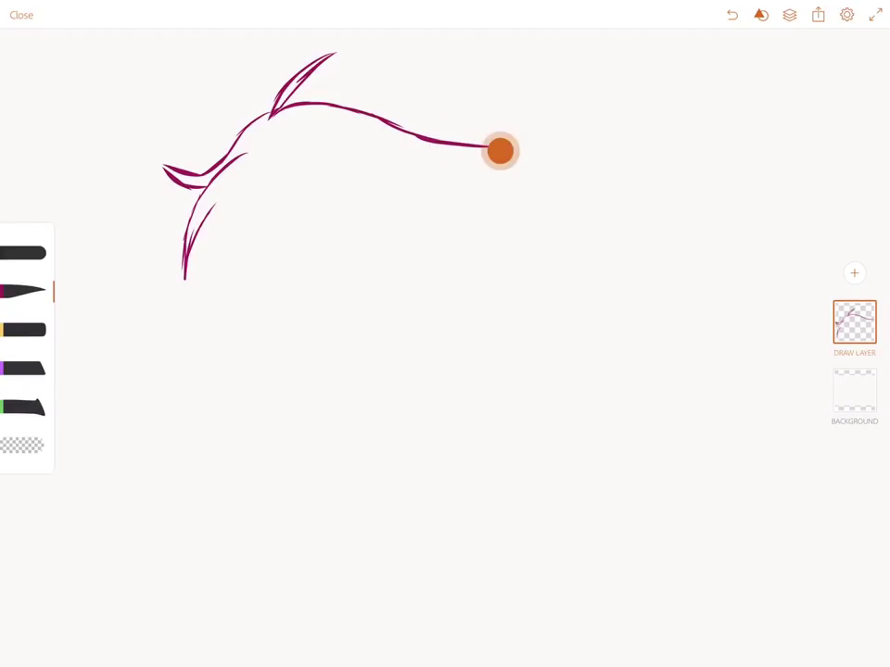
# Add spiky, swept-back hair flicks toward the right side
pyautogui.moveTo(501, 146); pyautogui.dragTo(570, 107)
pyautogui.moveTo(533, 137)
pyautogui.mouseDown()
pyautogui.moveTo(570, 107)
pyautogui.moveTo(533, 139)
pyautogui.moveTo(631, 118)
pyautogui.mouseUp()
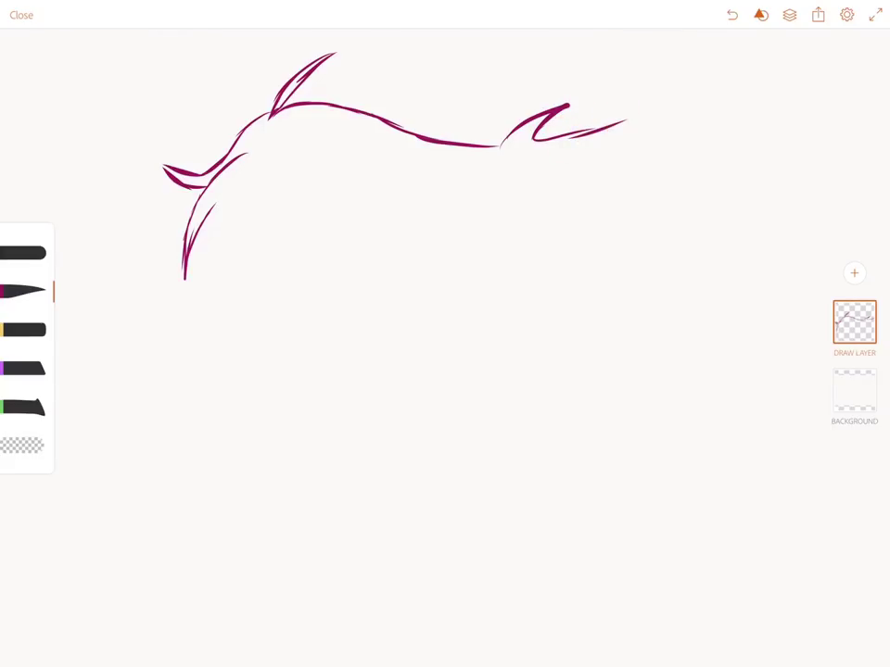
pyautogui.moveTo(626, 120)
pyautogui.mouseDown()
pyautogui.moveTo(604, 150)
pyautogui.moveTo(570, 165)
pyautogui.mouseUp()
pyautogui.moveTo(574, 165)
pyautogui.mouseDown()
pyautogui.moveTo(662, 167)
pyautogui.moveTo(667, 222)
pyautogui.mouseUp()
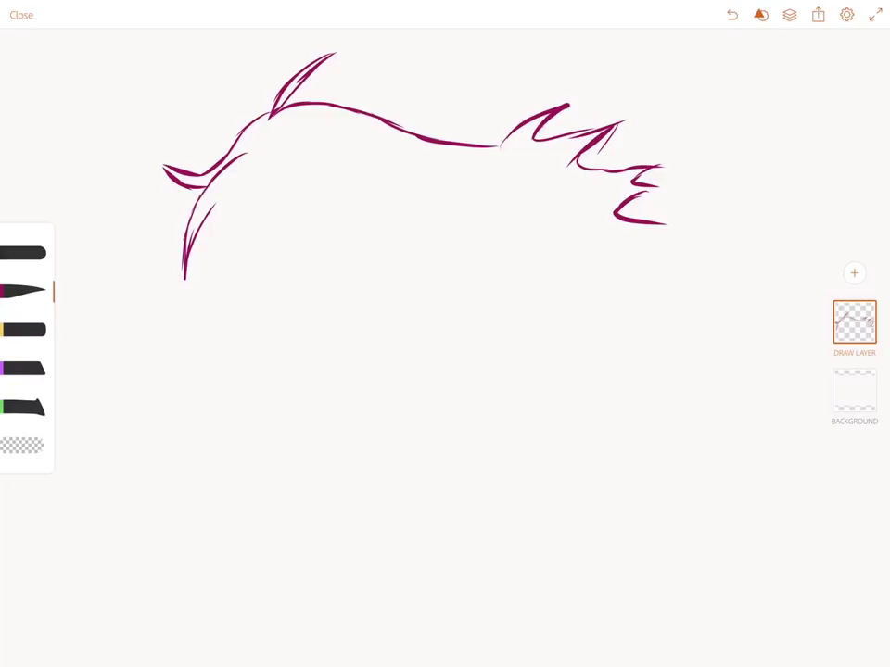
# Sketch inner fringe strands and a long lock hanging below the head
pyautogui.moveTo(292, 168); pyautogui.dragTo(314, 168)
pyautogui.moveTo(241, 192)
pyautogui.mouseDown()
pyautogui.moveTo(262, 178)
pyautogui.moveTo(229, 255)
pyautogui.mouseUp()
pyautogui.moveTo(232, 231); pyautogui.dragTo(200, 311)
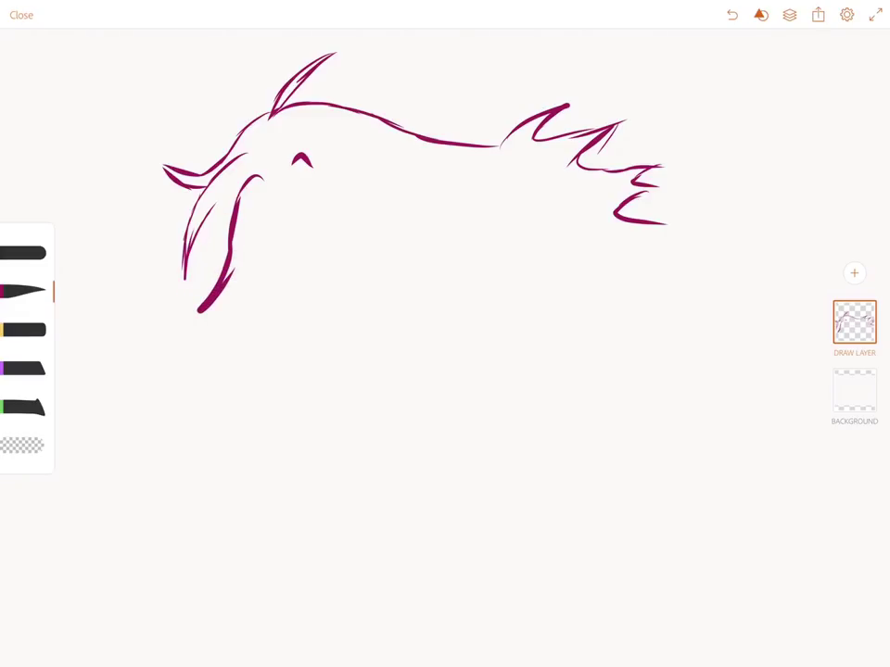
pyautogui.moveTo(258, 212); pyautogui.dragTo(233, 258)
pyautogui.click(24, 293)
# Switch the brush colour to black and draw the first round goggle lens
pyautogui.click(27, 399)
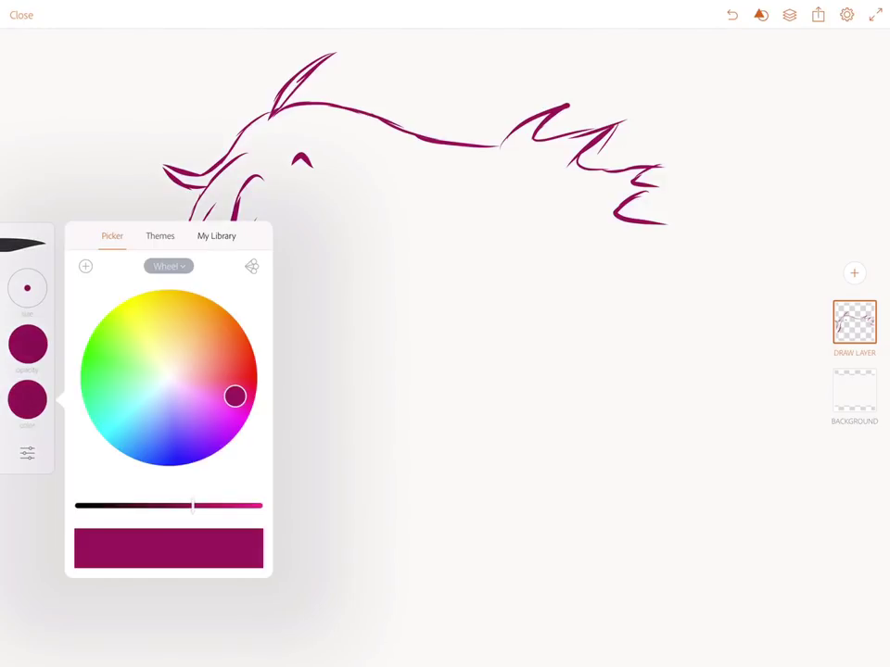
pyautogui.click(78, 505)
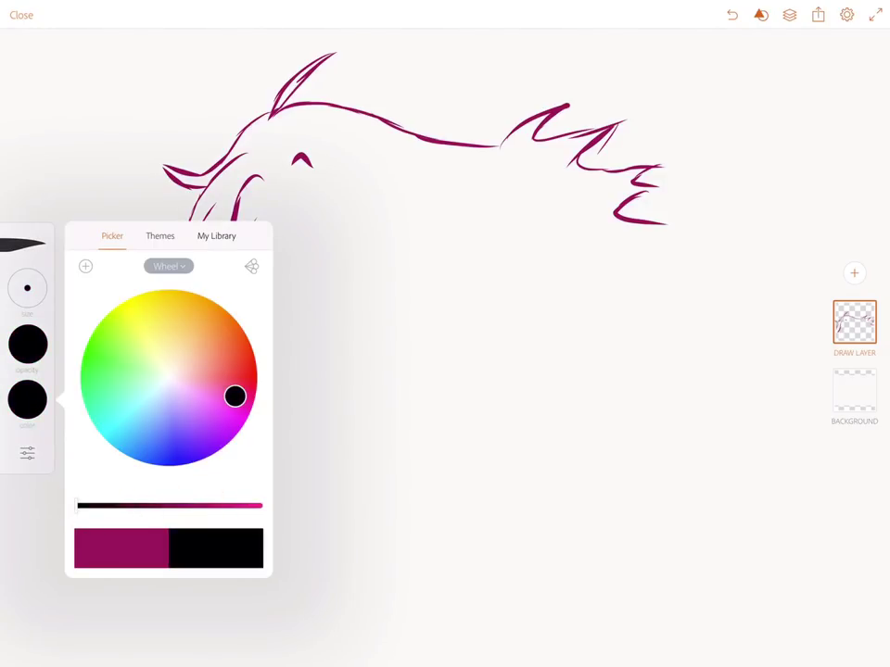
pyautogui.click(510, 417)
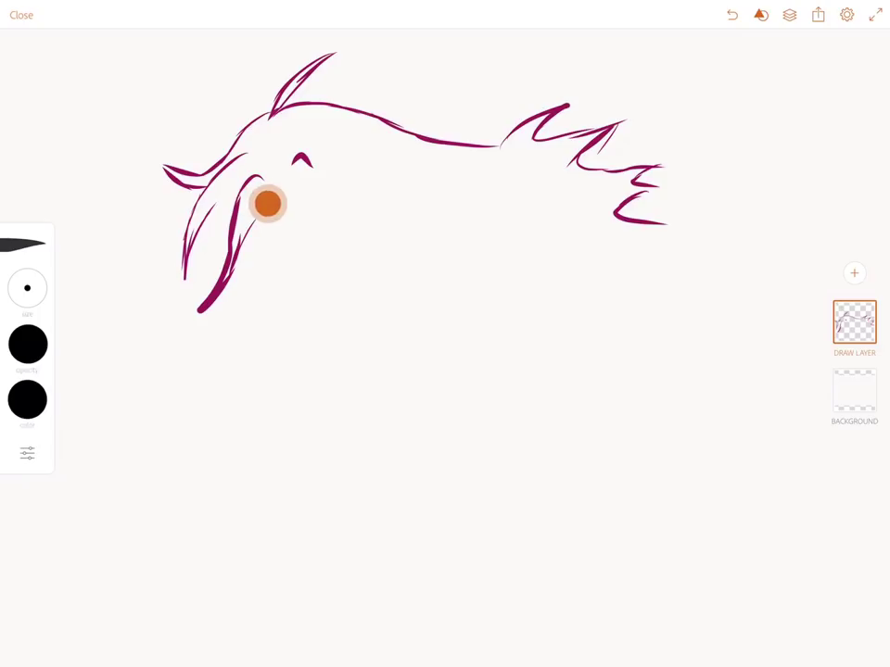
pyautogui.moveTo(278, 196); pyautogui.dragTo(278, 213)
pyautogui.moveTo(261, 193)
pyautogui.mouseDown()
pyautogui.moveTo(269, 221)
pyautogui.moveTo(279, 190)
pyautogui.moveTo(288, 222)
pyautogui.moveTo(280, 218)
pyautogui.mouseUp()
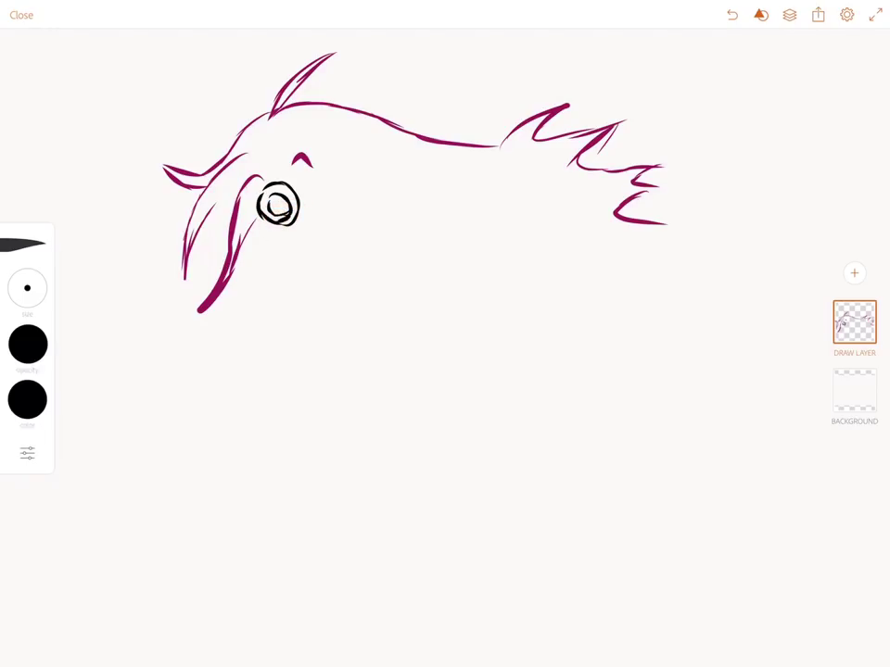
# Add strap ticks beside the first lens and draw the second lens
pyautogui.moveTo(245, 205); pyautogui.dragTo(259, 204)
pyautogui.moveTo(247, 214); pyautogui.dragTo(260, 211)
pyautogui.moveTo(301, 201)
pyautogui.mouseDown()
pyautogui.moveTo(320, 199)
pyautogui.moveTo(320, 210)
pyautogui.mouseUp()
pyautogui.moveTo(319, 196)
pyautogui.mouseDown()
pyautogui.moveTo(348, 185)
pyautogui.moveTo(362, 196)
pyautogui.moveTo(352, 219)
pyautogui.moveTo(339, 194)
pyautogui.mouseUp()
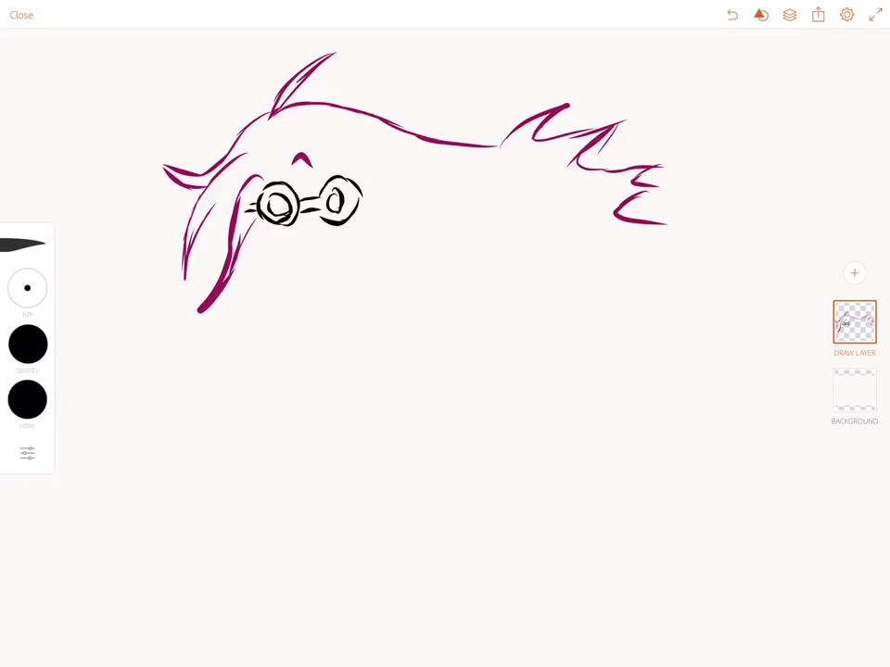
# Switch to dark magenta and draw hair strands beside the left goggle lens
pyautogui.click(27, 401)
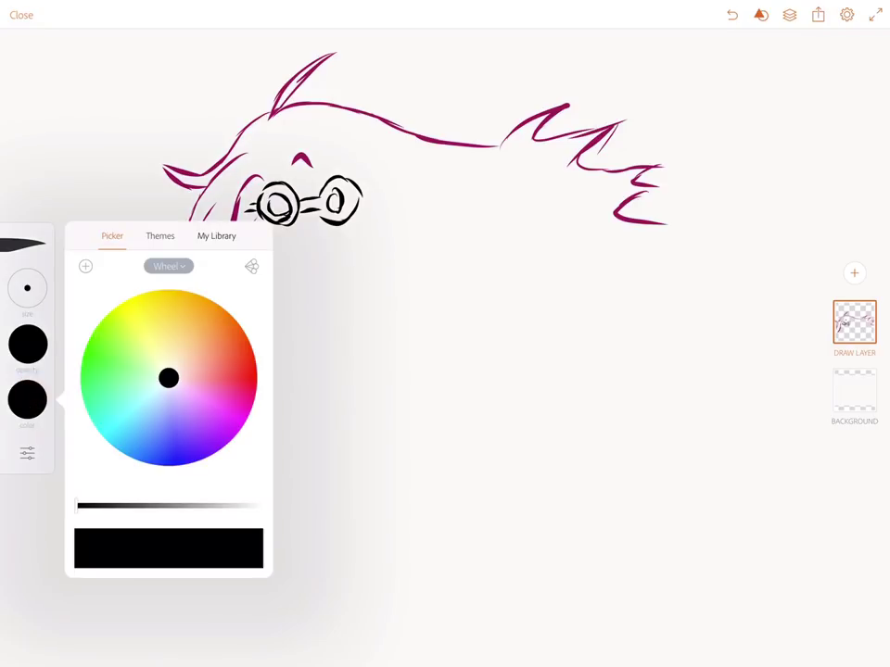
pyautogui.moveTo(168, 378); pyautogui.dragTo(243, 398)
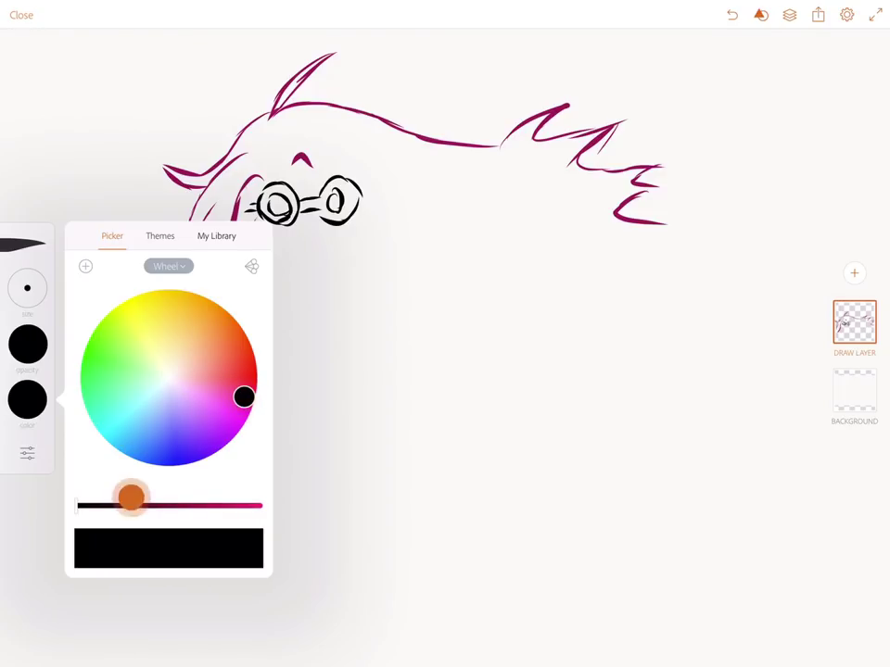
pyautogui.moveTo(80, 506); pyautogui.dragTo(179, 505)
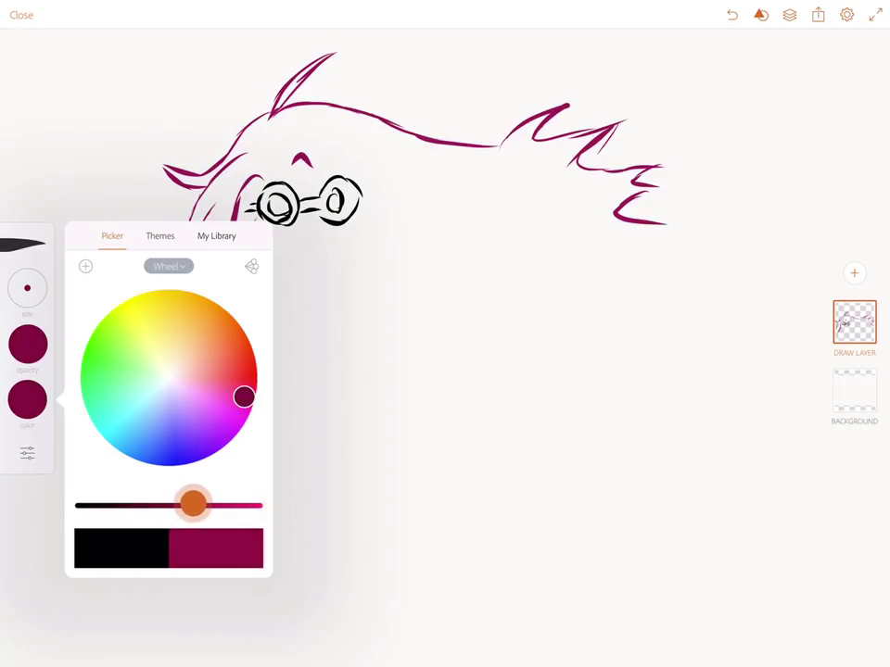
pyautogui.click(556, 417)
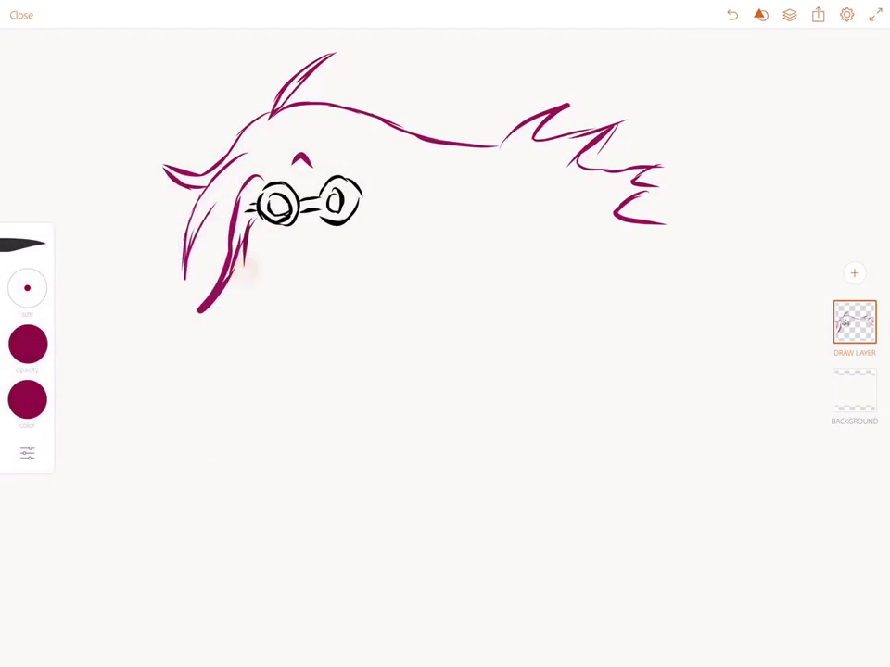
pyautogui.moveTo(252, 225)
pyautogui.mouseDown()
pyautogui.moveTo(236, 328)
pyautogui.moveTo(260, 298)
pyautogui.mouseUp()
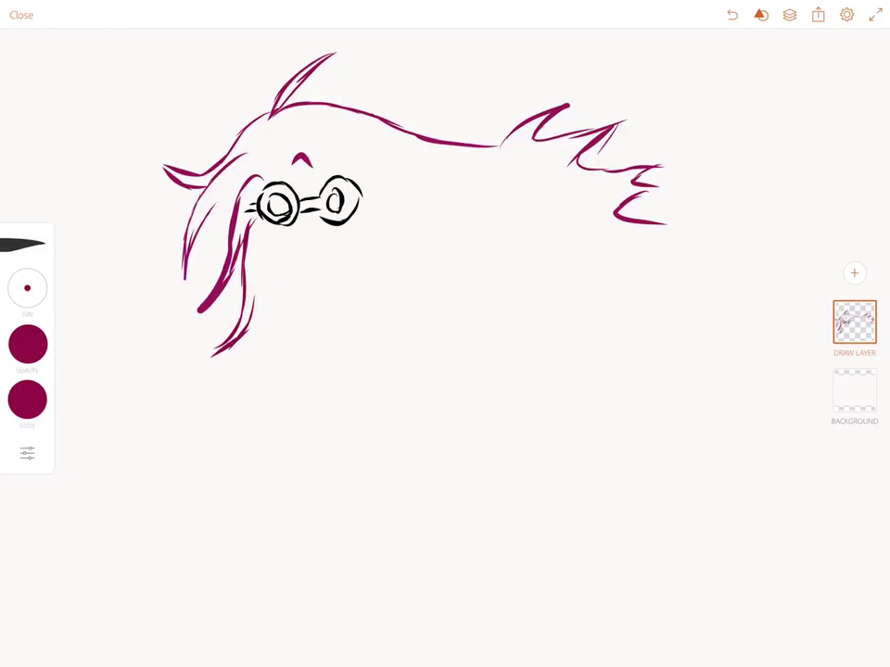
pyautogui.moveTo(253, 255)
pyautogui.mouseDown()
pyautogui.moveTo(256, 297)
pyautogui.moveTo(263, 294)
pyautogui.mouseUp()
pyautogui.click(580, 528)
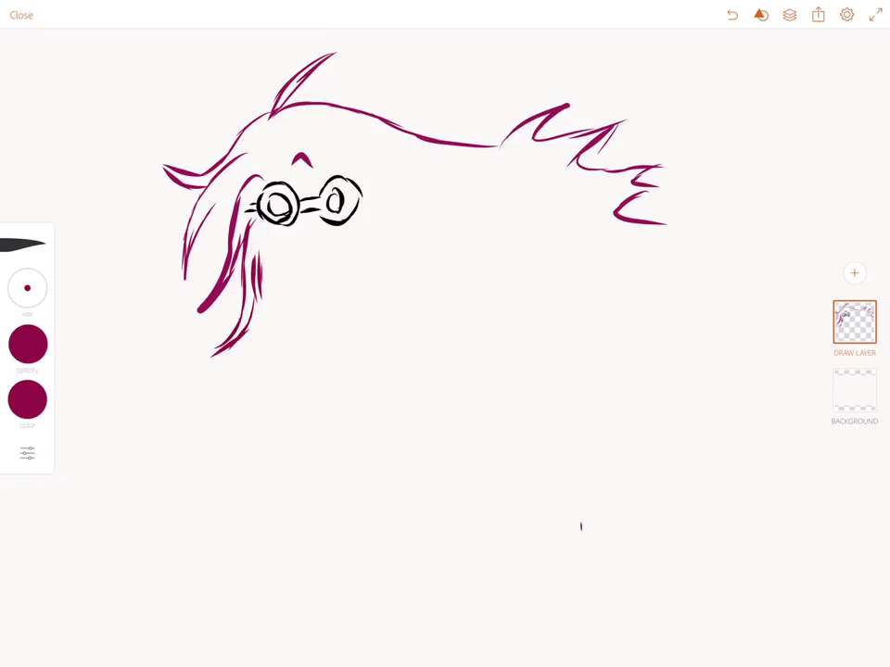
# Set the brush colour back to black
pyautogui.click(27, 401)
pyautogui.moveTo(190, 505); pyautogui.dragTo(80, 505)
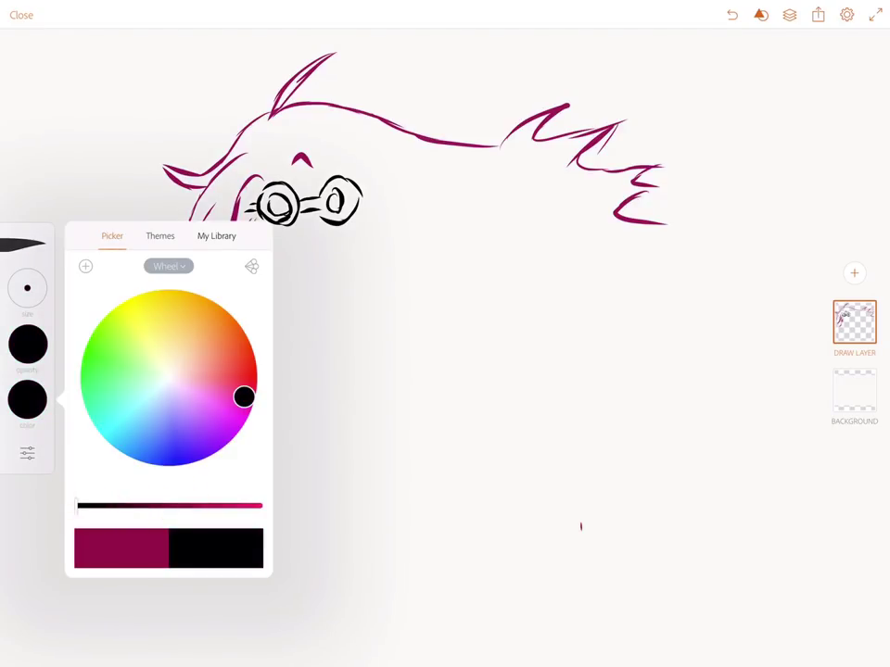
pyautogui.click(464, 417)
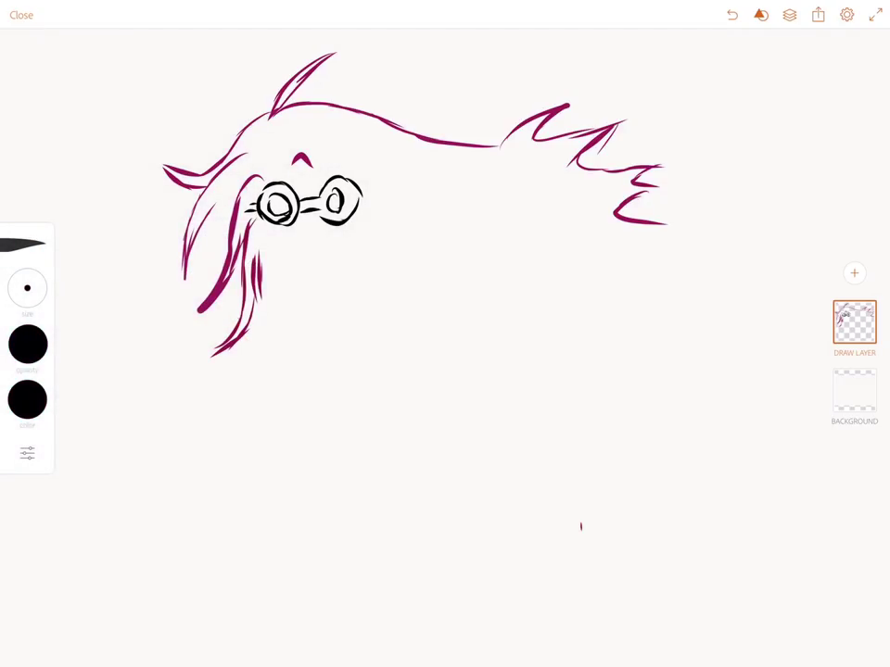
# Draw the black left cheek and right jaw lines meeting at a pointed chin
pyautogui.moveTo(260, 227); pyautogui.dragTo(270, 271)
pyautogui.moveTo(263, 240)
pyautogui.mouseDown()
pyautogui.moveTo(276, 292)
pyautogui.moveTo(295, 302)
pyautogui.moveTo(336, 290)
pyautogui.mouseUp()
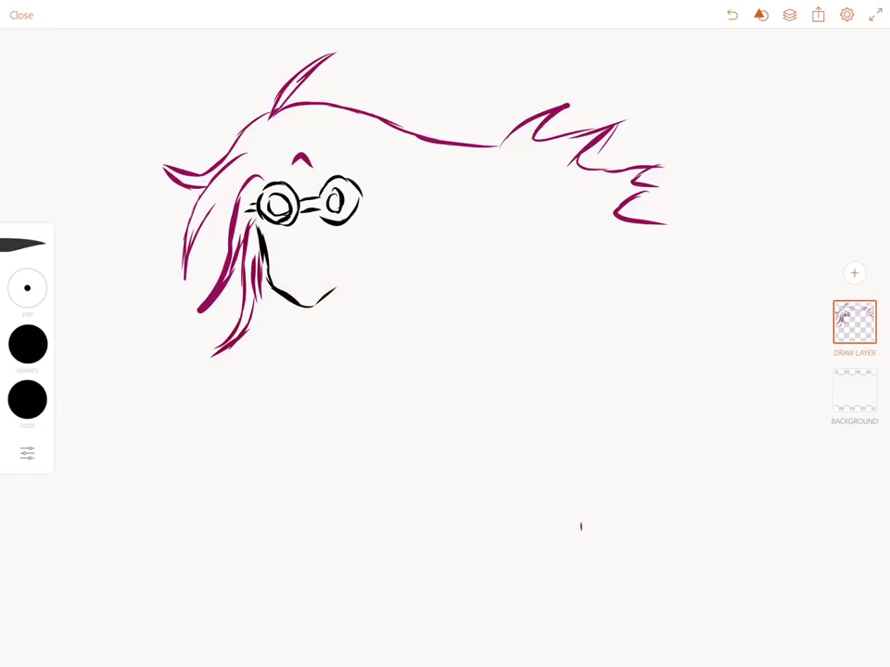
pyautogui.moveTo(333, 294); pyautogui.dragTo(376, 199)
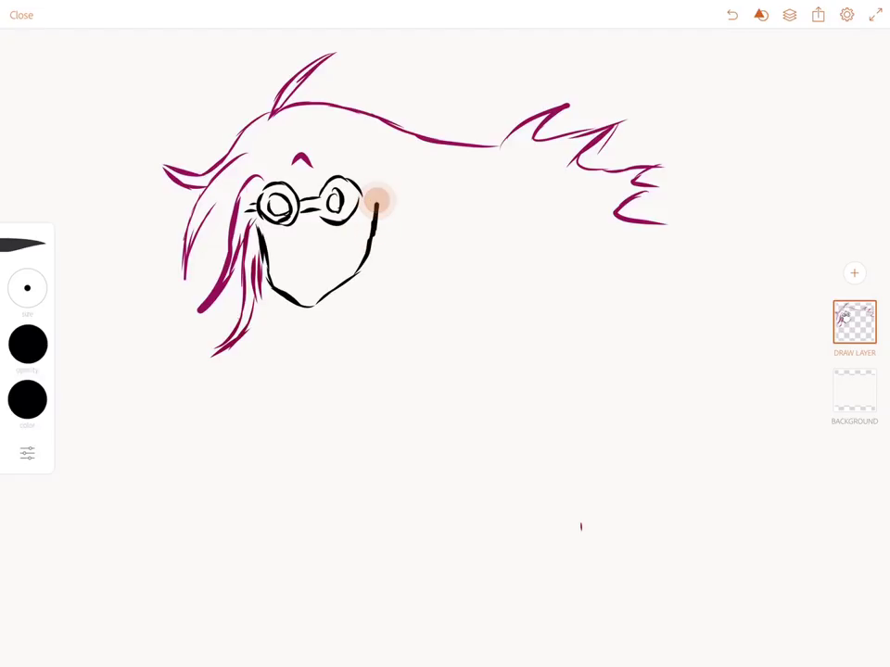
pyautogui.moveTo(362, 268); pyautogui.dragTo(308, 306)
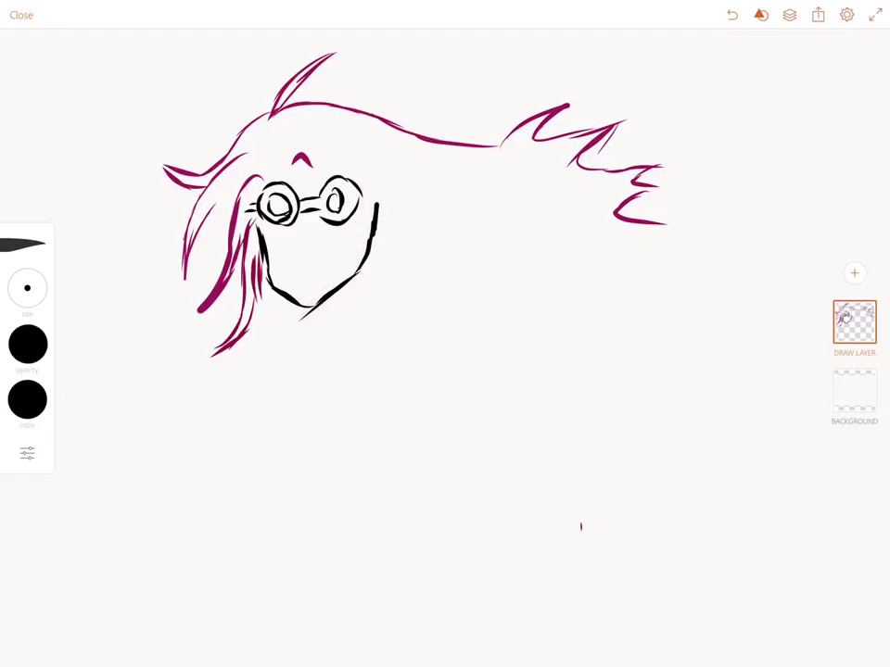
pyautogui.click(19, 185)
pyautogui.click(27, 338)
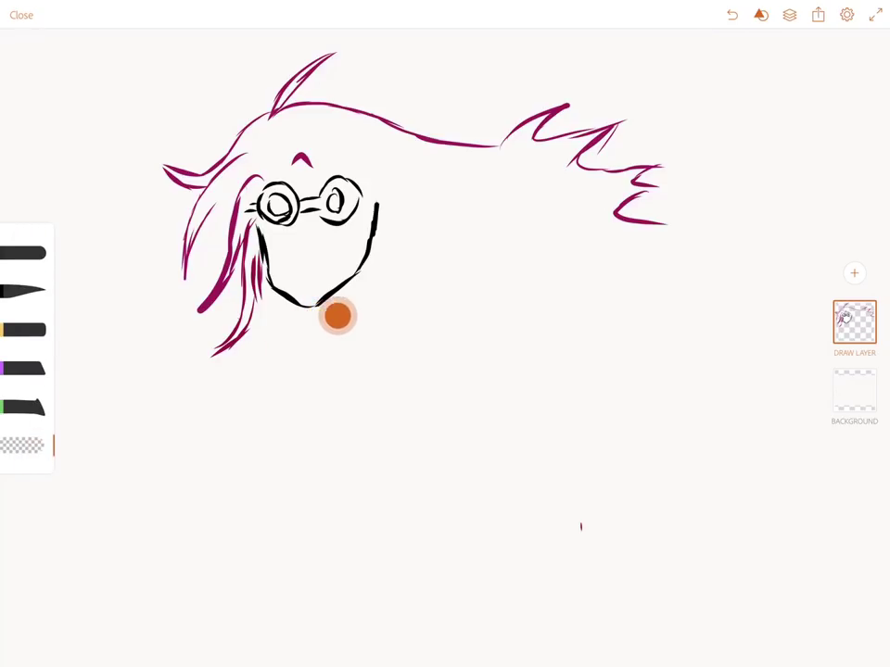
# Switch to the fine inking brush and draw the nose and open mouth
pyautogui.click(23, 292)
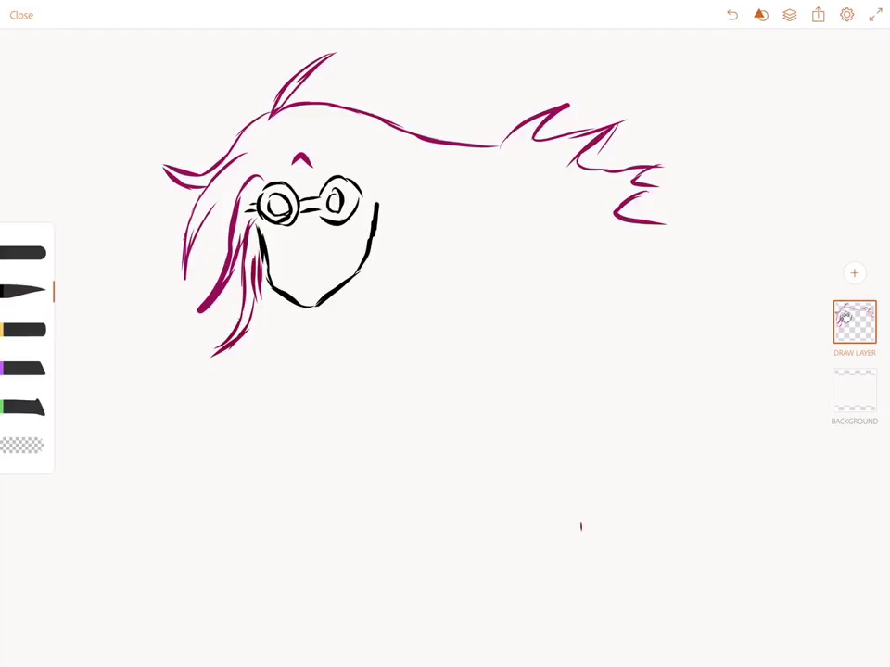
pyautogui.moveTo(303, 256); pyautogui.dragTo(307, 264)
pyautogui.moveTo(292, 281); pyautogui.dragTo(307, 278)
pyautogui.moveTo(295, 278); pyautogui.dragTo(313, 285)
pyautogui.moveTo(295, 280); pyautogui.dragTo(313, 289)
pyautogui.moveTo(296, 280); pyautogui.dragTo(312, 286)
# Start sketching the eye beneath the left goggle lens
pyautogui.moveTo(269, 227); pyautogui.dragTo(274, 236)
pyautogui.moveTo(269, 230); pyautogui.dragTo(276, 239)
pyautogui.moveTo(273, 230); pyautogui.dragTo(281, 239)
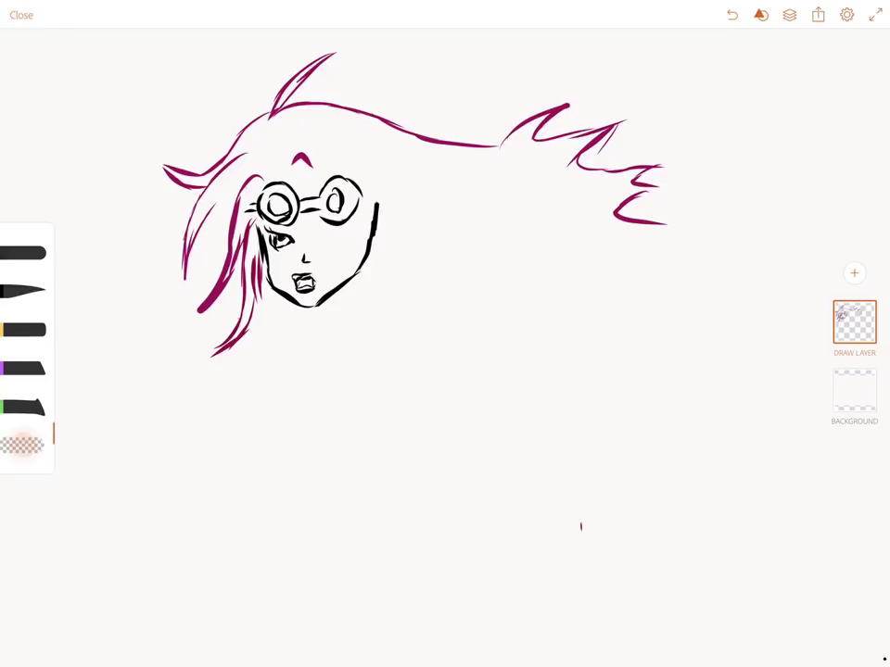
# Switch to the eraser to remove the lashed left eye
pyautogui.click(22, 446)
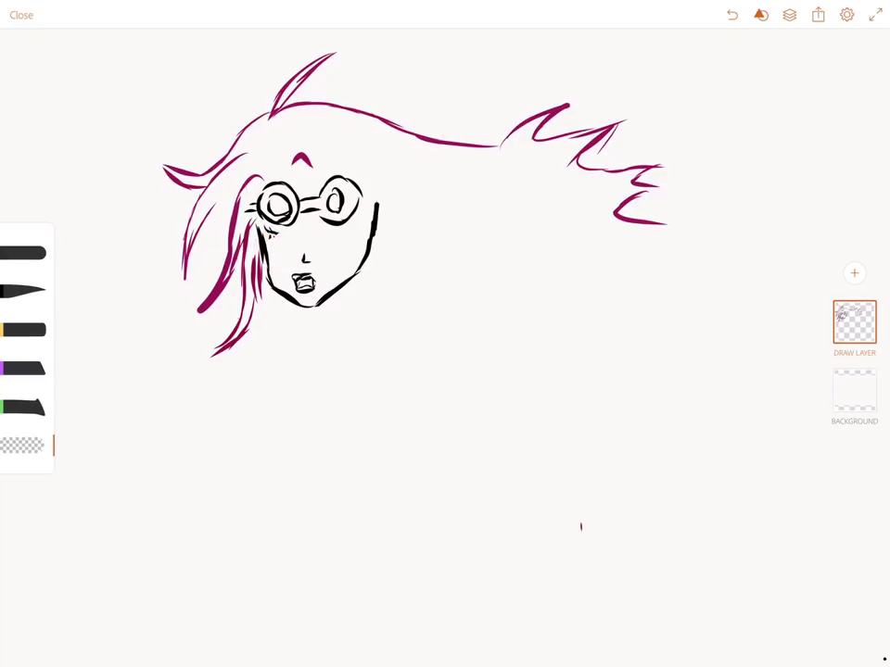
# Switch back to the fine ink brush and redraw the left eye's shape
pyautogui.click(22, 290)
pyautogui.moveTo(287, 243); pyautogui.dragTo(296, 258)
pyautogui.moveTo(264, 236); pyautogui.dragTo(273, 246)
pyautogui.moveTo(285, 243); pyautogui.dragTo(289, 252)
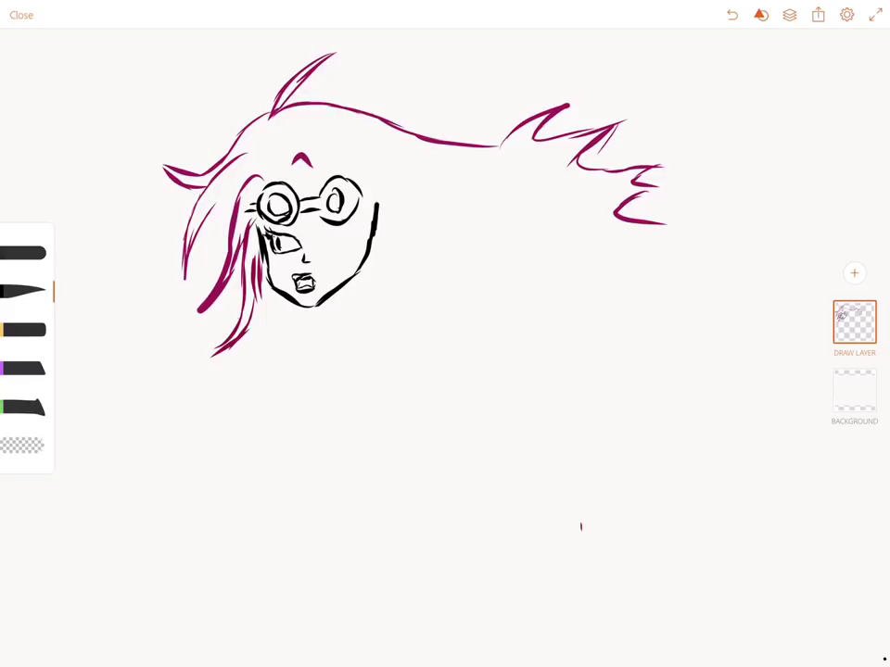
pyautogui.moveTo(276, 237)
pyautogui.mouseDown()
pyautogui.moveTo(295, 248)
pyautogui.moveTo(289, 243)
pyautogui.mouseUp()
# Fill in the left eye's dark pupil and draw a lash line under the right lens
pyautogui.click(283, 243)
pyautogui.click(286, 243)
pyautogui.click(286, 243)
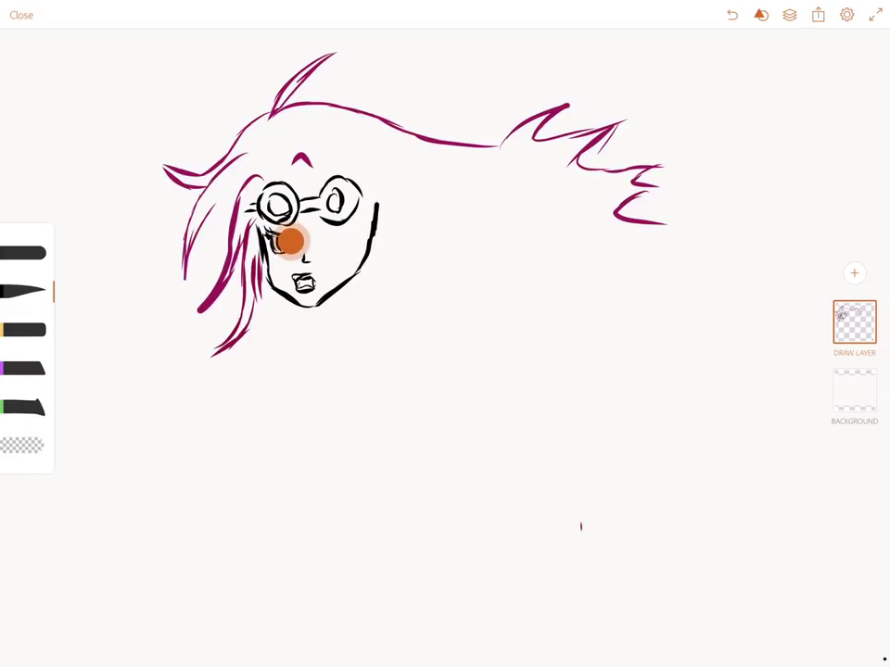
pyautogui.moveTo(289, 243); pyautogui.dragTo(286, 244)
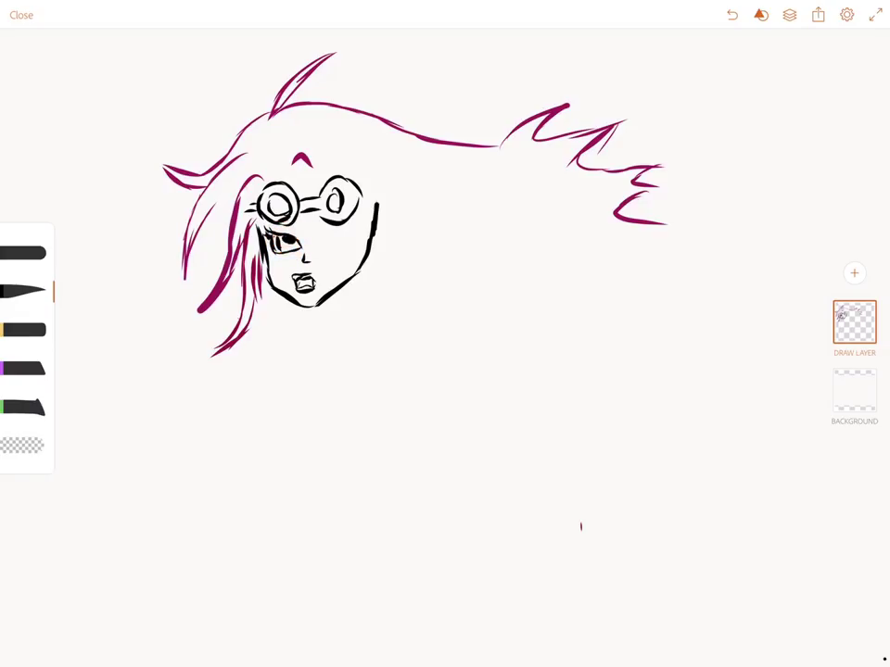
pyautogui.click(285, 242)
pyautogui.click(286, 243)
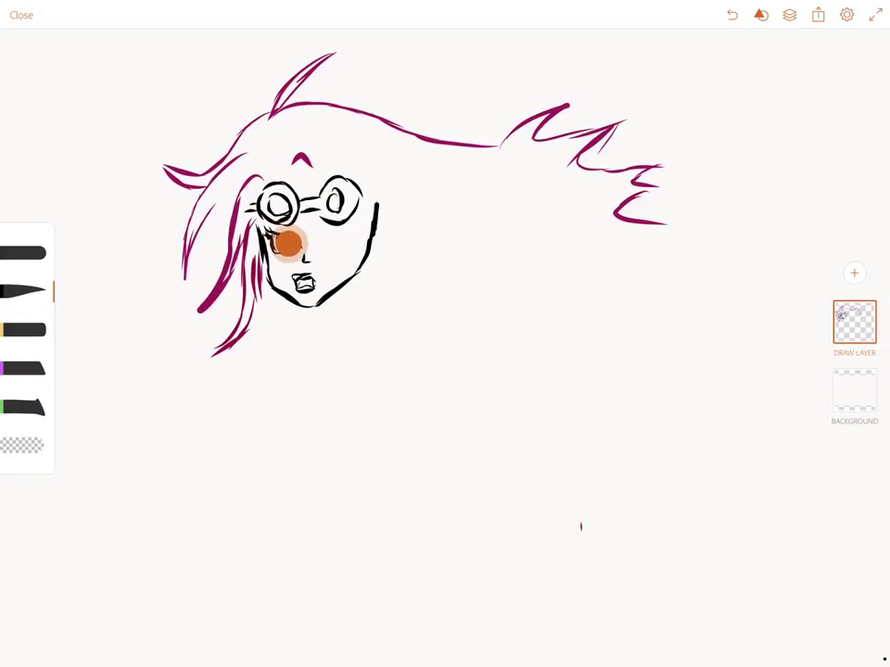
pyautogui.click(285, 243)
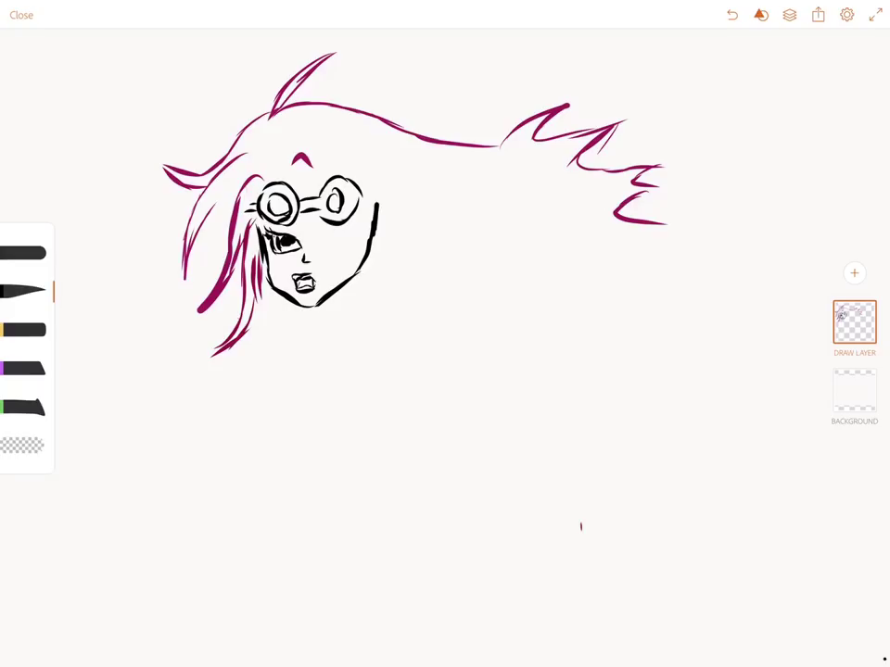
pyautogui.click(285, 230)
pyautogui.moveTo(320, 239); pyautogui.dragTo(336, 223)
# Draw the right eye's lashes, outline and dark pupil, then begin the neck under the chin
pyautogui.moveTo(324, 232); pyautogui.dragTo(357, 220)
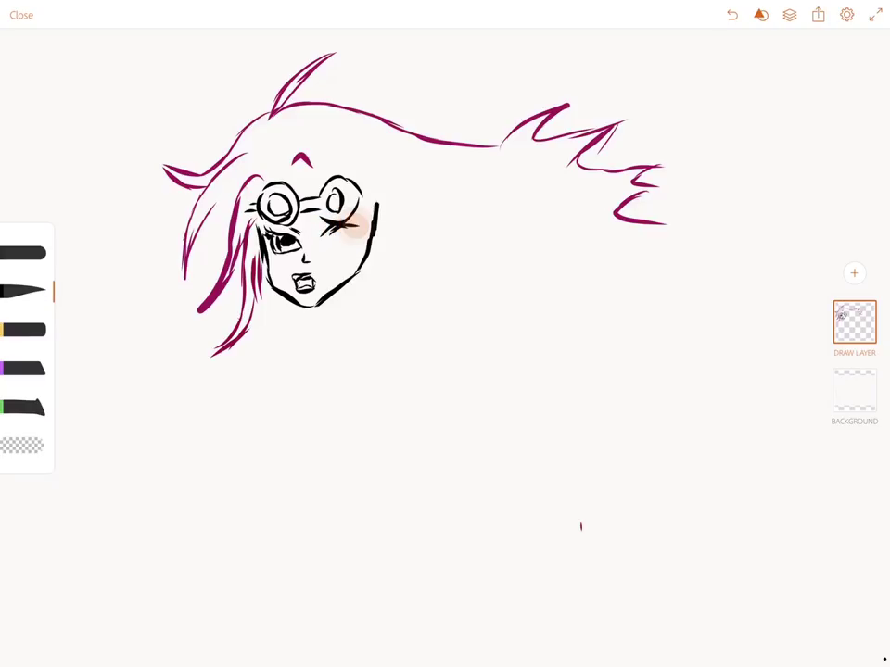
pyautogui.moveTo(343, 230); pyautogui.dragTo(366, 218)
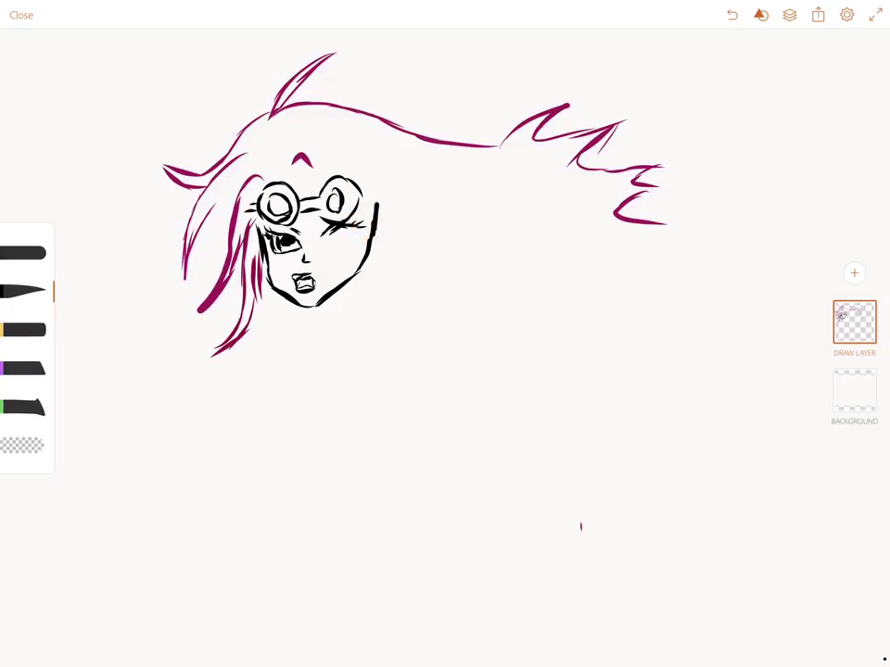
pyautogui.moveTo(329, 239); pyautogui.dragTo(348, 245)
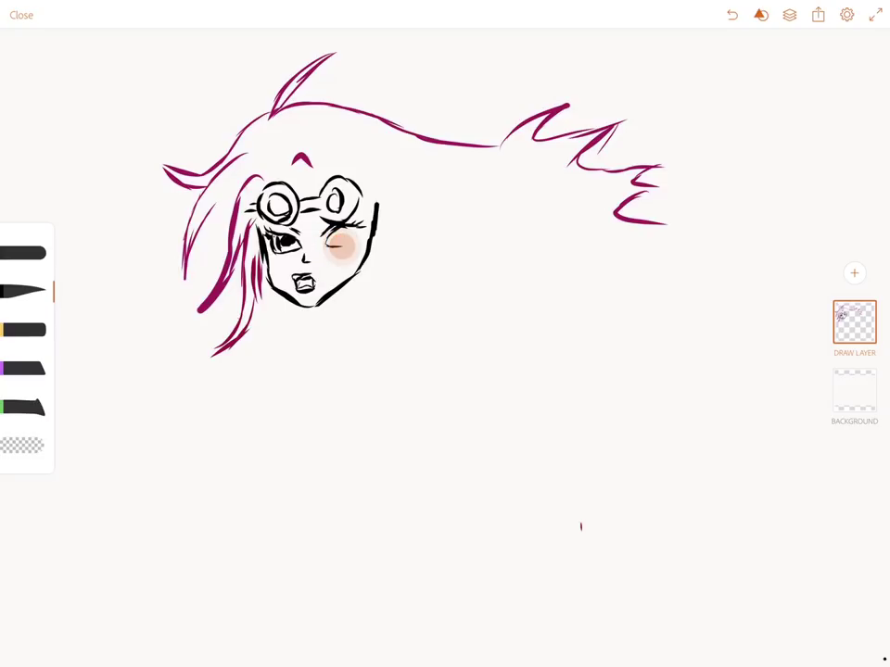
pyautogui.moveTo(330, 240); pyautogui.dragTo(358, 243)
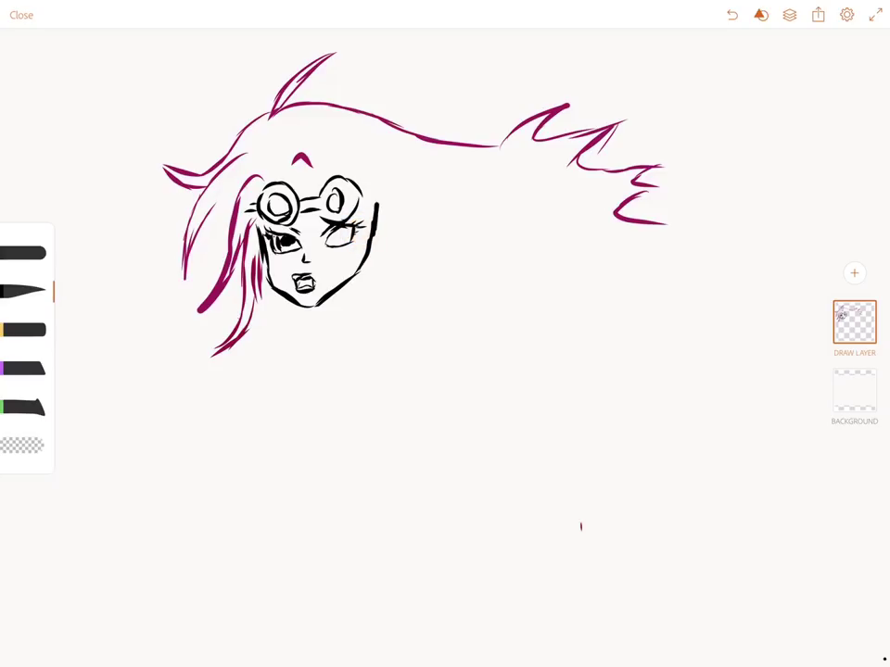
pyautogui.moveTo(342, 230); pyautogui.dragTo(351, 242)
pyautogui.moveTo(341, 231); pyautogui.dragTo(348, 239)
pyautogui.moveTo(297, 311); pyautogui.dragTo(296, 326)
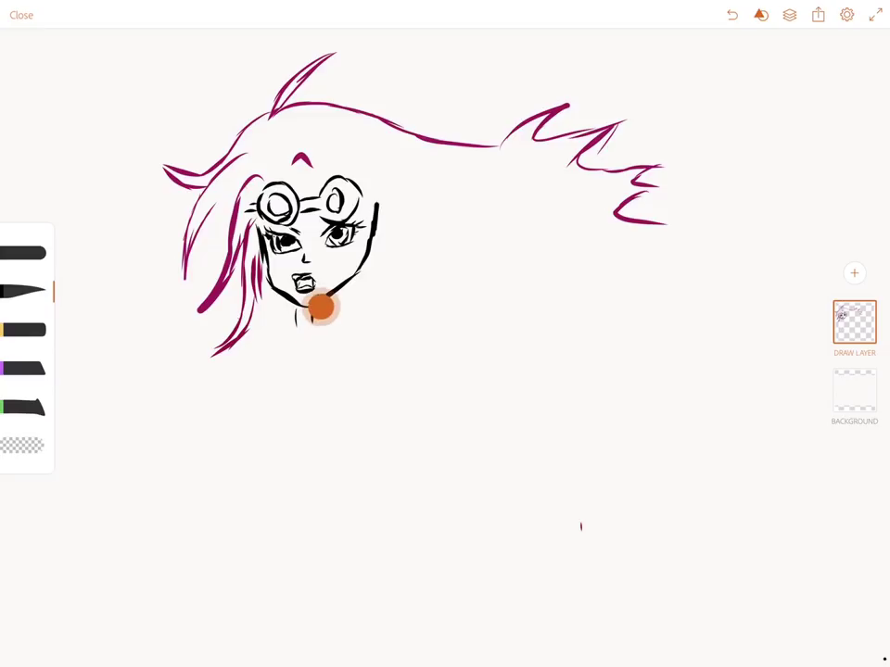
# Draw both sides of the neck and make the brush thinner
pyautogui.moveTo(326, 306); pyautogui.dragTo(321, 320)
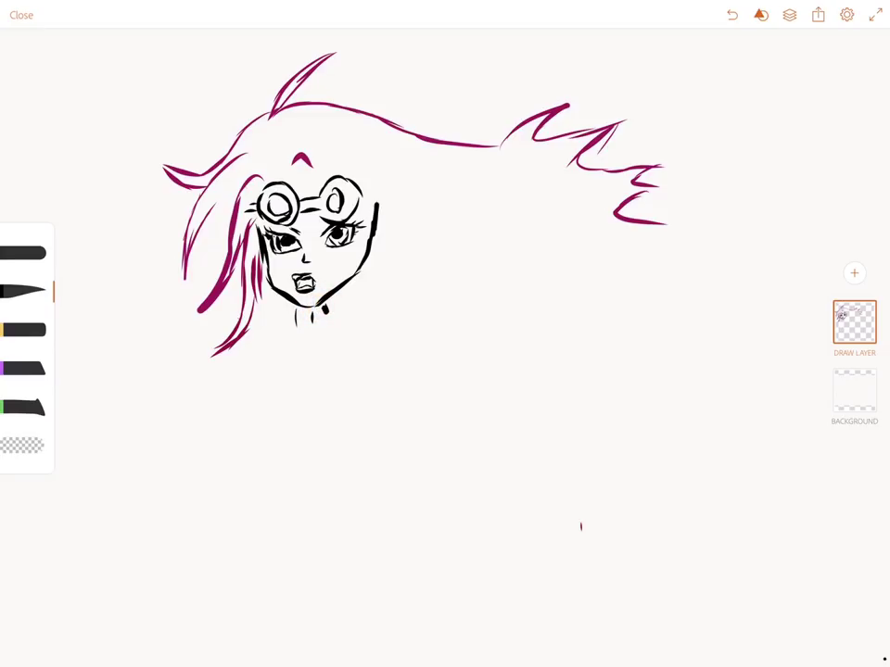
pyautogui.moveTo(286, 313); pyautogui.dragTo(292, 345)
pyautogui.click(567, 570)
pyautogui.click(23, 292)
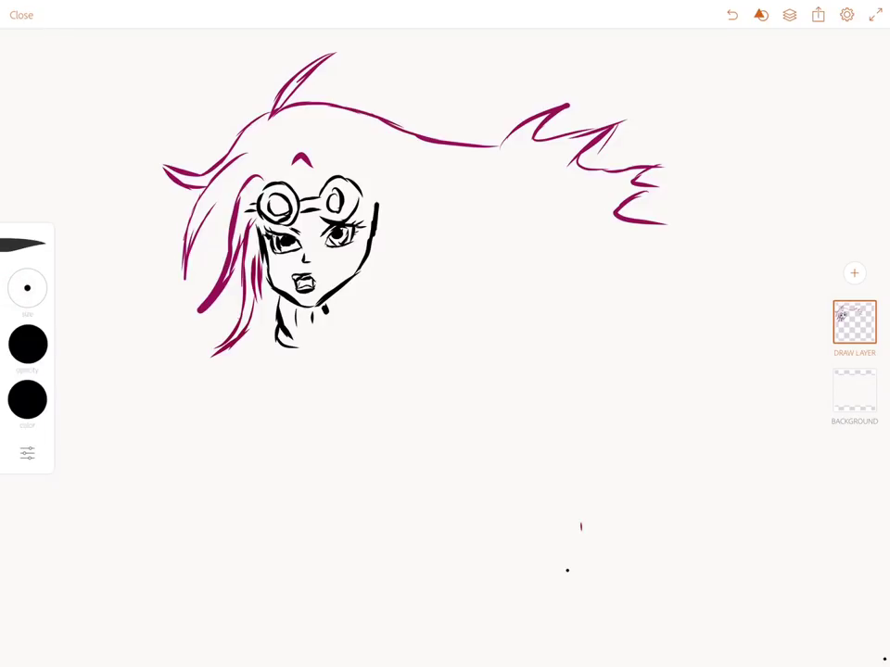
pyautogui.moveTo(27, 289); pyautogui.dragTo(11, 293)
# Add the neck crossline, right jaw edge and collar reaching toward the right shoulder
pyautogui.moveTo(298, 345); pyautogui.dragTo(320, 332)
pyautogui.moveTo(338, 322); pyautogui.dragTo(352, 292)
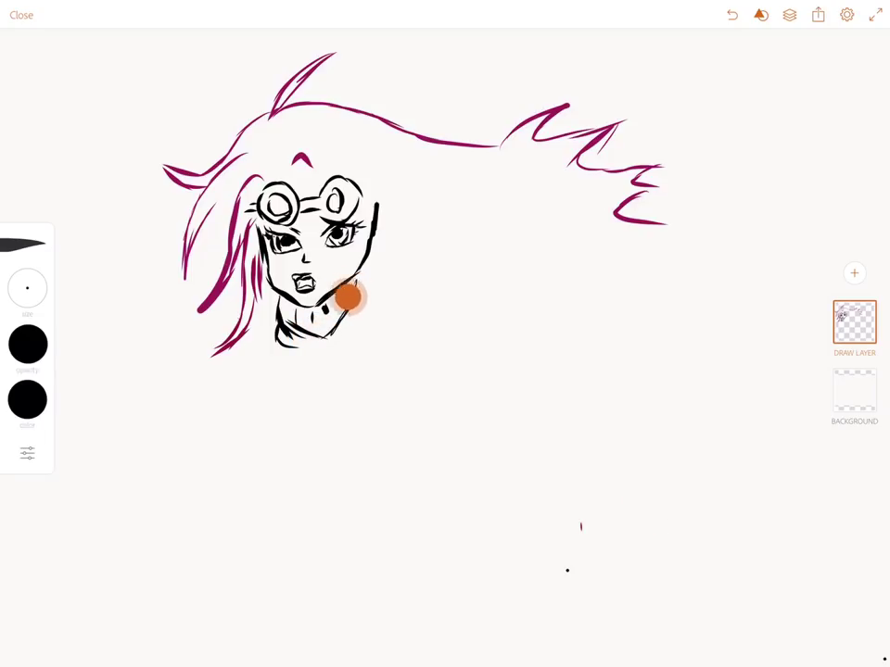
pyautogui.click(619, 425)
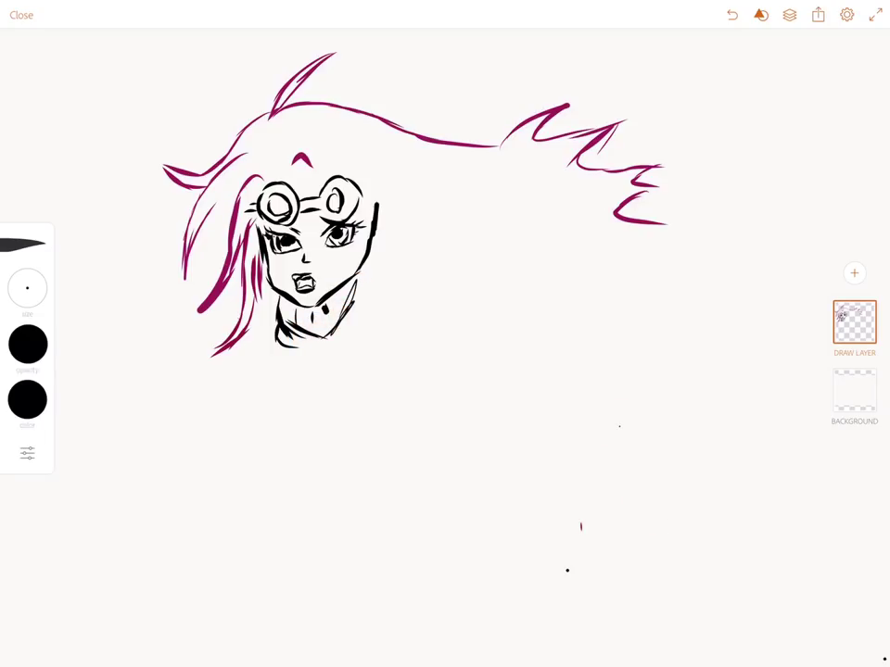
pyautogui.click(565, 495)
pyautogui.moveTo(278, 345); pyautogui.dragTo(333, 353)
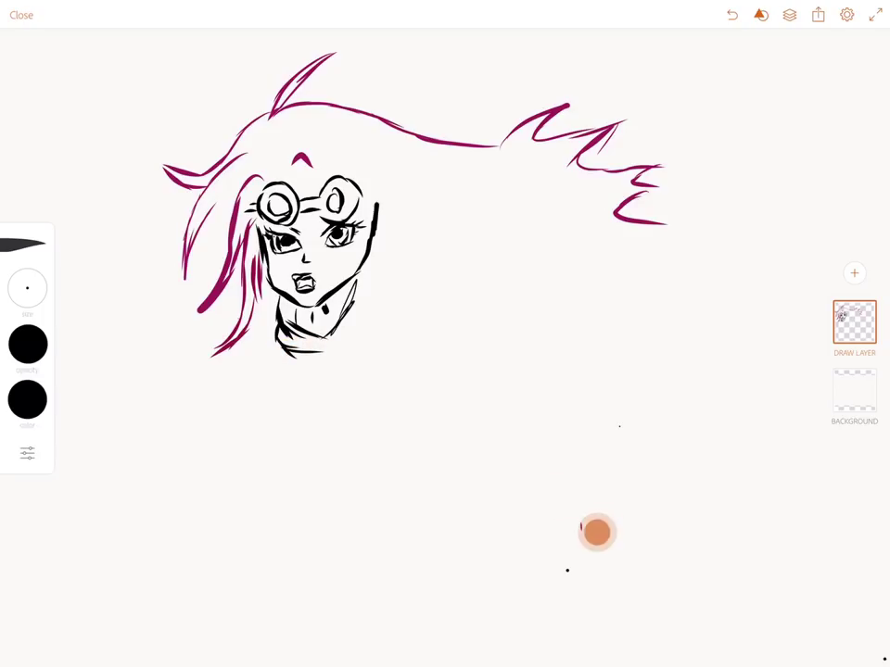
pyautogui.moveTo(369, 319)
pyautogui.mouseDown()
pyautogui.moveTo(315, 357)
pyautogui.moveTo(261, 363)
pyautogui.moveTo(260, 384)
pyautogui.moveTo(297, 401)
pyautogui.moveTo(313, 390)
pyautogui.mouseUp()
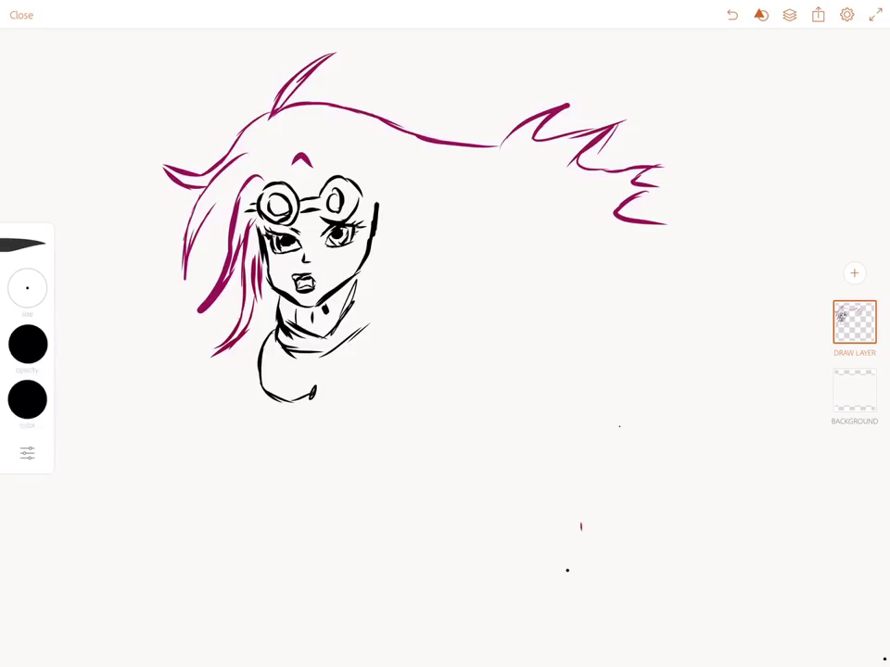
# Outline the top's lower edge and right side, add hem ruffles and a waistline beneath
pyautogui.moveTo(315, 397); pyautogui.dragTo(415, 369)
pyautogui.moveTo(415, 373); pyautogui.dragTo(413, 349)
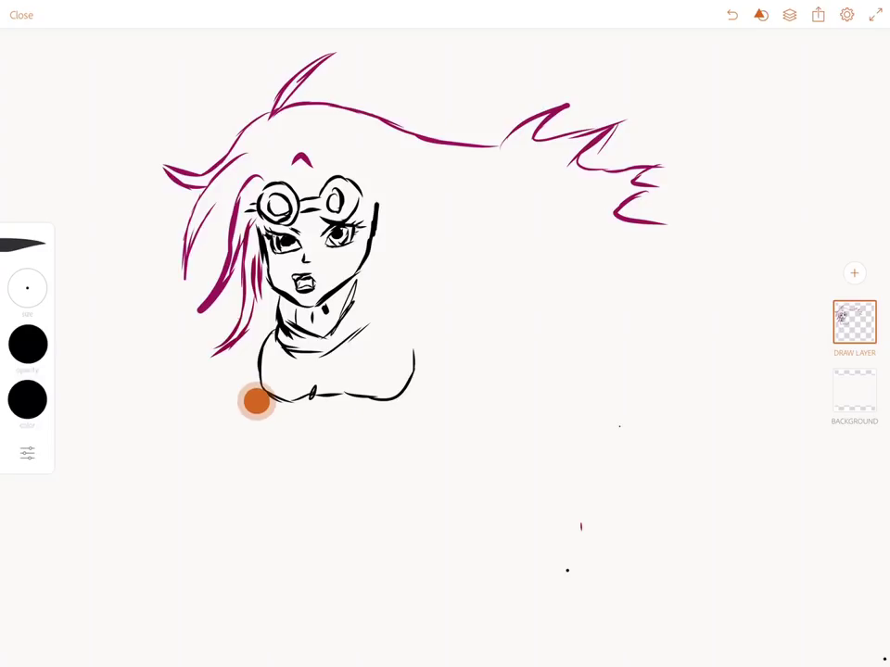
pyautogui.moveTo(255, 401)
pyautogui.mouseDown()
pyautogui.moveTo(421, 406)
pyautogui.moveTo(421, 382)
pyautogui.mouseUp()
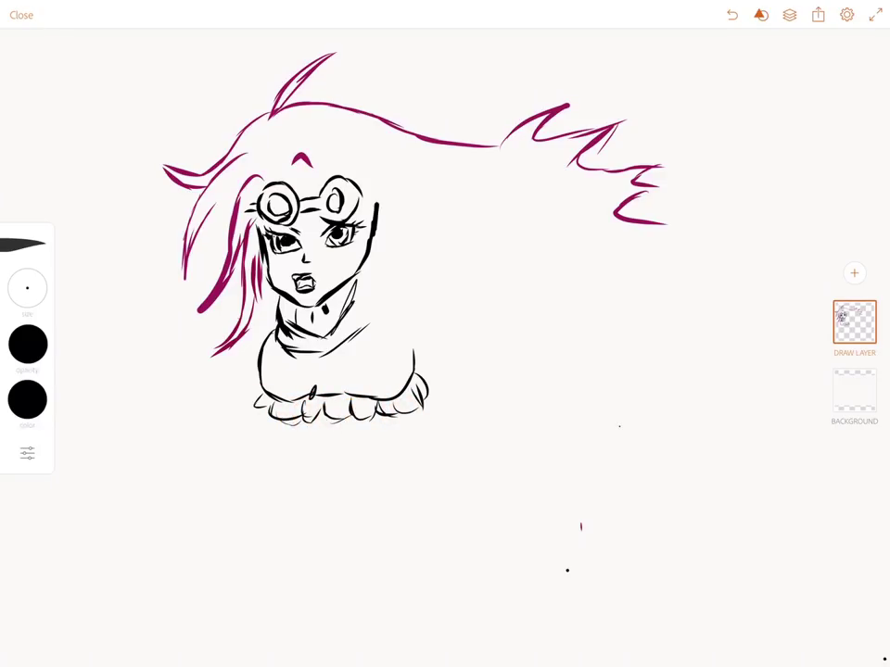
pyautogui.moveTo(278, 431); pyautogui.dragTo(279, 445)
pyautogui.moveTo(275, 442)
pyautogui.mouseDown()
pyautogui.moveTo(376, 434)
pyautogui.moveTo(399, 419)
pyautogui.mouseUp()
# Stroke repeatedly over the hem under the ruffles into a thick black band
pyautogui.moveTo(308, 420); pyautogui.dragTo(375, 427)
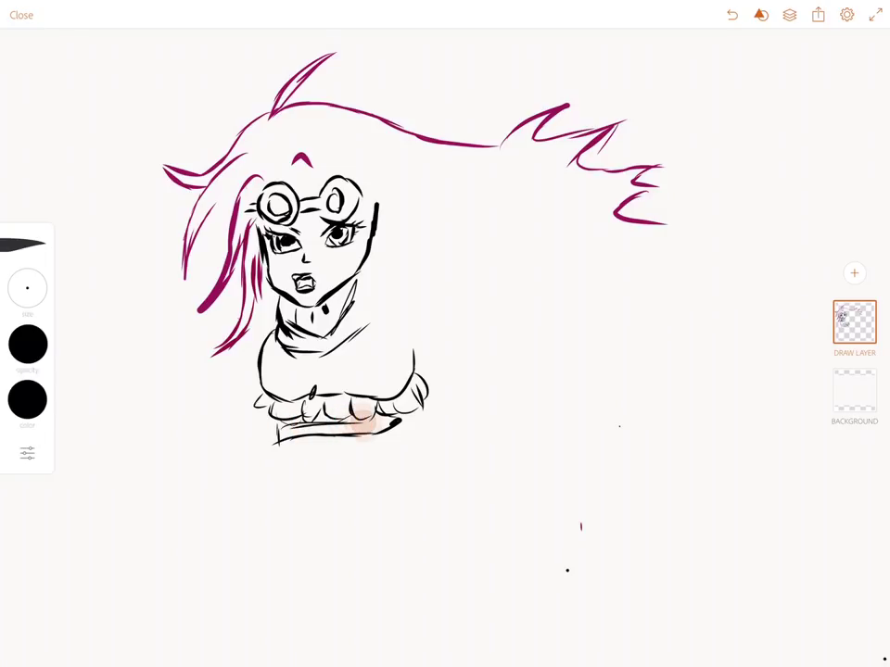
pyautogui.moveTo(283, 433); pyautogui.dragTo(401, 422)
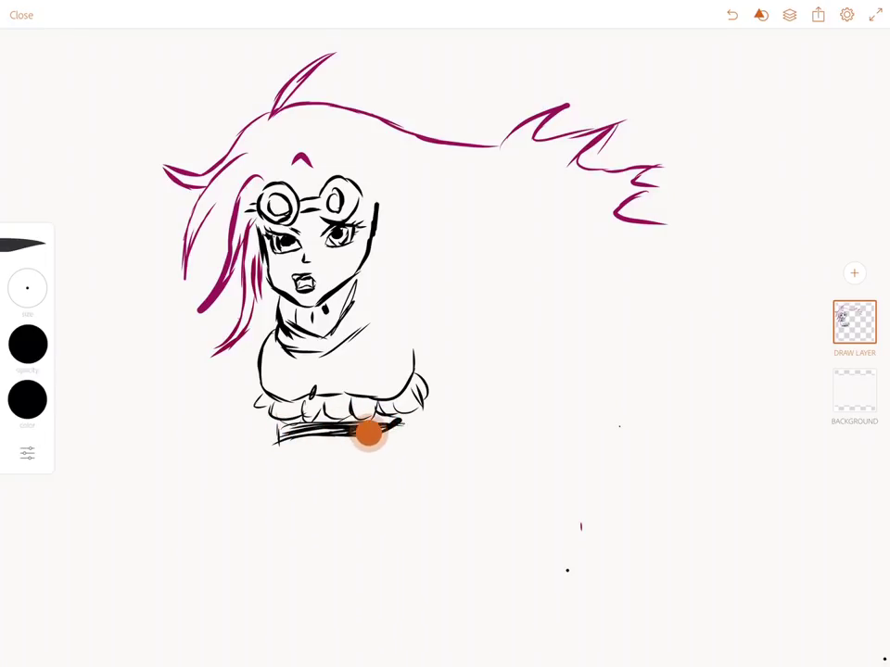
pyautogui.moveTo(288, 432); pyautogui.dragTo(385, 428)
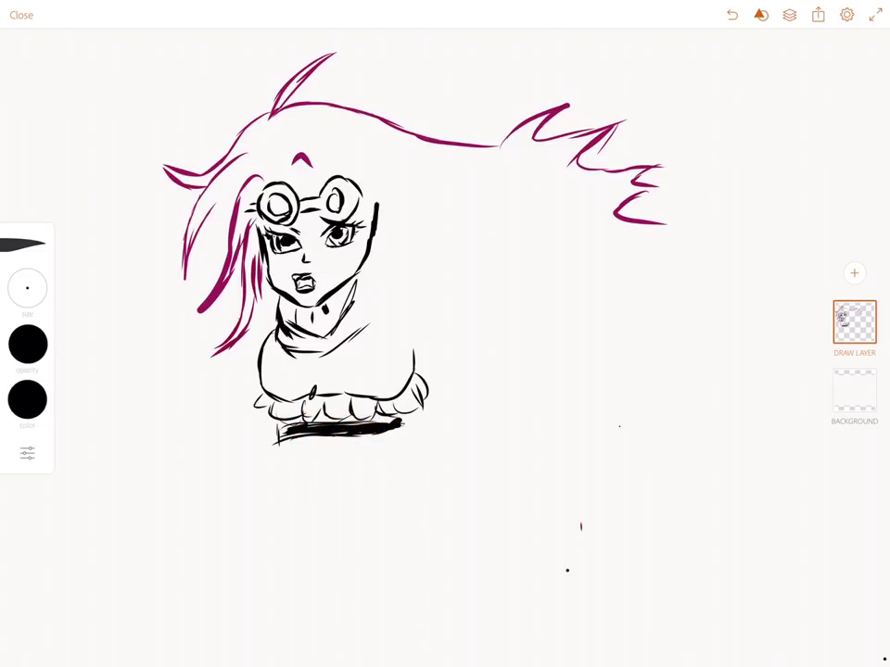
pyautogui.moveTo(278, 434); pyautogui.dragTo(352, 430)
pyautogui.moveTo(287, 432); pyautogui.dragTo(333, 432)
# Draw the first thin waist lines running down below the hem
pyautogui.moveTo(285, 434); pyautogui.dragTo(290, 458)
pyautogui.moveTo(294, 468); pyautogui.dragTo(274, 508)
pyautogui.click(583, 586)
# Add the navel dot and outline the midriff's left, bottom and right edges
pyautogui.click(349, 494)
pyautogui.moveTo(290, 458); pyautogui.dragTo(283, 510)
pyautogui.moveTo(283, 514); pyautogui.dragTo(372, 534)
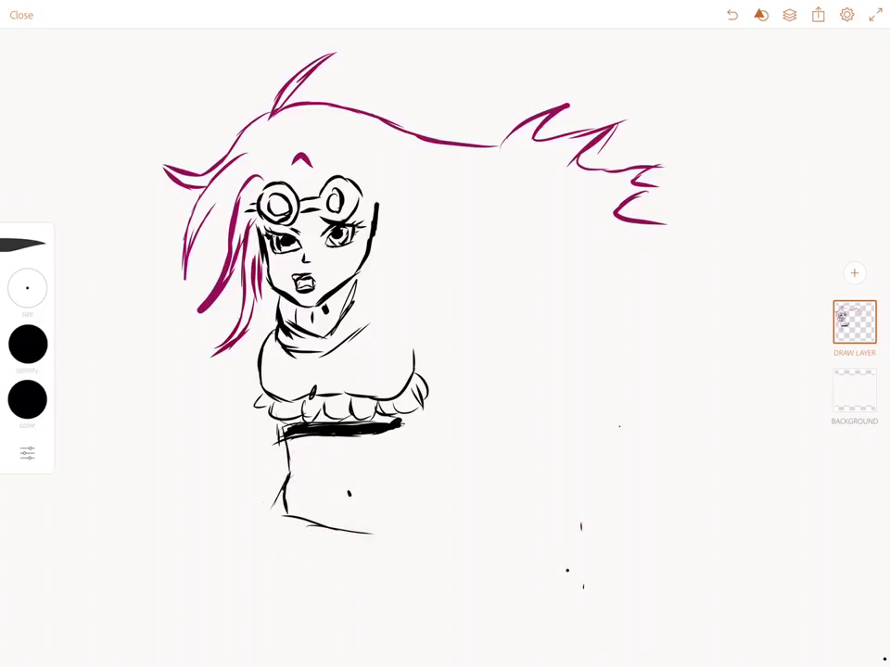
pyautogui.moveTo(413, 491); pyautogui.dragTo(375, 531)
pyautogui.moveTo(412, 496)
pyautogui.mouseDown()
pyautogui.moveTo(426, 473)
pyautogui.moveTo(406, 506)
pyautogui.mouseUp()
pyautogui.moveTo(278, 513)
pyautogui.mouseDown()
pyautogui.moveTo(332, 536)
pyautogui.moveTo(376, 534)
pyautogui.mouseUp()
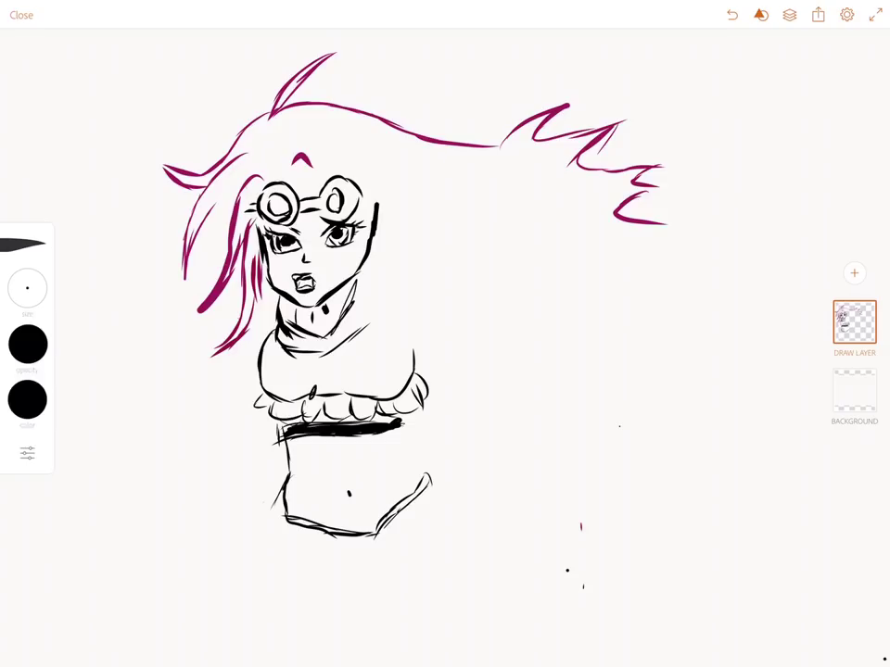
# Draw the right hip flap, the waistband with a small buckle, and a curved left waist
pyautogui.moveTo(424, 477)
pyautogui.mouseDown()
pyautogui.moveTo(440, 510)
pyautogui.moveTo(380, 533)
pyautogui.moveTo(431, 547)
pyautogui.mouseUp()
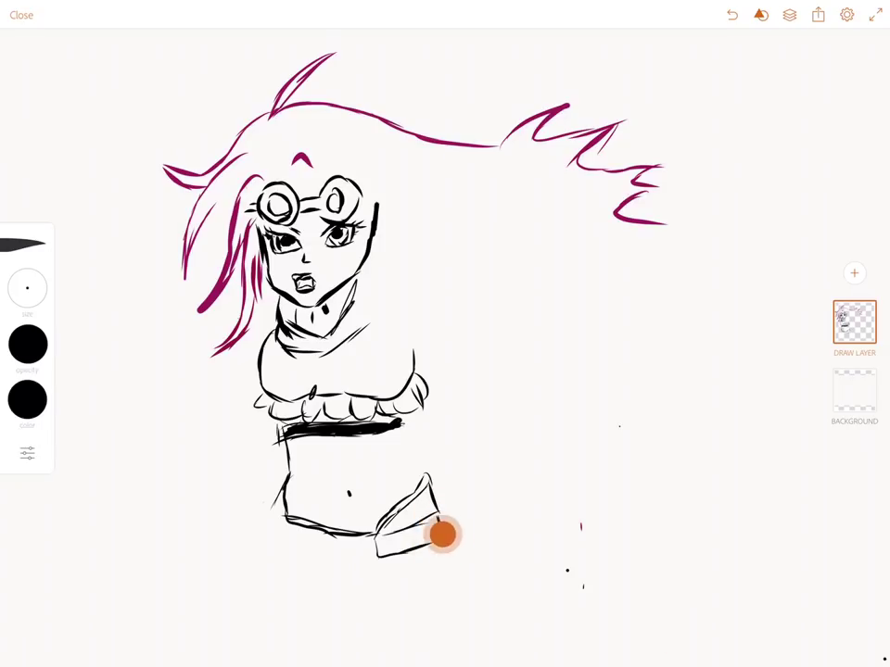
pyautogui.moveTo(431, 482); pyautogui.dragTo(447, 545)
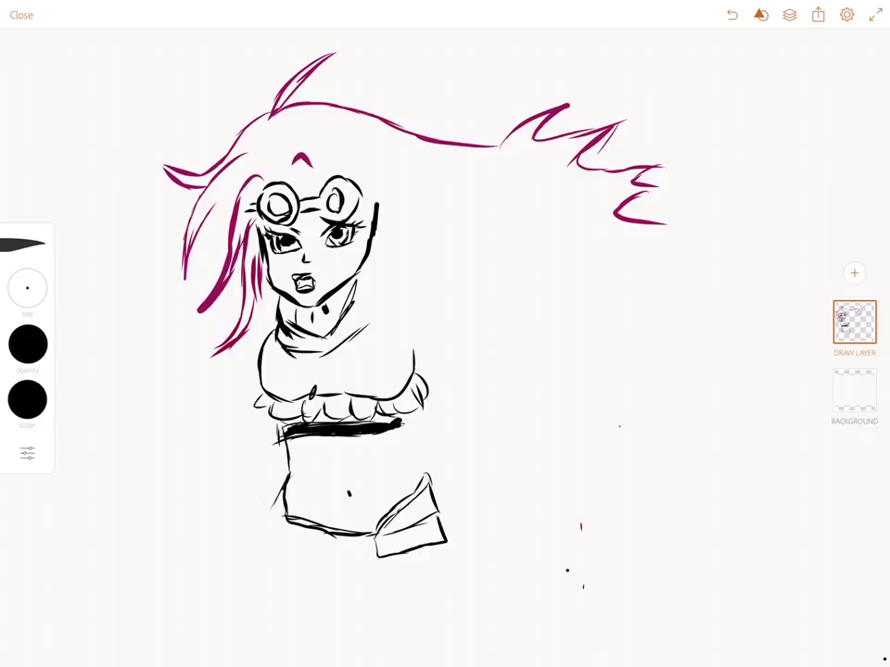
pyautogui.moveTo(357, 547); pyautogui.dragTo(375, 552)
pyautogui.moveTo(290, 538); pyautogui.dragTo(357, 554)
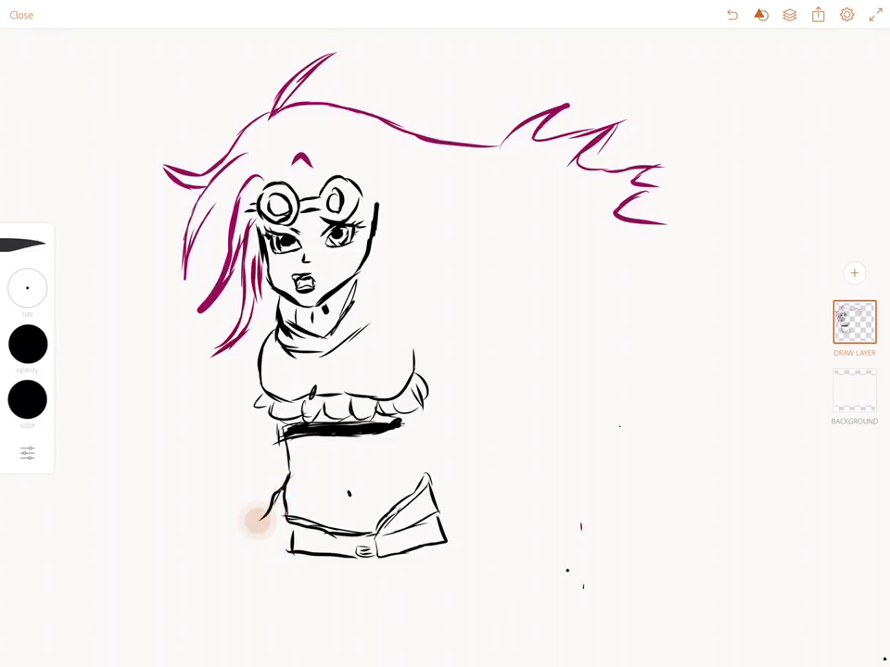
pyautogui.moveTo(278, 489); pyautogui.dragTo(289, 552)
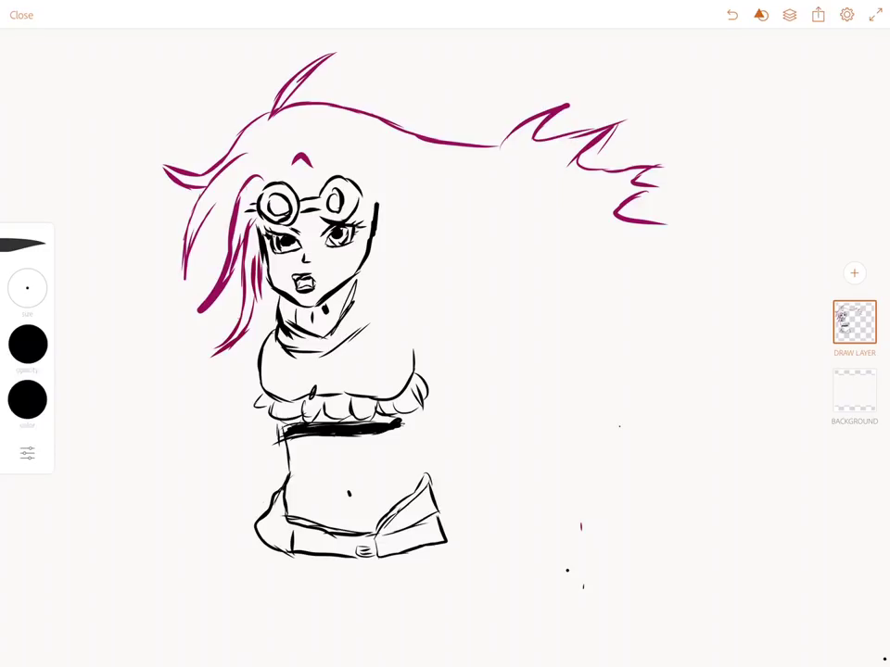
# Sweep the wide skirt outline down-left from the waist, with hem and right-corner folds
pyautogui.moveTo(243, 469); pyautogui.dragTo(195, 500)
pyautogui.moveTo(265, 473)
pyautogui.mouseDown()
pyautogui.moveTo(195, 524)
pyautogui.moveTo(189, 556)
pyautogui.mouseUp()
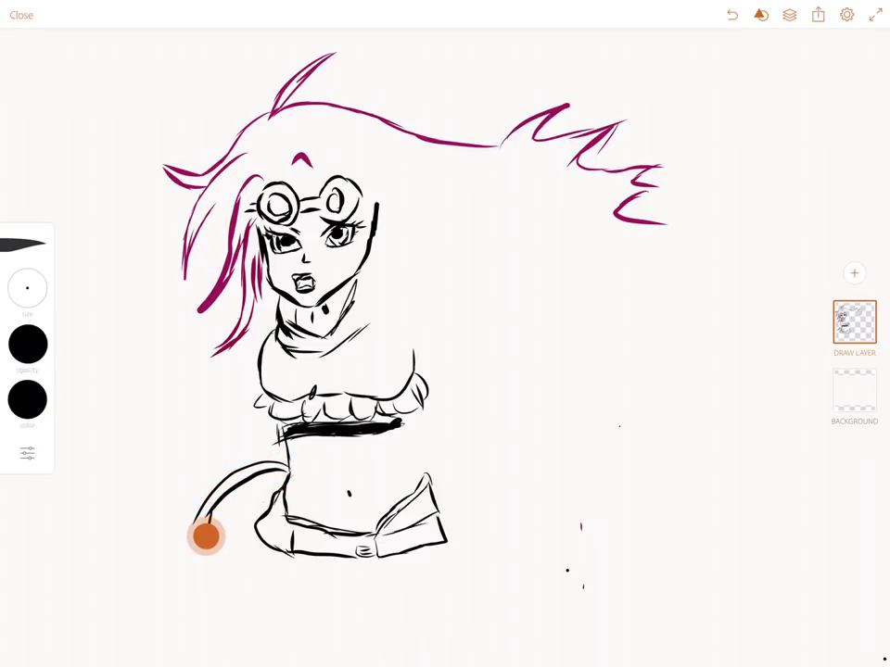
pyautogui.moveTo(199, 519); pyautogui.dragTo(153, 584)
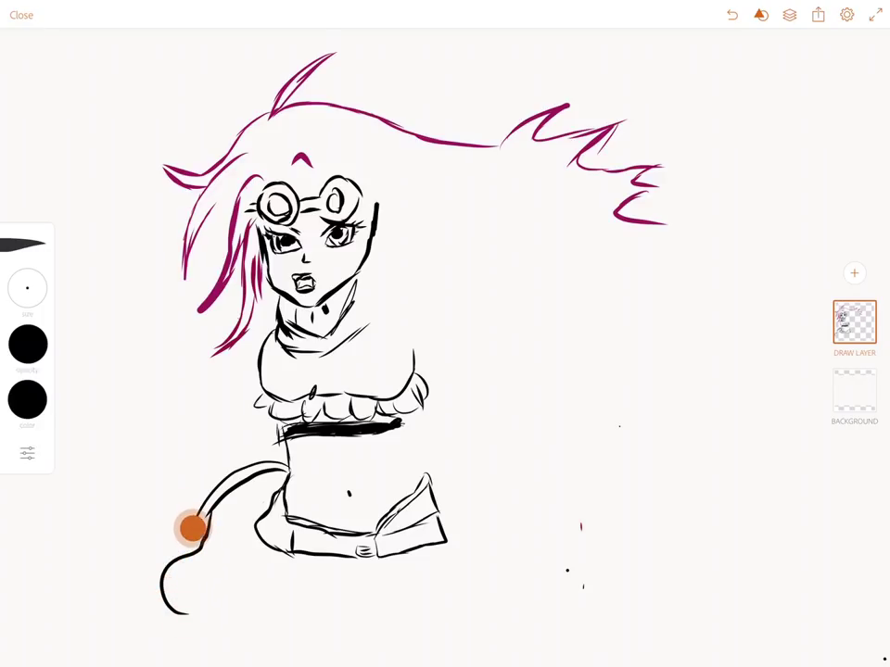
pyautogui.moveTo(176, 547)
pyautogui.mouseDown()
pyautogui.moveTo(180, 619)
pyautogui.moveTo(227, 600)
pyautogui.moveTo(321, 621)
pyautogui.mouseUp()
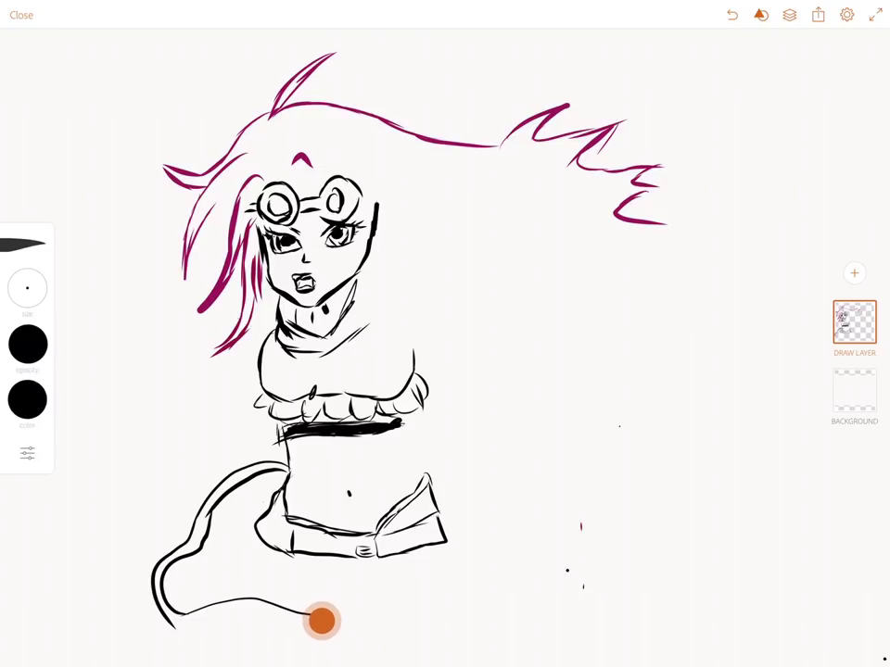
pyautogui.moveTo(407, 553)
pyautogui.mouseDown()
pyautogui.moveTo(320, 632)
pyautogui.moveTo(250, 619)
pyautogui.moveTo(165, 623)
pyautogui.mouseUp()
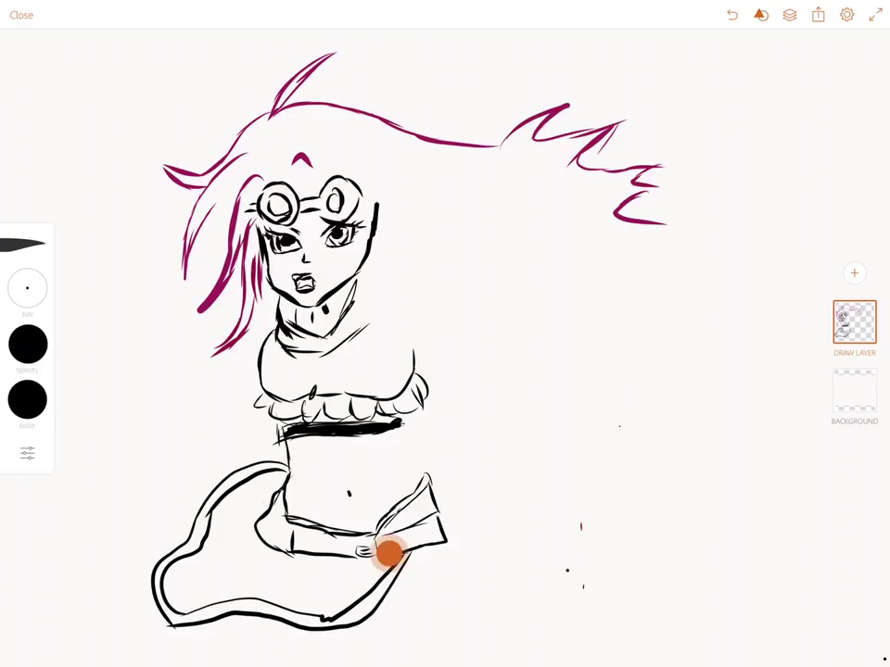
pyautogui.moveTo(394, 548)
pyautogui.mouseDown()
pyautogui.moveTo(381, 561)
pyautogui.moveTo(427, 573)
pyautogui.moveTo(444, 559)
pyautogui.moveTo(456, 579)
pyautogui.moveTo(408, 576)
pyautogui.mouseUp()
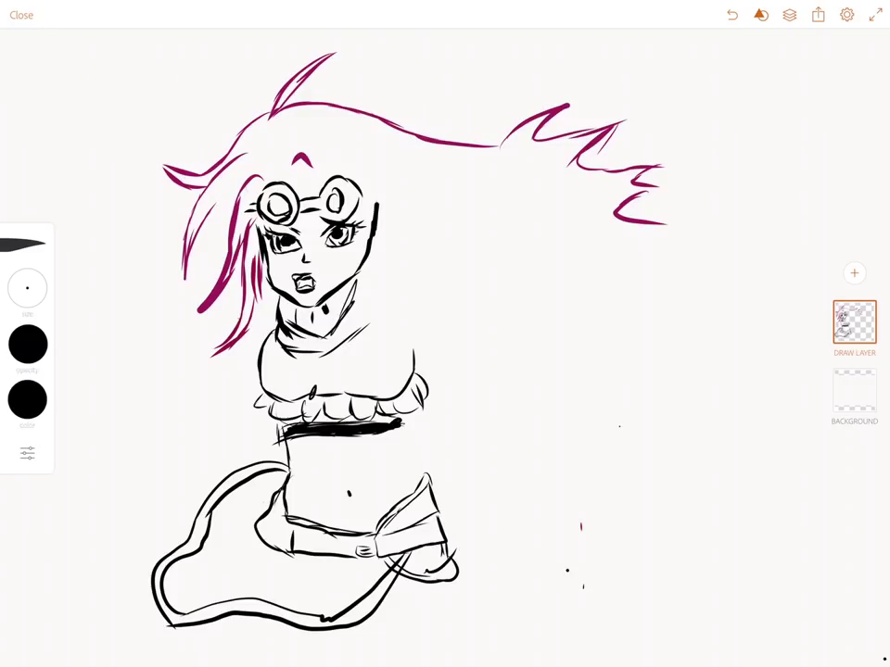
# Sketch the leg lines and lower skirt folds, plus a small ear beside the hair
pyautogui.moveTo(245, 617); pyautogui.dragTo(230, 663)
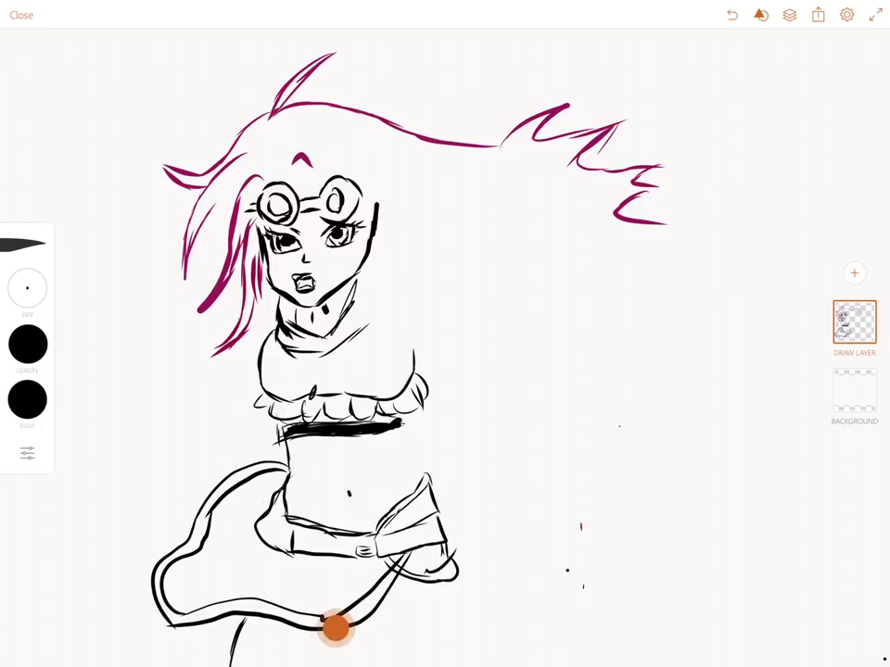
pyautogui.moveTo(352, 607); pyautogui.dragTo(315, 660)
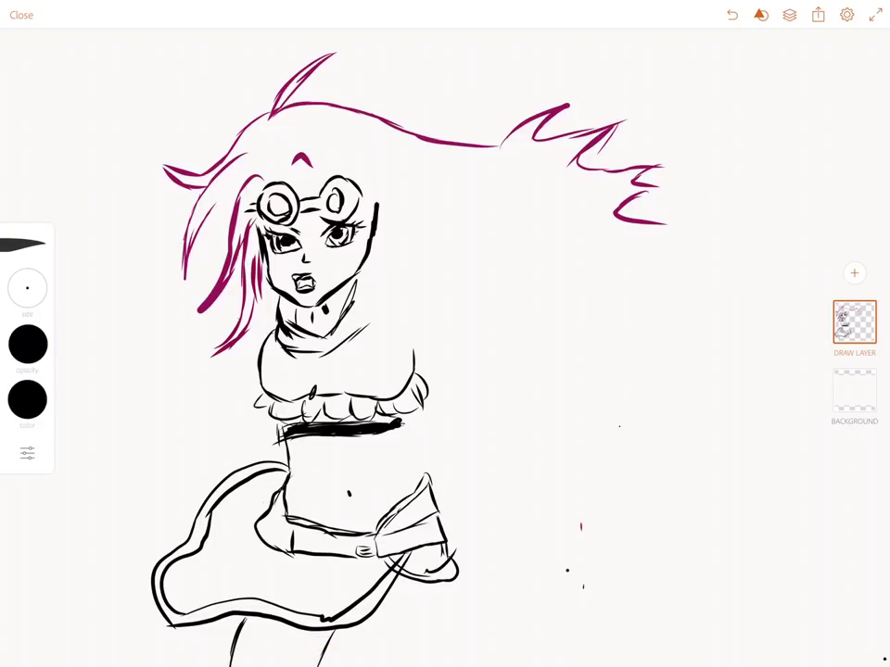
pyautogui.moveTo(350, 611)
pyautogui.mouseDown()
pyautogui.moveTo(366, 640)
pyautogui.moveTo(389, 649)
pyautogui.mouseUp()
pyautogui.moveTo(651, 638); pyautogui.dragTo(655, 658)
pyautogui.moveTo(394, 570); pyautogui.dragTo(412, 612)
pyautogui.moveTo(343, 612); pyautogui.dragTo(375, 663)
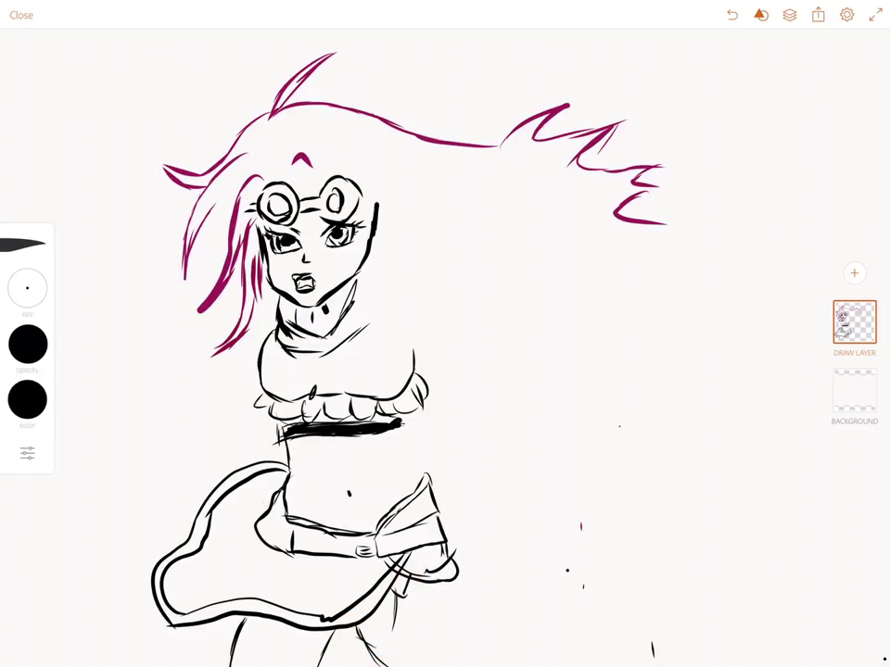
pyautogui.moveTo(445, 584); pyautogui.dragTo(487, 653)
pyautogui.moveTo(411, 661); pyautogui.dragTo(442, 612)
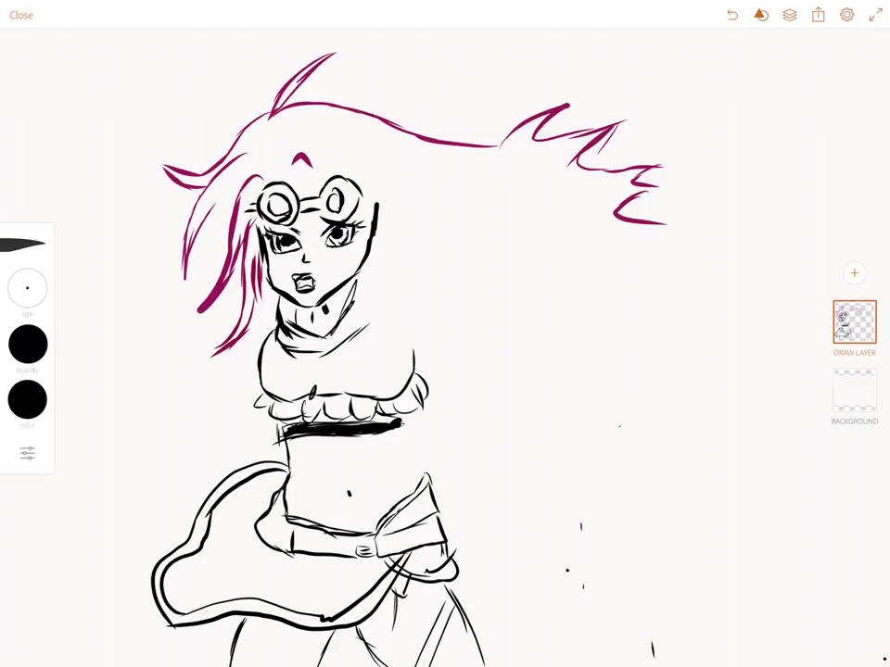
pyautogui.moveTo(232, 323)
pyautogui.mouseDown()
pyautogui.moveTo(263, 350)
pyautogui.moveTo(223, 297)
pyautogui.moveTo(229, 278)
pyautogui.mouseUp()
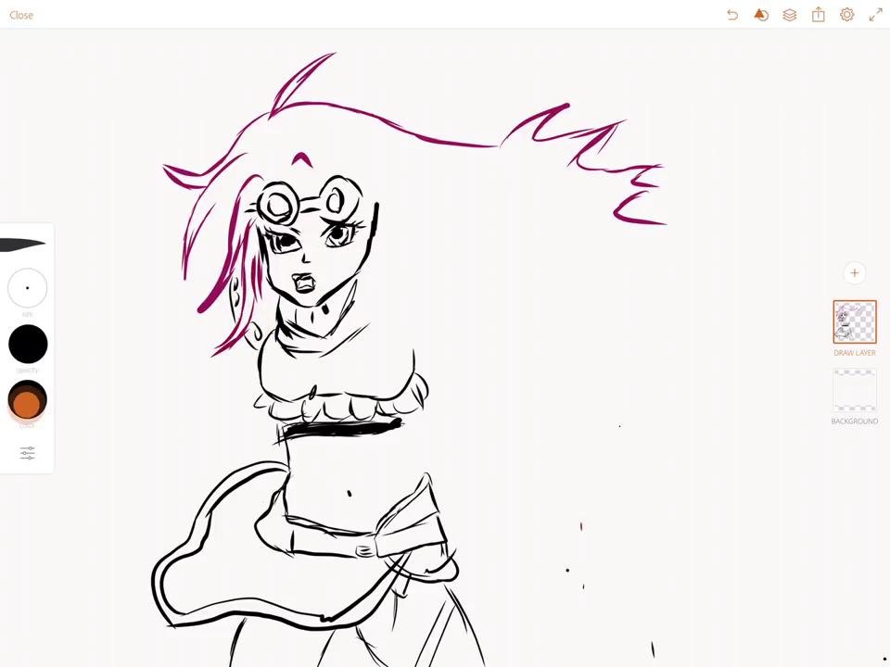
pyautogui.click(28, 400)
# Switch the brush to a darkened magenta and add a short strand at the hairline
pyautogui.click(239, 408)
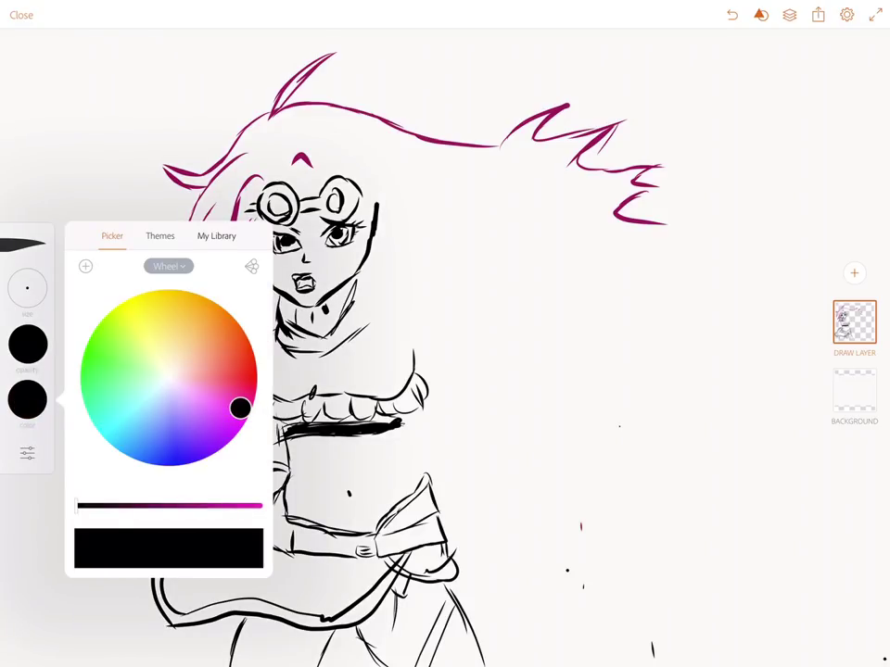
pyautogui.moveTo(79, 506)
pyautogui.mouseDown()
pyautogui.moveTo(204, 508)
pyautogui.moveTo(188, 508)
pyautogui.mouseUp()
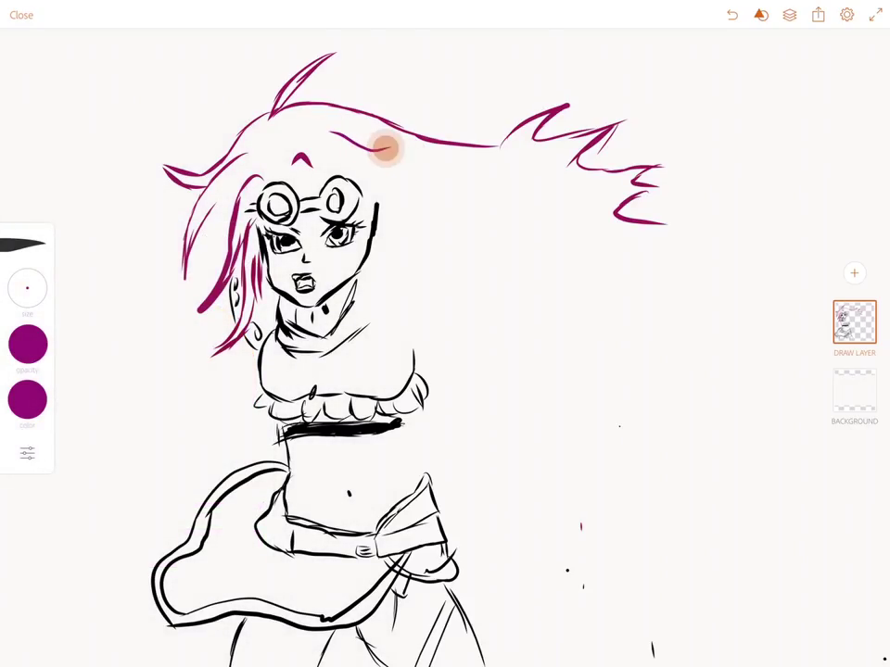
pyautogui.moveTo(329, 137); pyautogui.dragTo(390, 149)
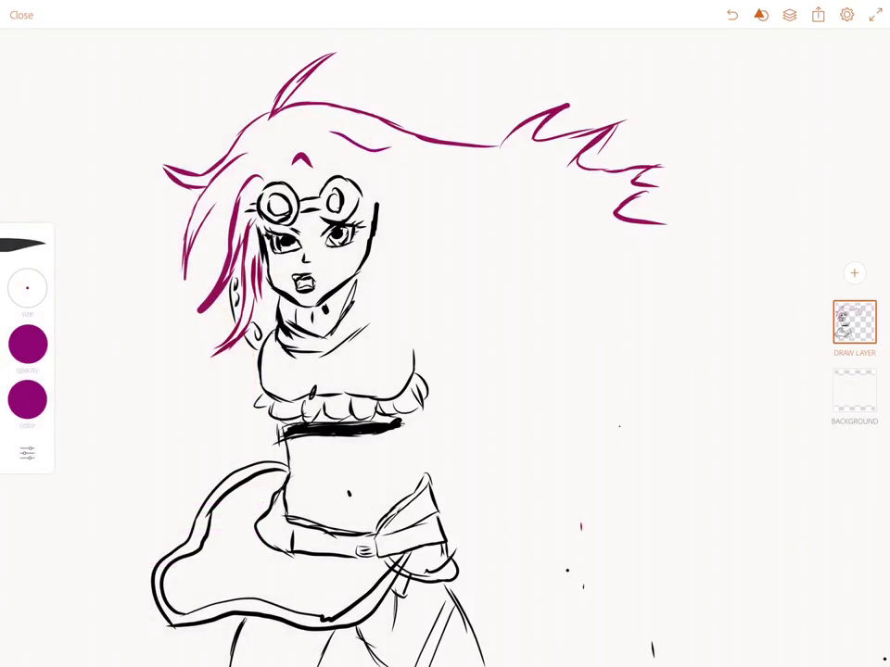
# Draw thin magenta strands across the bangs and down the left side of the head
pyautogui.click(24, 245)
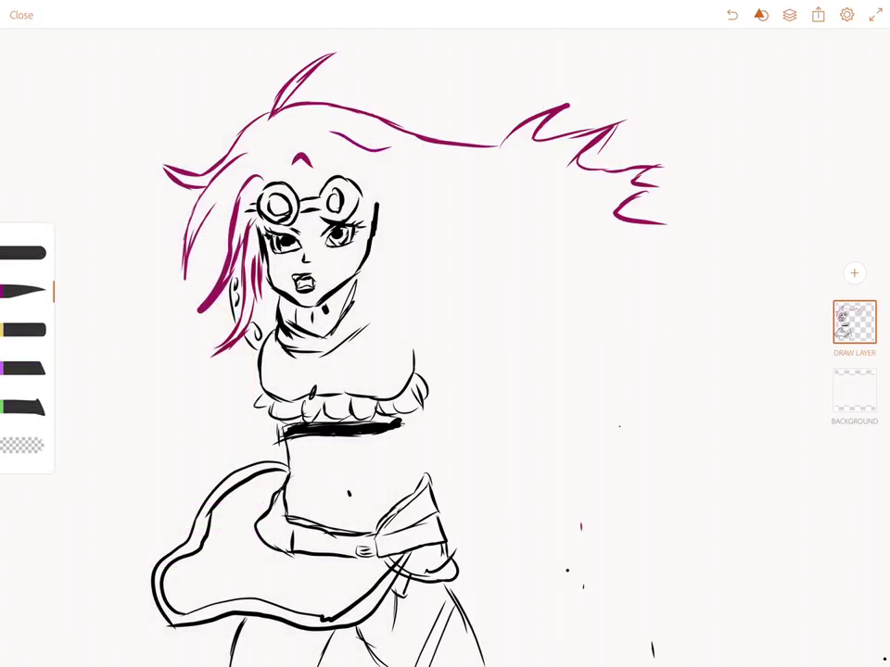
pyautogui.moveTo(315, 130); pyautogui.dragTo(398, 153)
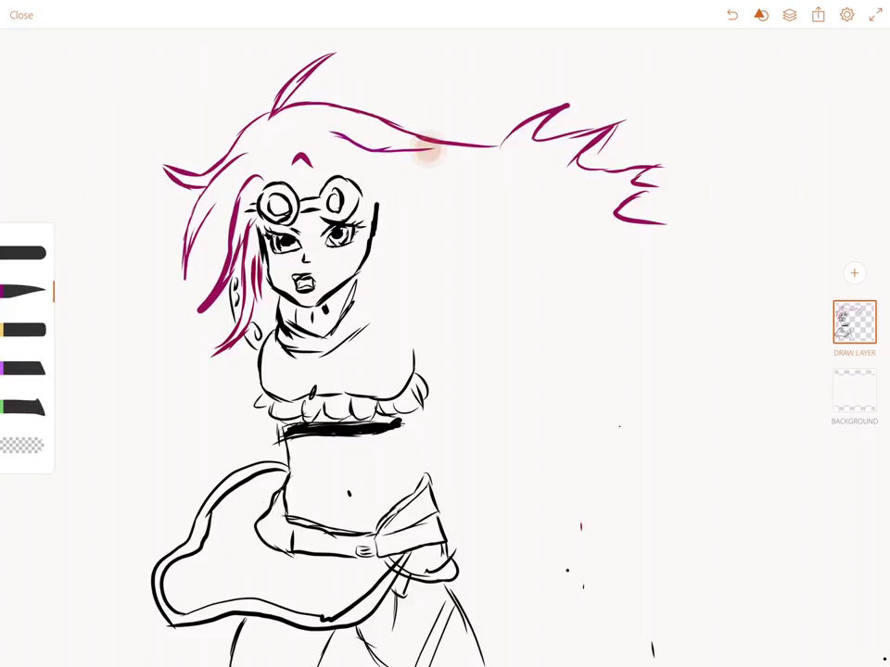
pyautogui.moveTo(324, 143); pyautogui.dragTo(413, 176)
pyautogui.moveTo(334, 139); pyautogui.dragTo(491, 208)
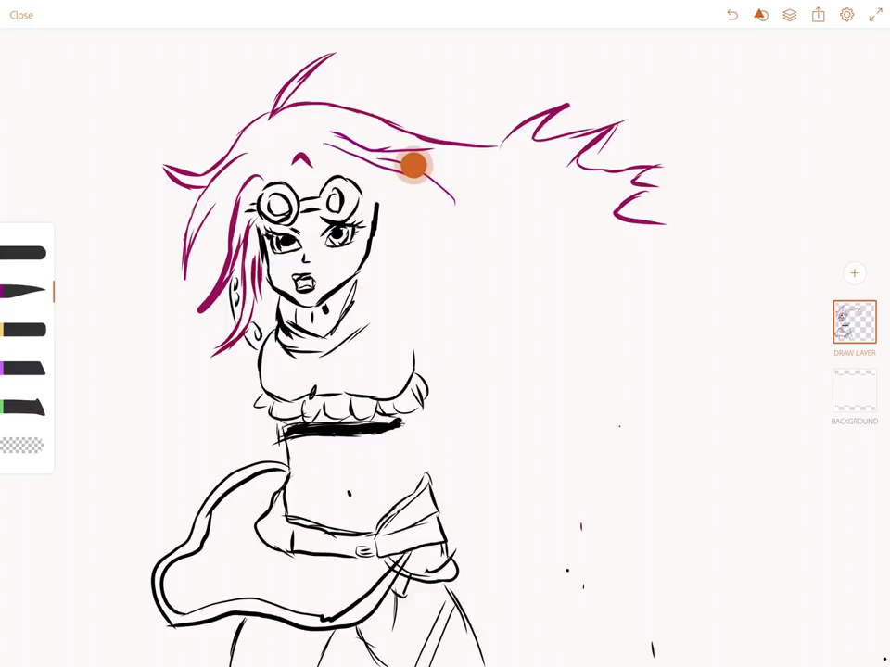
pyautogui.moveTo(352, 153); pyautogui.dragTo(459, 199)
pyautogui.moveTo(237, 169); pyautogui.dragTo(185, 269)
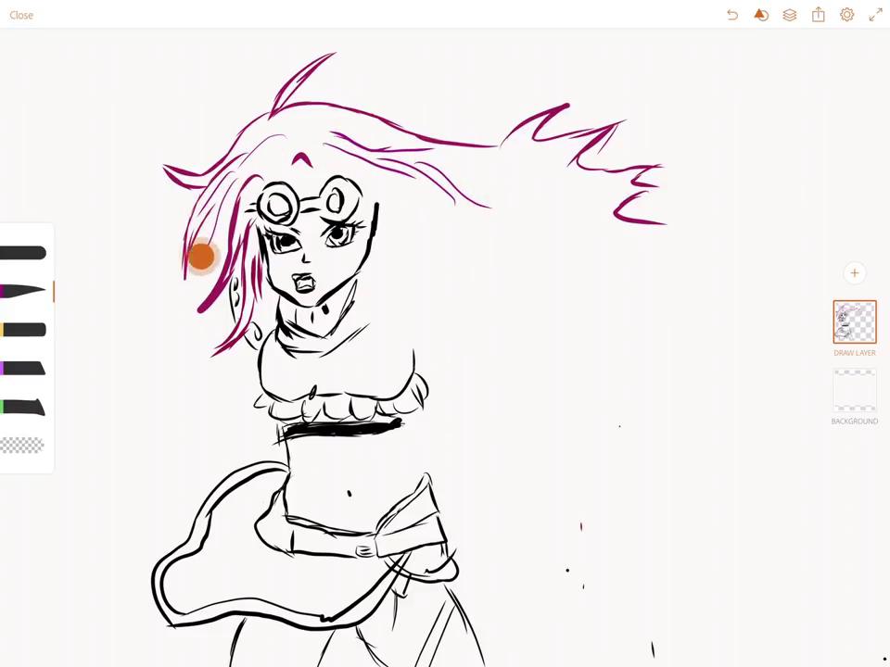
pyautogui.moveTo(263, 126)
pyautogui.mouseDown()
pyautogui.moveTo(200, 185)
pyautogui.moveTo(213, 171)
pyautogui.mouseUp()
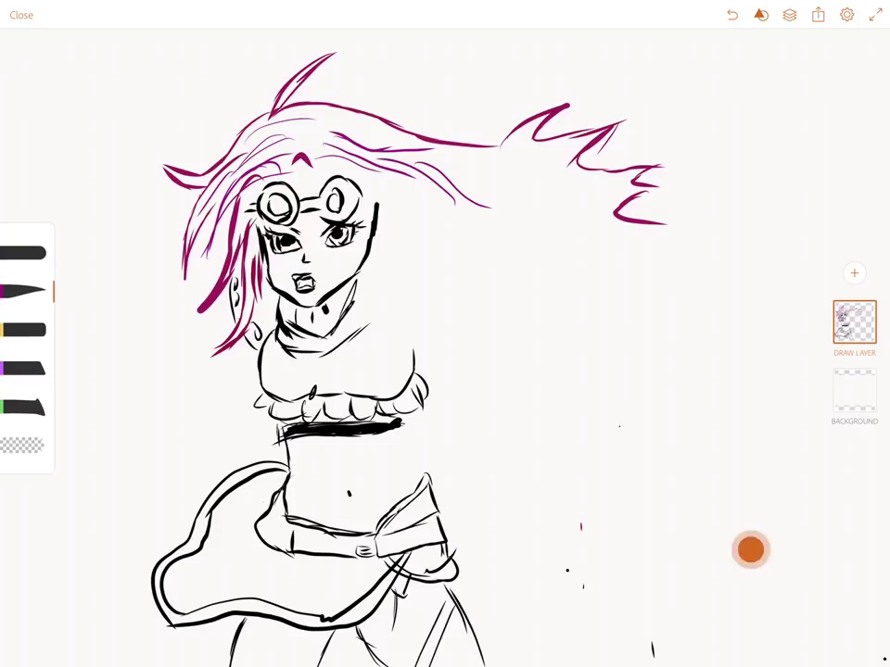
# Fill the flowing hair with strands sweeping right and curving down to its tip
pyautogui.moveTo(663, 225)
pyautogui.mouseDown()
pyautogui.moveTo(593, 244)
pyautogui.moveTo(498, 297)
pyautogui.mouseUp()
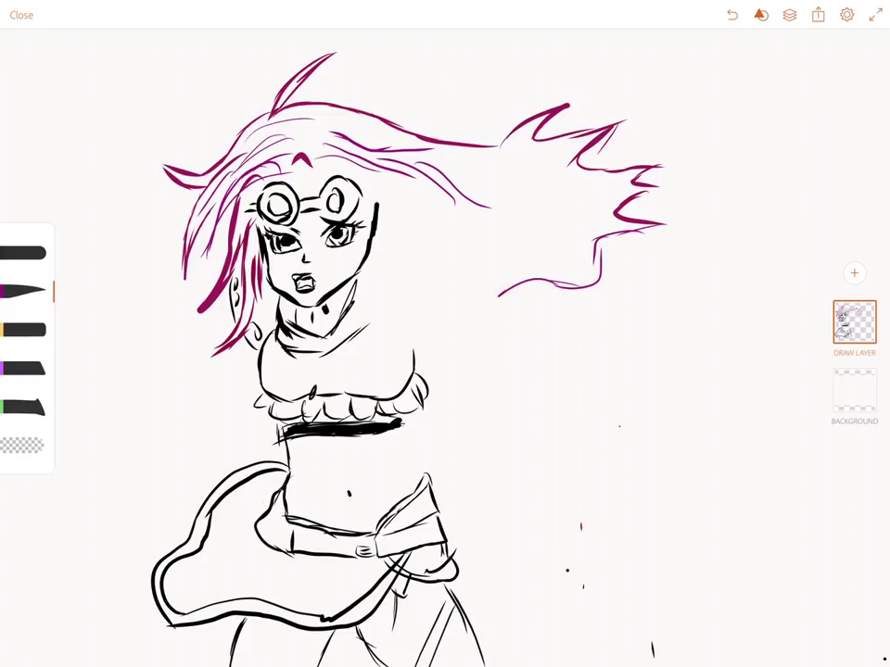
pyautogui.moveTo(408, 211); pyautogui.dragTo(501, 294)
pyautogui.moveTo(413, 230); pyautogui.dragTo(497, 302)
pyautogui.moveTo(584, 190); pyautogui.dragTo(482, 203)
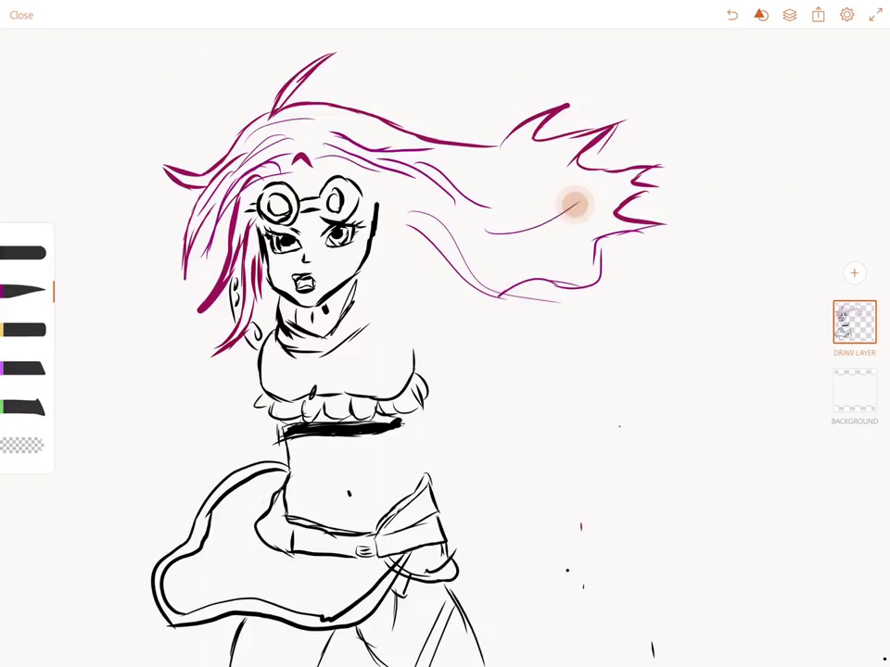
pyautogui.moveTo(584, 236); pyautogui.dragTo(501, 250)
pyautogui.moveTo(594, 194); pyautogui.dragTo(491, 227)
pyautogui.moveTo(463, 171)
pyautogui.mouseDown()
pyautogui.moveTo(568, 153)
pyautogui.moveTo(529, 139)
pyautogui.moveTo(575, 162)
pyautogui.mouseUp()
pyautogui.moveTo(512, 188)
pyautogui.mouseDown()
pyautogui.moveTo(616, 179)
pyautogui.moveTo(574, 228)
pyautogui.moveTo(523, 236)
pyautogui.moveTo(426, 209)
pyautogui.moveTo(451, 178)
pyautogui.moveTo(519, 190)
pyautogui.mouseUp()
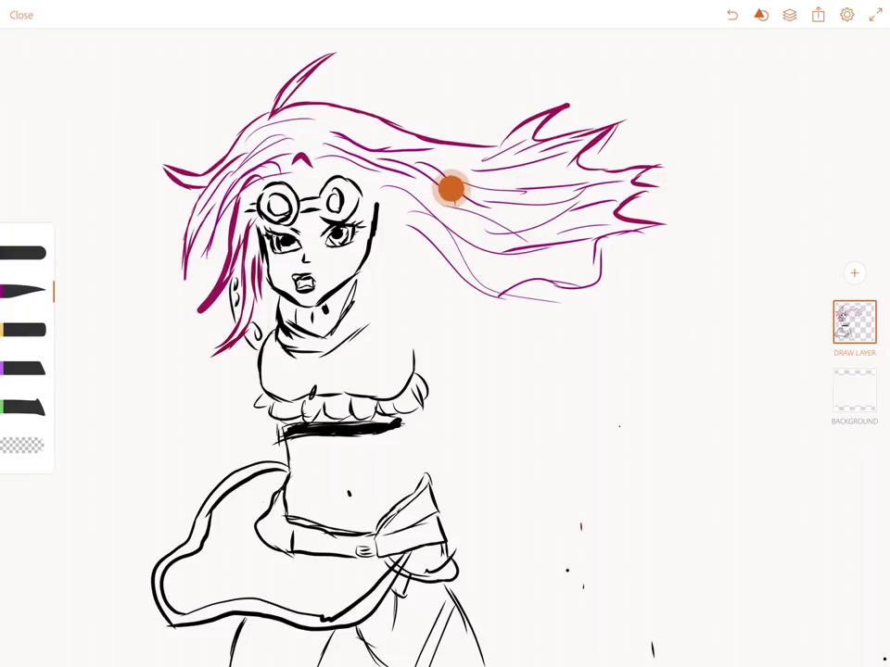
pyautogui.moveTo(464, 199); pyautogui.dragTo(528, 255)
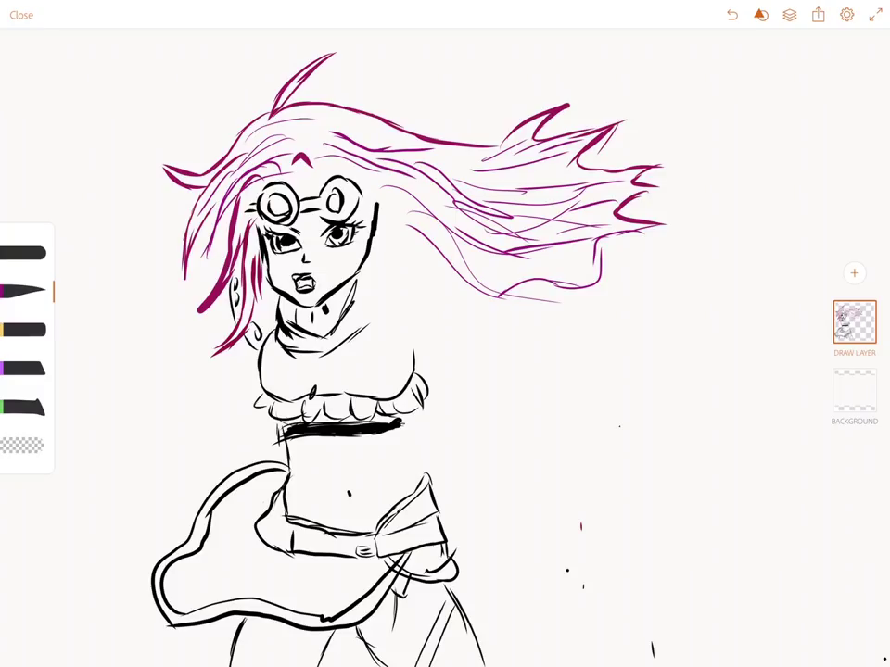
# Add strands along the right of the face and above the forehead, undoing one stray stroke
pyautogui.moveTo(375, 208); pyautogui.dragTo(385, 278)
pyautogui.moveTo(380, 227); pyautogui.dragTo(370, 315)
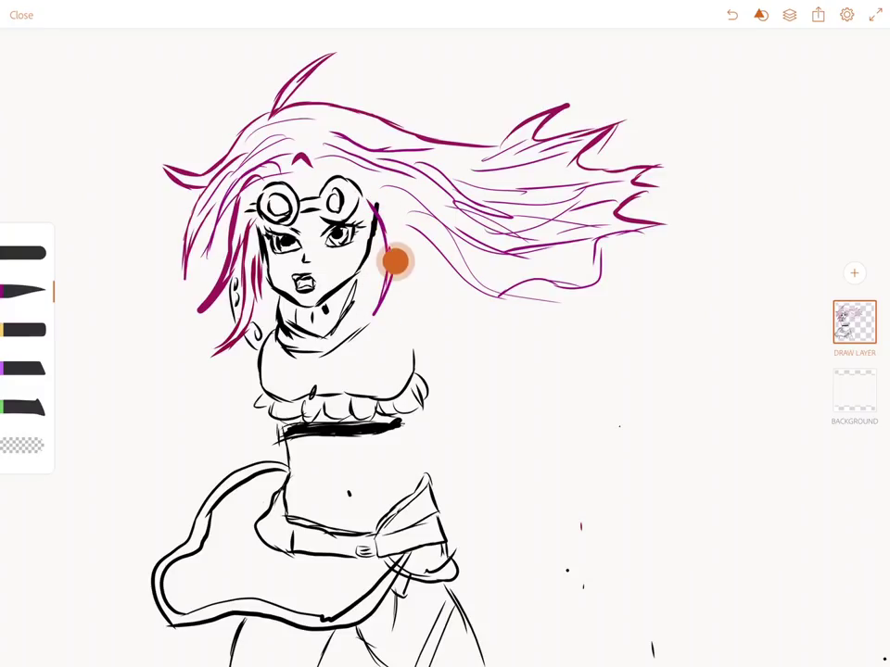
pyautogui.moveTo(397, 227); pyautogui.dragTo(400, 329)
pyautogui.moveTo(378, 185); pyautogui.dragTo(366, 199)
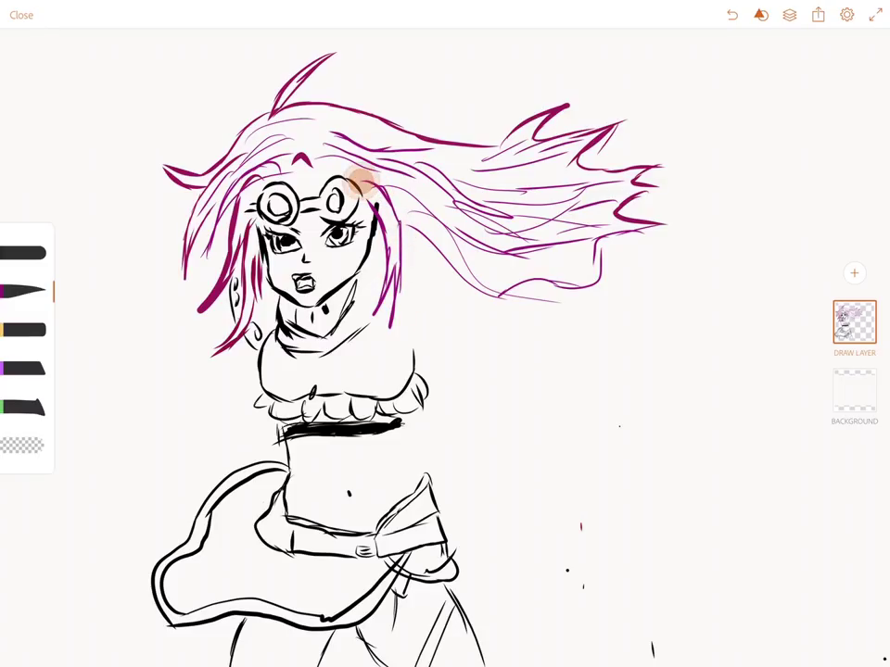
pyautogui.moveTo(389, 209); pyautogui.dragTo(445, 299)
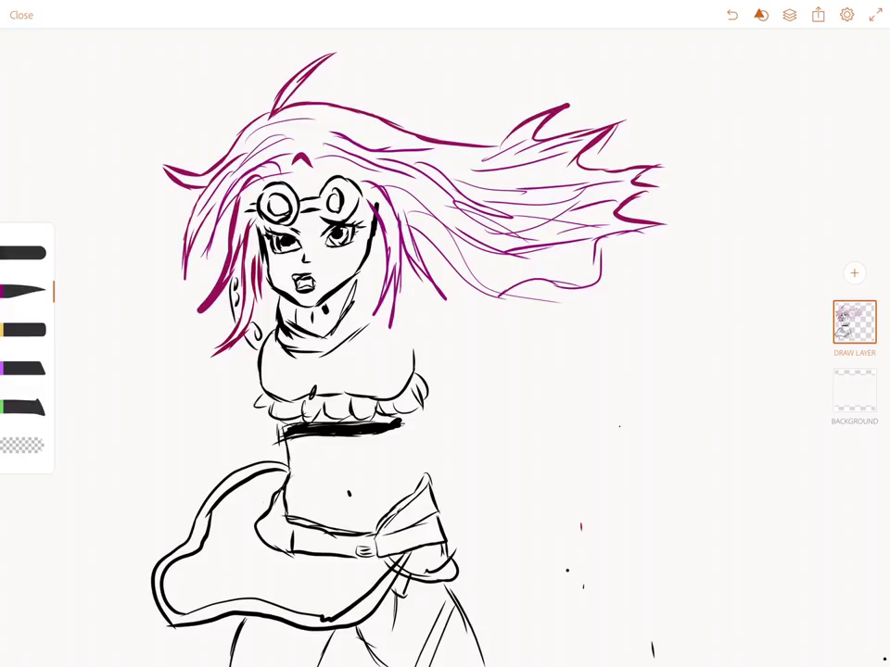
pyautogui.moveTo(301, 149)
pyautogui.mouseDown()
pyautogui.moveTo(357, 176)
pyautogui.moveTo(352, 162)
pyautogui.mouseUp()
pyautogui.moveTo(339, 123); pyautogui.dragTo(431, 134)
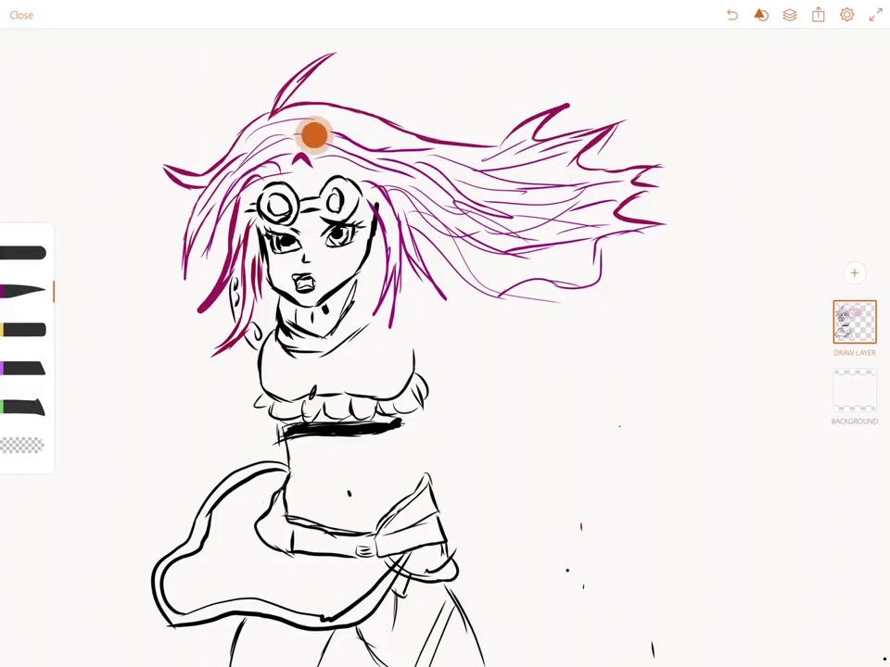
pyautogui.hotkey('ctrl', 'z')
pyautogui.moveTo(298, 148); pyautogui.dragTo(315, 190)
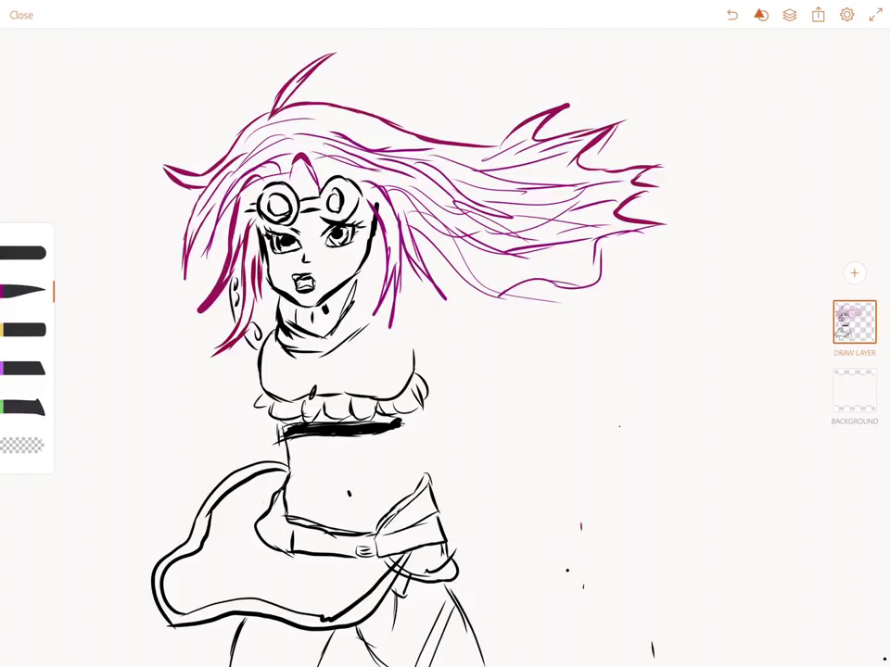
# Switch the brush to blue and outline ribbons rising above the hair
pyautogui.click(23, 255)
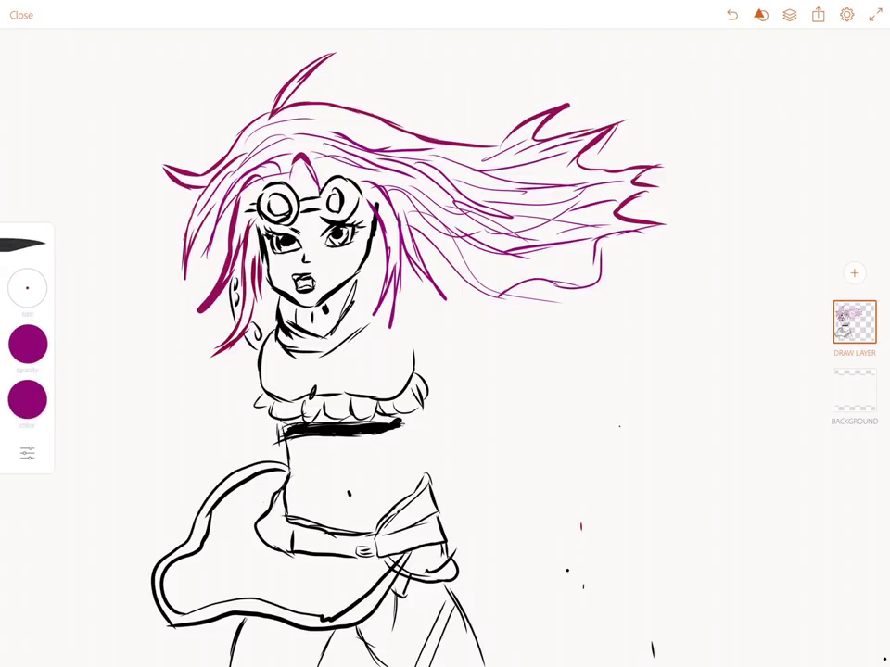
pyautogui.click(28, 400)
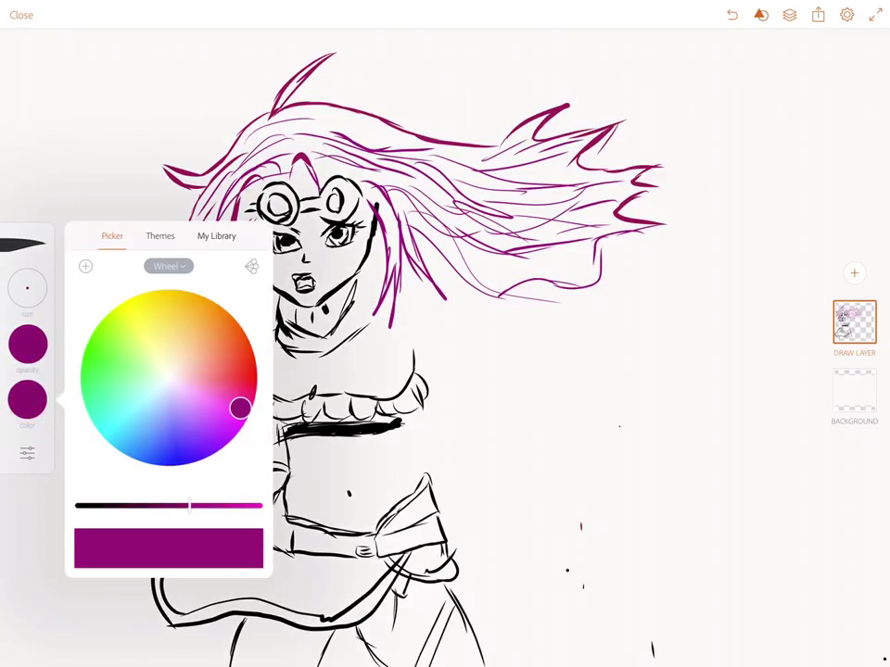
pyautogui.click(165, 452)
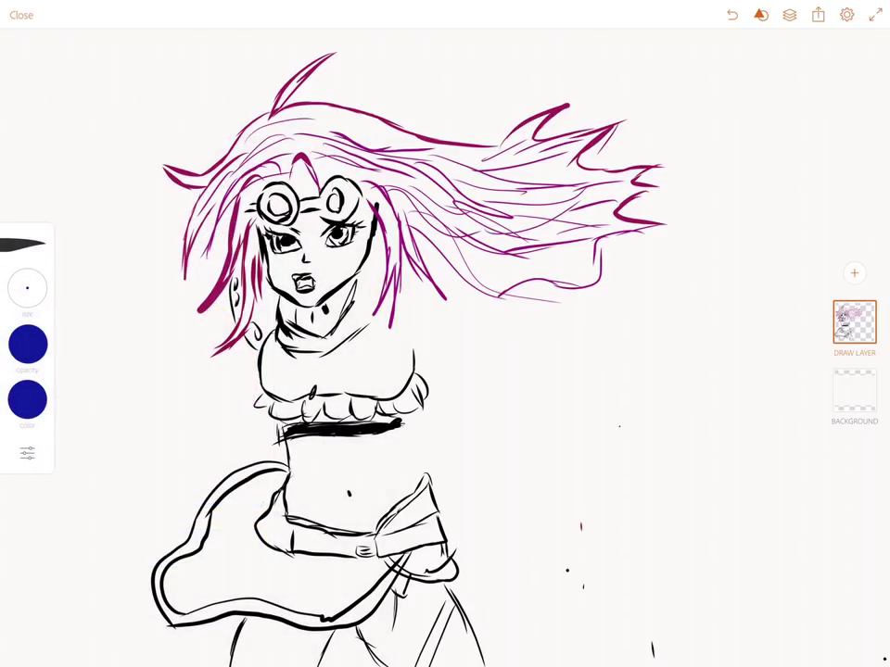
pyautogui.moveTo(235, 139); pyautogui.dragTo(271, 79)
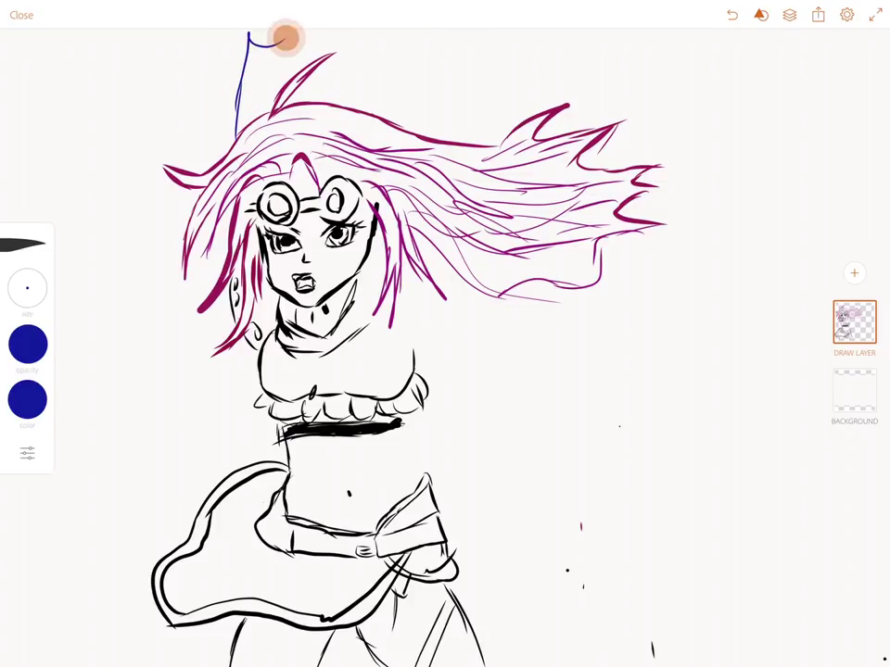
pyautogui.moveTo(281, 46); pyautogui.dragTo(260, 109)
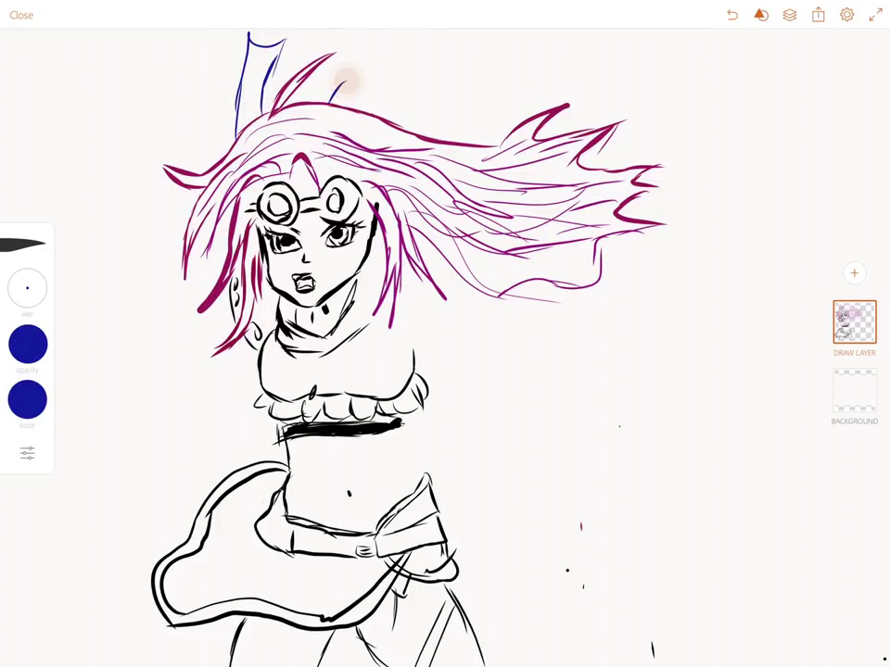
pyautogui.moveTo(330, 99)
pyautogui.mouseDown()
pyautogui.moveTo(347, 80)
pyautogui.moveTo(428, 44)
pyautogui.moveTo(407, 84)
pyautogui.moveTo(360, 108)
pyautogui.mouseUp()
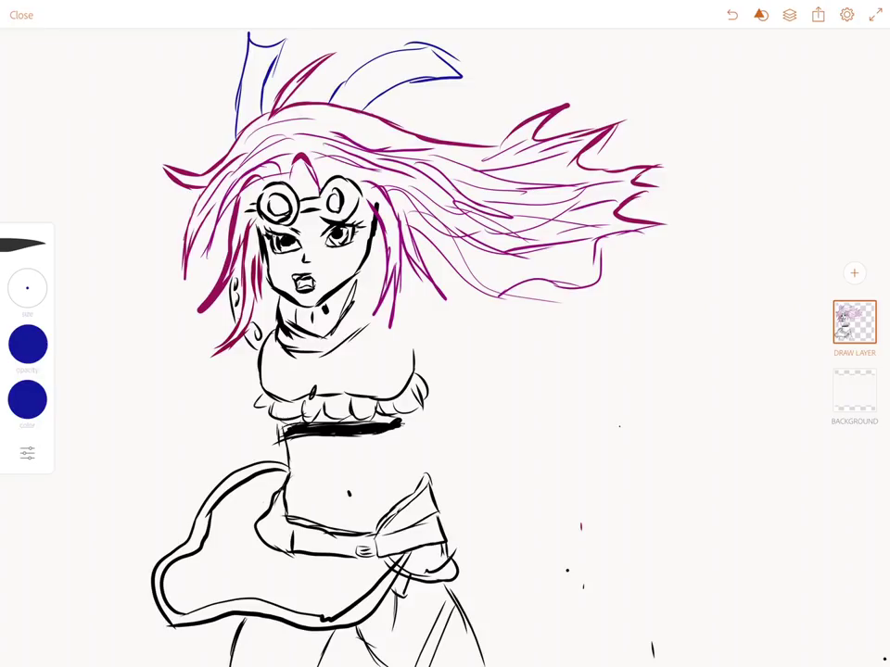
# Draw a thick ribbon streaming beneath the hair and a pennant-shaped ribbon to its right
pyautogui.moveTo(445, 294)
pyautogui.mouseDown()
pyautogui.moveTo(563, 324)
pyautogui.moveTo(672, 384)
pyautogui.mouseUp()
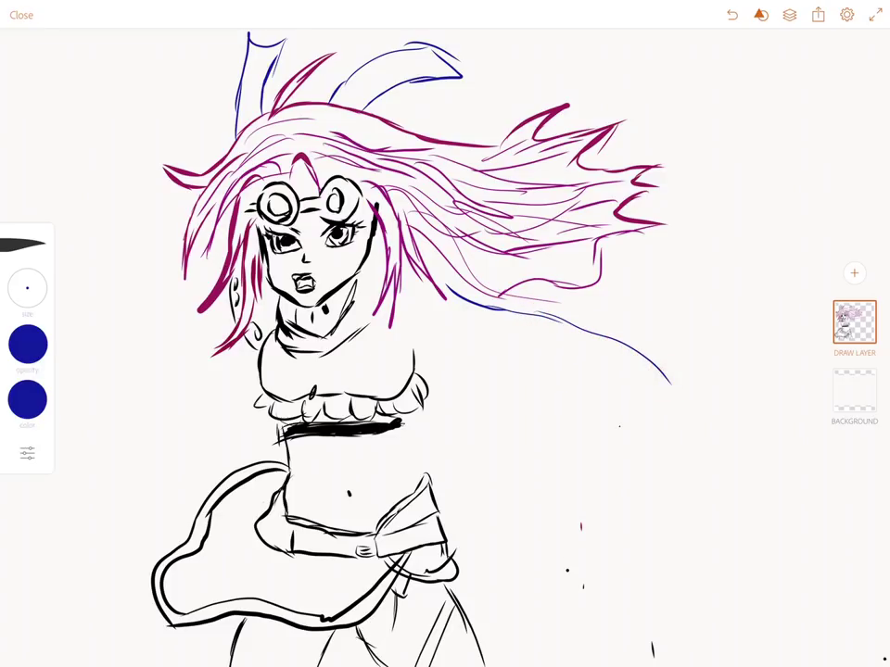
pyautogui.moveTo(457, 326)
pyautogui.mouseDown()
pyautogui.moveTo(519, 341)
pyautogui.moveTo(654, 427)
pyautogui.mouseUp()
pyautogui.moveTo(656, 380); pyautogui.dragTo(655, 425)
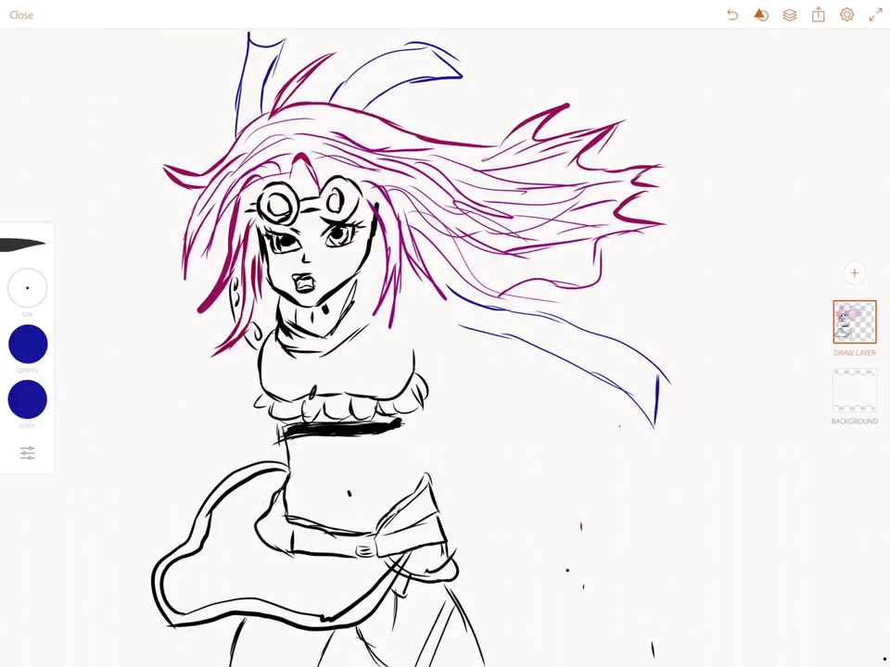
pyautogui.moveTo(482, 308); pyautogui.dragTo(640, 352)
pyautogui.moveTo(478, 308); pyautogui.dragTo(557, 329)
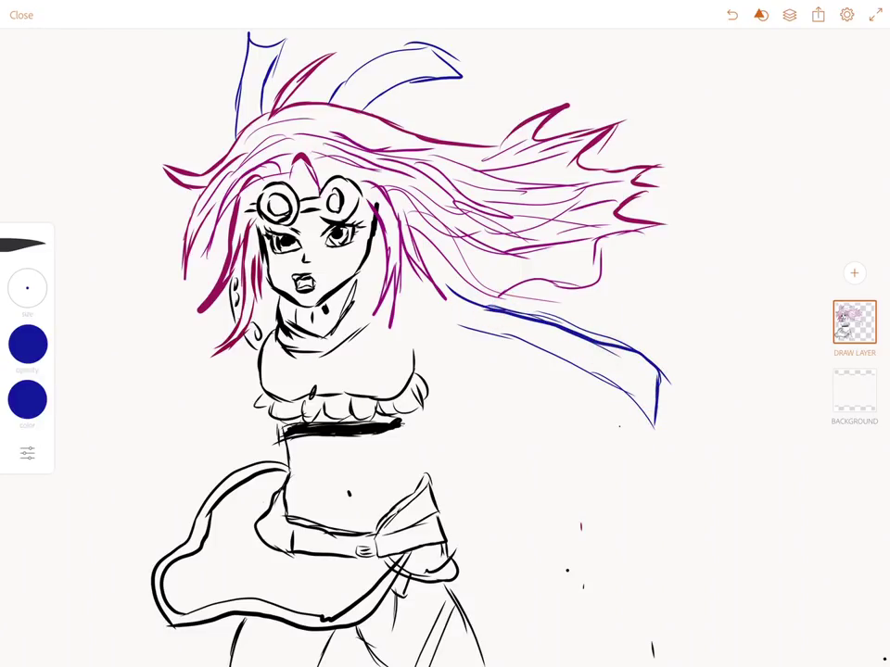
pyautogui.moveTo(463, 329)
pyautogui.mouseDown()
pyautogui.moveTo(649, 408)
pyautogui.moveTo(649, 417)
pyautogui.mouseUp()
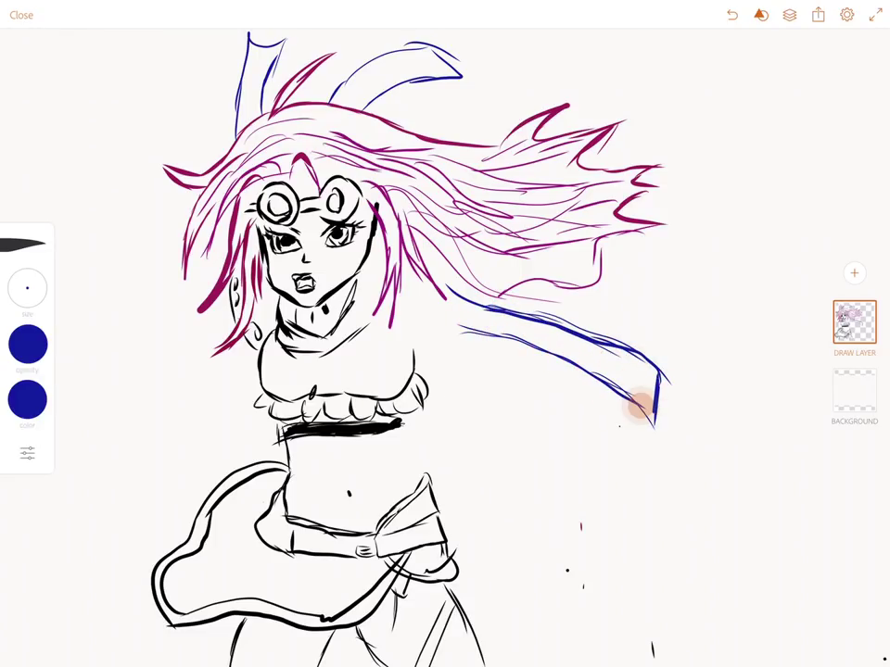
pyautogui.moveTo(631, 267)
pyautogui.mouseDown()
pyautogui.moveTo(682, 301)
pyautogui.moveTo(705, 239)
pyautogui.moveTo(610, 248)
pyautogui.mouseUp()
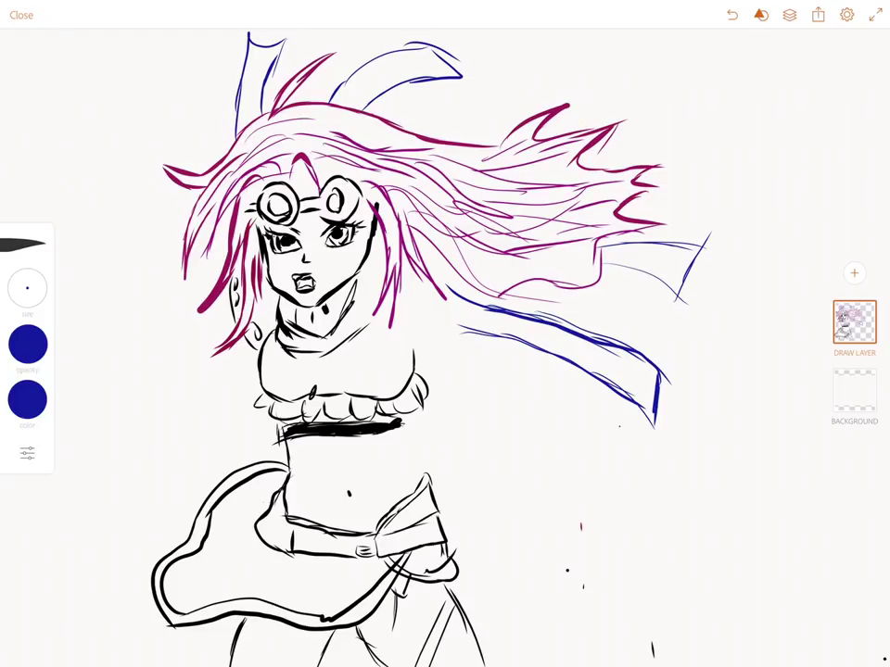
# Darken the brush back to black and draw curls at the neck and right shoulder
pyautogui.click(27, 400)
pyautogui.moveTo(190, 505); pyautogui.dragTo(79, 505)
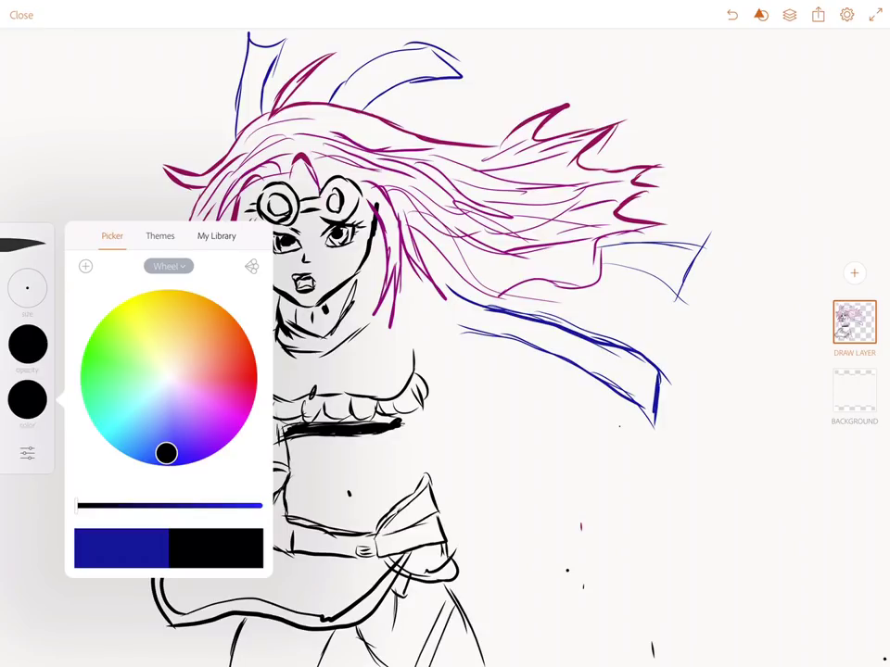
pyautogui.click(556, 463)
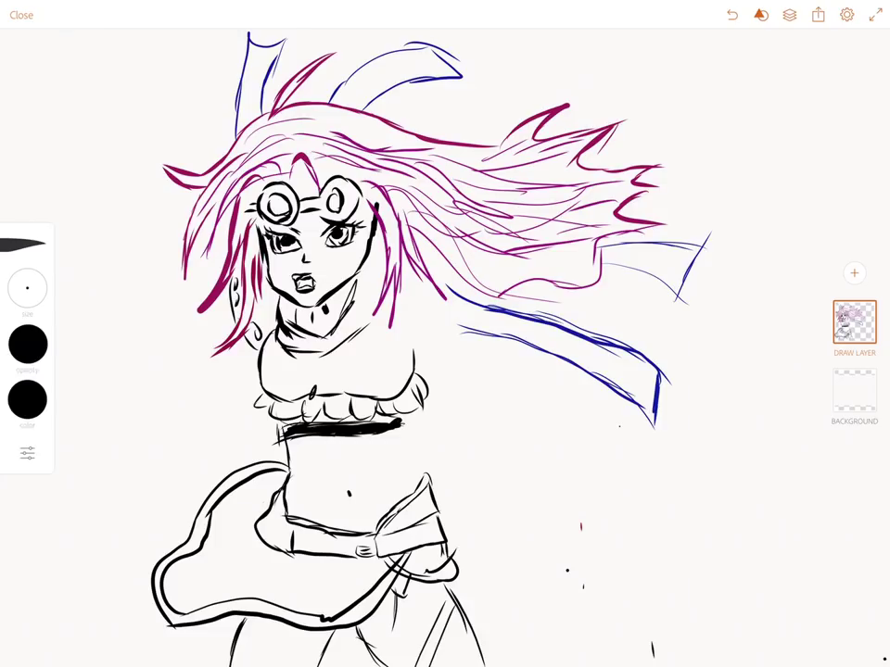
pyautogui.moveTo(373, 329); pyautogui.dragTo(388, 338)
pyautogui.moveTo(376, 357); pyautogui.dragTo(412, 329)
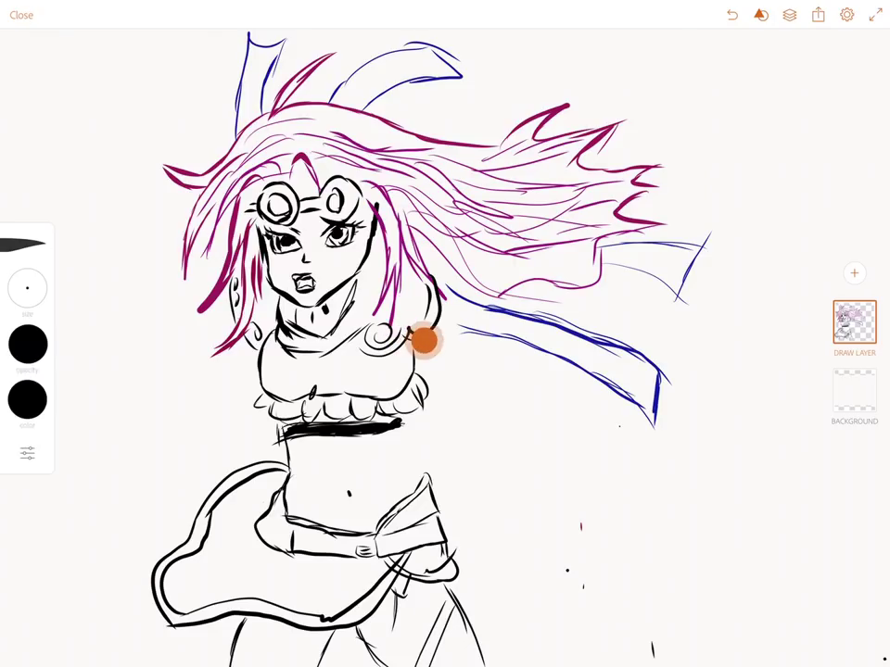
pyautogui.moveTo(425, 342); pyautogui.dragTo(442, 287)
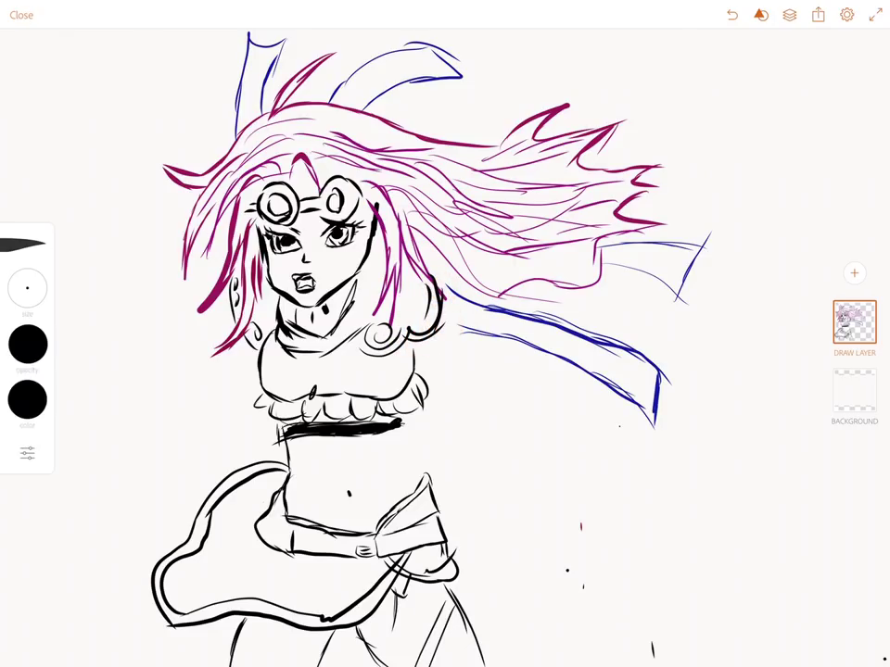
# Sketch the outstretched upper arm outline ending in an elbow hook
pyautogui.moveTo(413, 361)
pyautogui.mouseDown()
pyautogui.moveTo(426, 348)
pyautogui.moveTo(477, 408)
pyautogui.mouseUp()
pyautogui.moveTo(459, 429)
pyautogui.mouseDown()
pyautogui.moveTo(493, 407)
pyautogui.moveTo(389, 457)
pyautogui.moveTo(413, 482)
pyautogui.moveTo(496, 443)
pyautogui.moveTo(512, 425)
pyautogui.moveTo(499, 406)
pyautogui.moveTo(475, 413)
pyautogui.mouseUp()
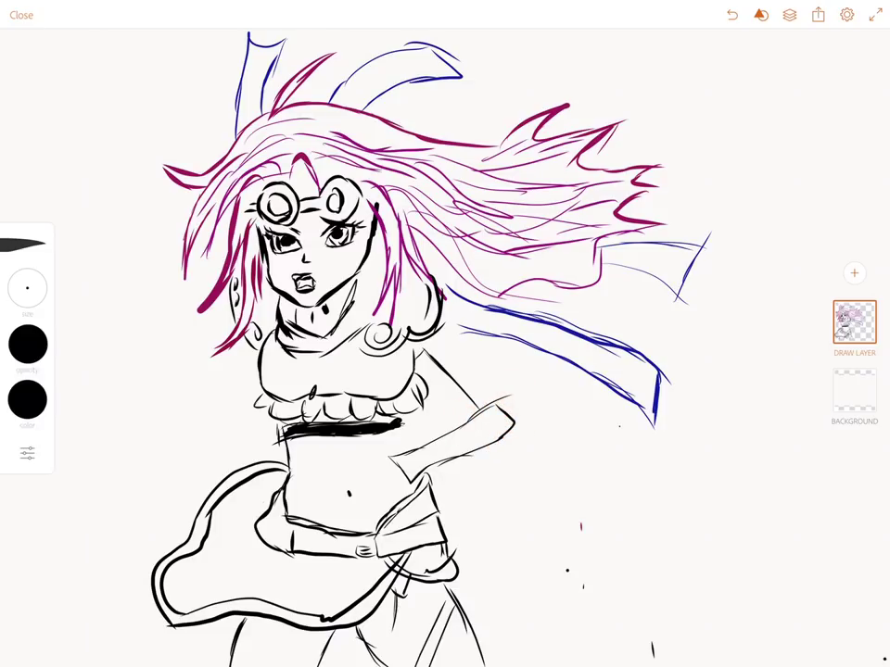
pyautogui.moveTo(454, 323); pyautogui.dragTo(538, 406)
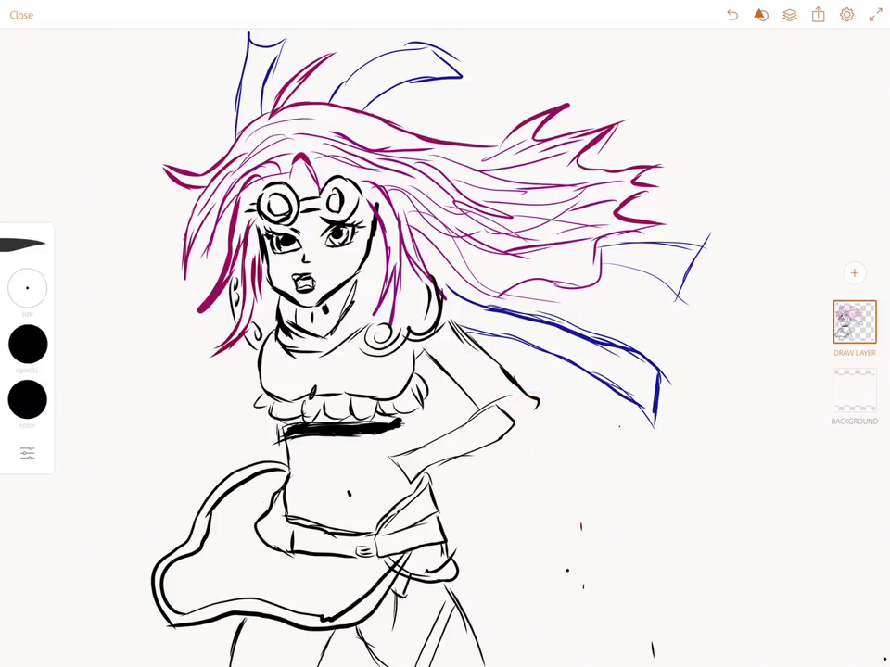
pyautogui.moveTo(533, 394); pyautogui.dragTo(524, 422)
pyautogui.click(26, 244)
# Erase the old outstretched arm and redraw the upper arm with a bent elbow
pyautogui.click(24, 450)
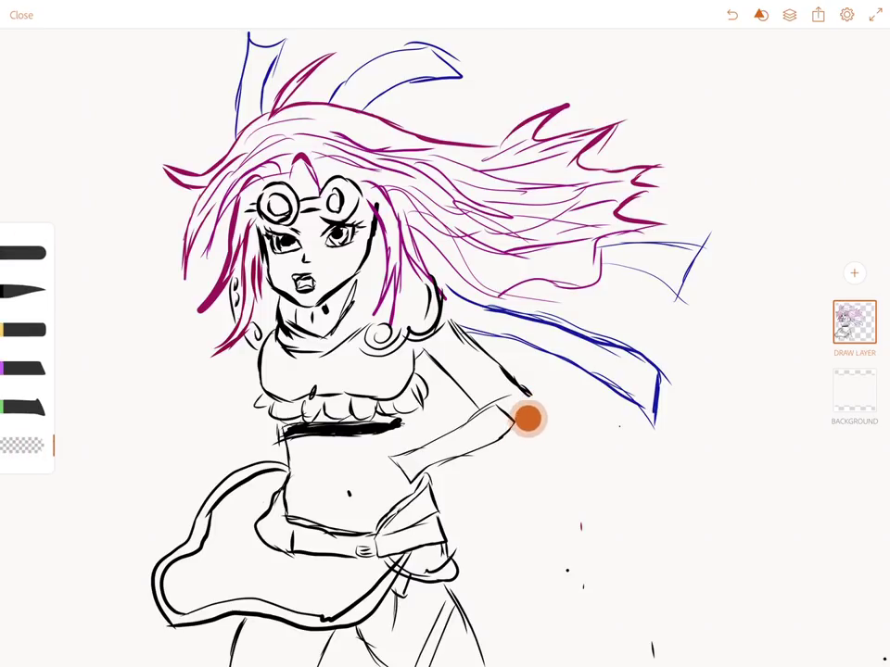
pyautogui.moveTo(528, 420); pyautogui.dragTo(501, 385)
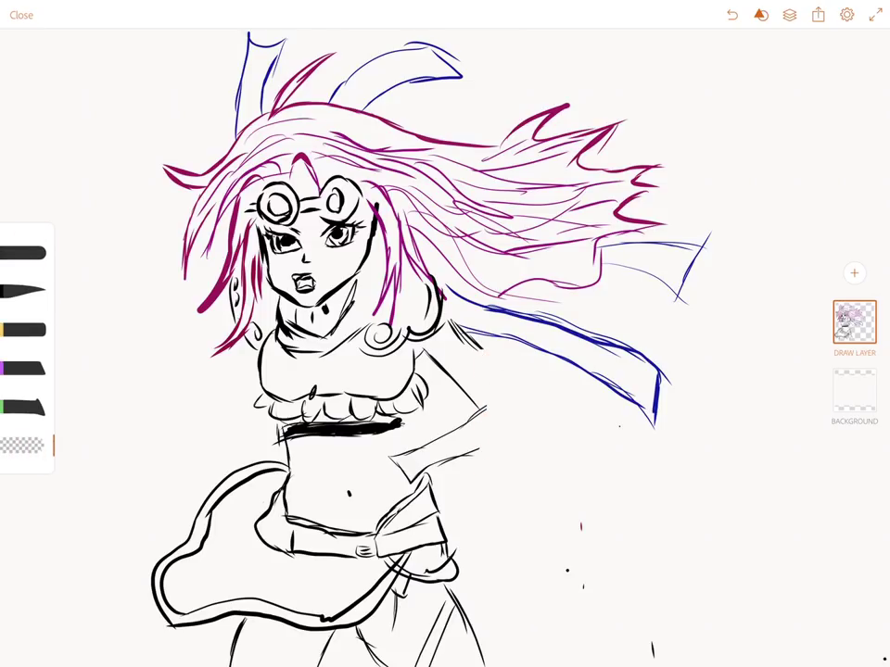
pyautogui.moveTo(440, 366); pyautogui.dragTo(477, 403)
pyautogui.moveTo(443, 357); pyautogui.dragTo(475, 415)
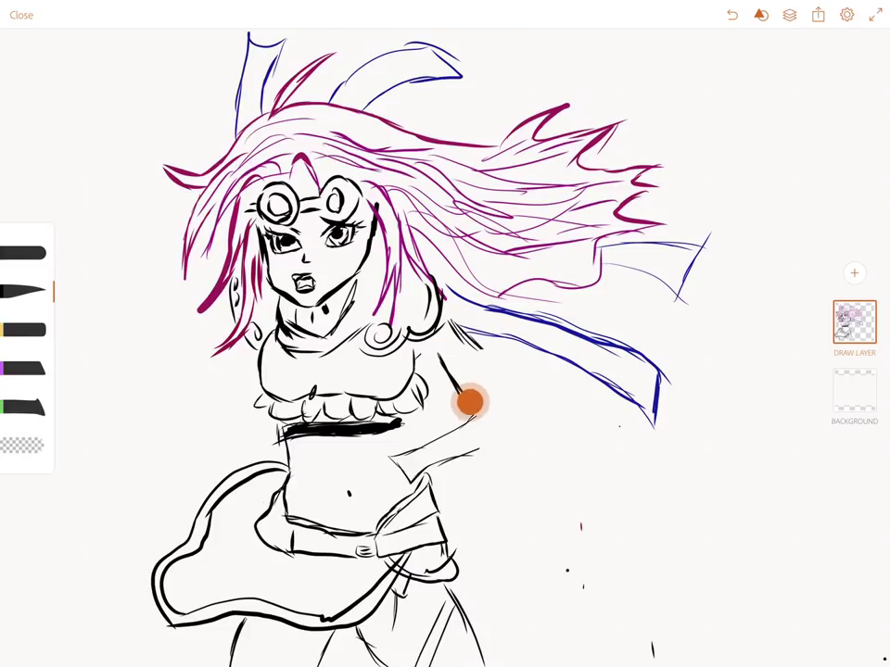
pyautogui.moveTo(463, 338); pyautogui.dragTo(505, 385)
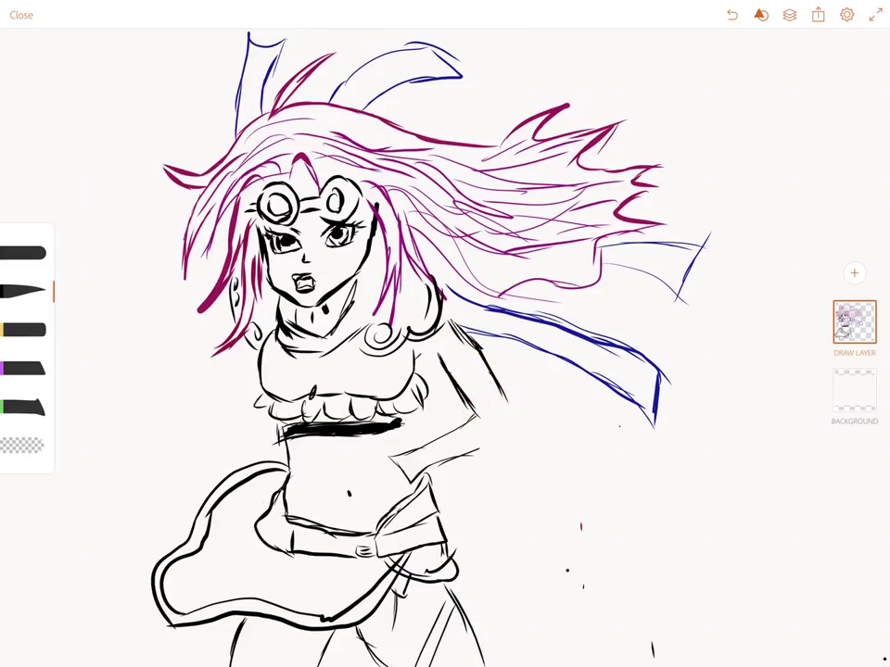
pyautogui.moveTo(505, 387); pyautogui.dragTo(487, 453)
# Draw the forearm and hand with fingers on the belly, filling a solid black glove
pyautogui.moveTo(506, 445); pyautogui.dragTo(412, 482)
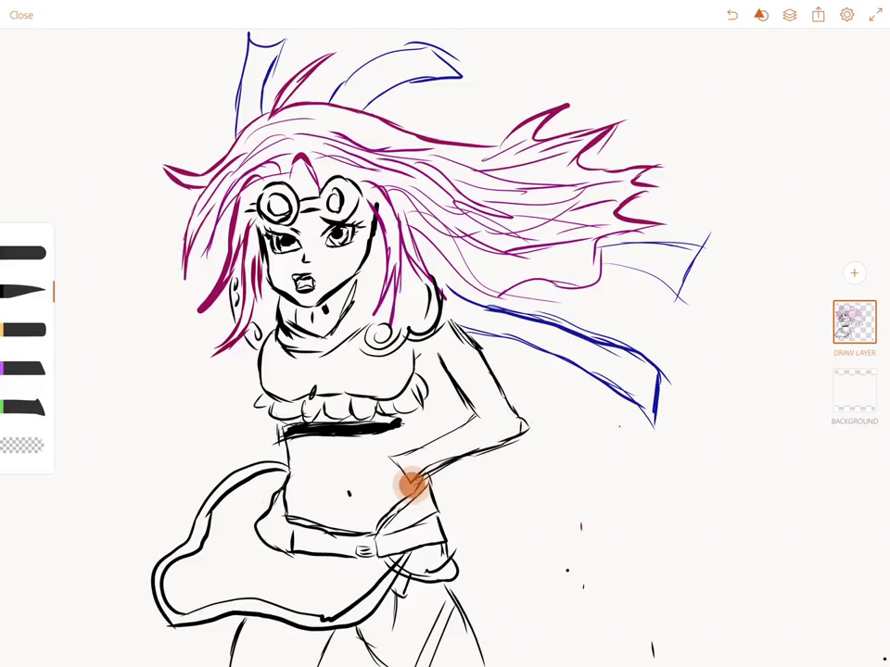
pyautogui.moveTo(454, 426); pyautogui.dragTo(468, 456)
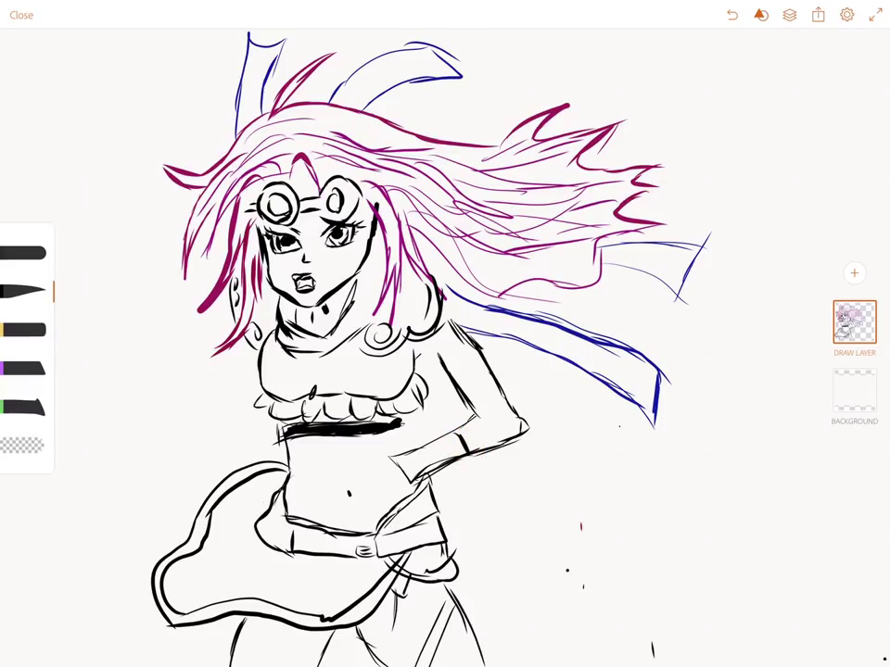
pyautogui.moveTo(363, 462); pyautogui.dragTo(410, 481)
pyautogui.moveTo(329, 456); pyautogui.dragTo(366, 454)
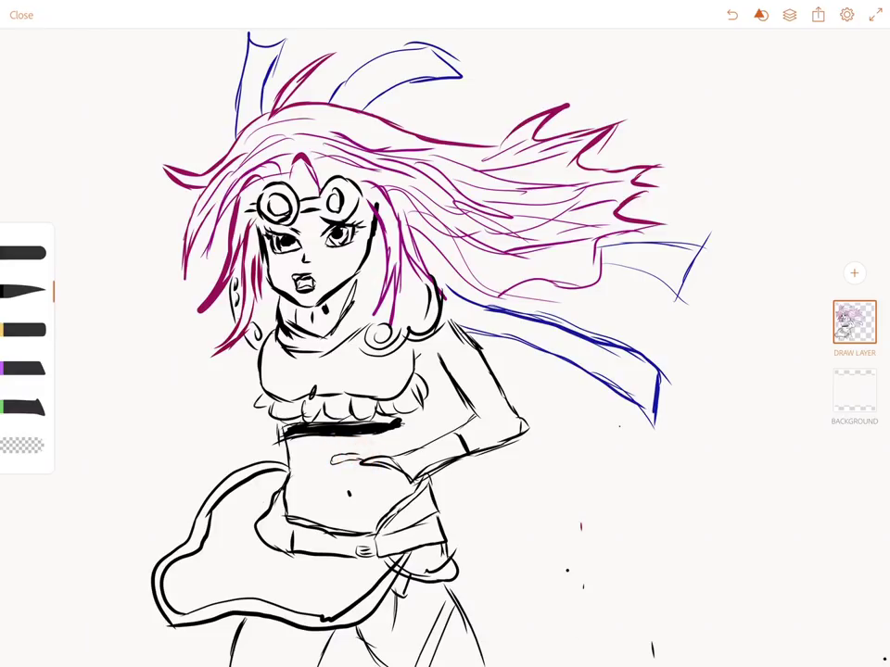
pyautogui.moveTo(331, 448)
pyautogui.mouseDown()
pyautogui.moveTo(371, 445)
pyautogui.moveTo(390, 459)
pyautogui.mouseUp()
pyautogui.moveTo(362, 468); pyautogui.dragTo(351, 494)
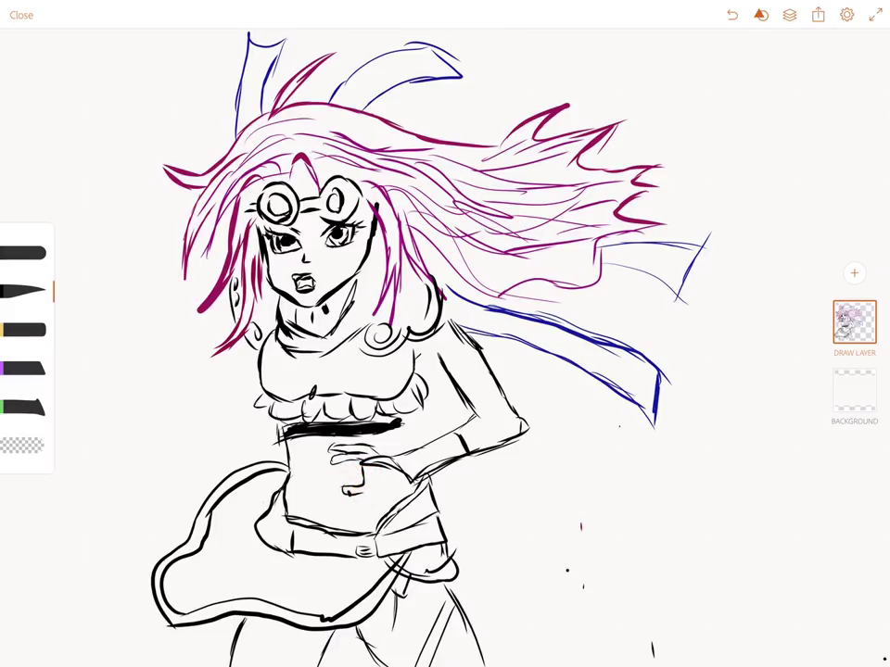
pyautogui.moveTo(353, 482)
pyautogui.mouseDown()
pyautogui.moveTo(367, 492)
pyautogui.moveTo(371, 482)
pyautogui.mouseUp()
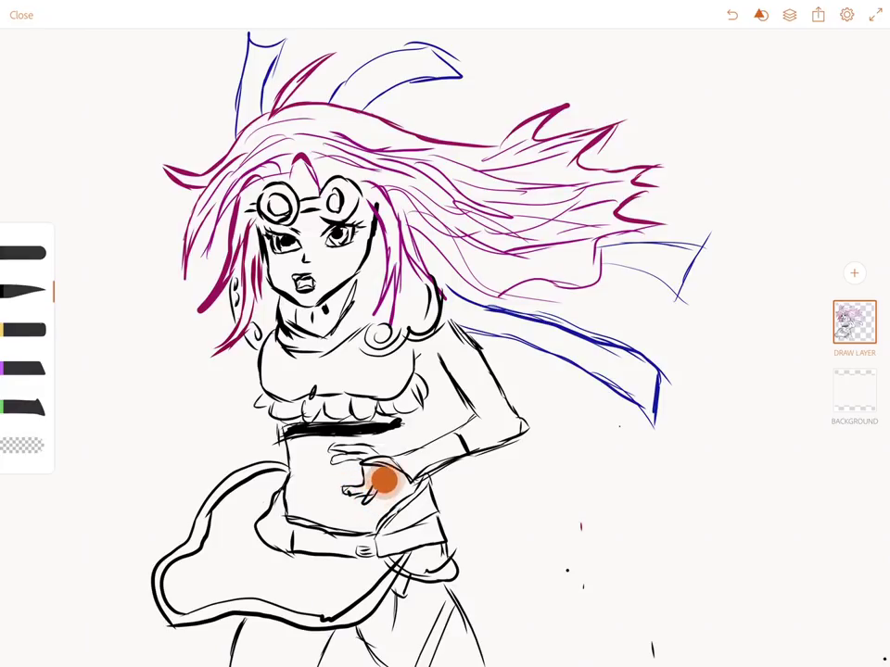
pyautogui.moveTo(375, 487); pyautogui.dragTo(394, 475)
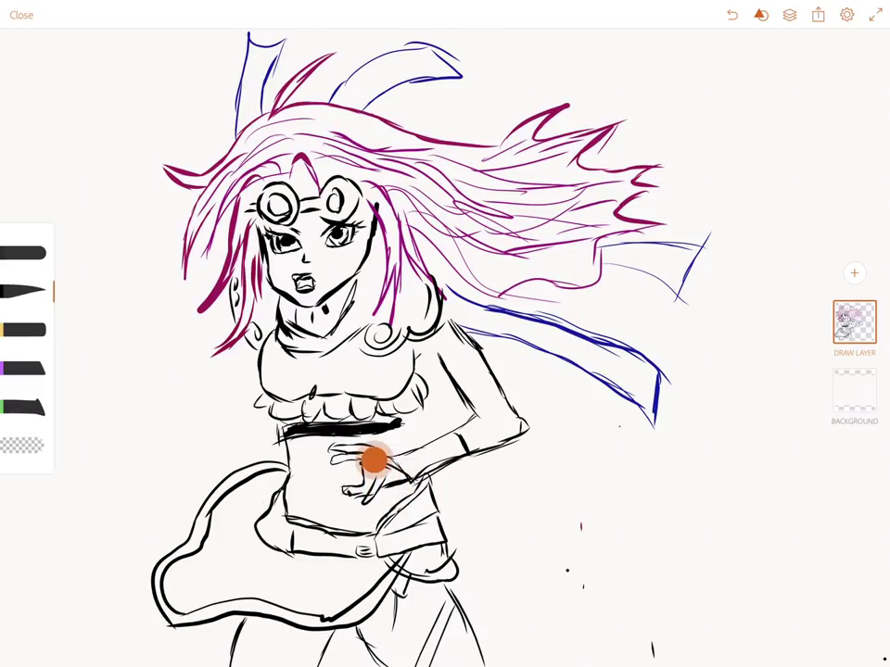
pyautogui.moveTo(371, 463)
pyautogui.mouseDown()
pyautogui.moveTo(432, 459)
pyautogui.moveTo(447, 446)
pyautogui.mouseUp()
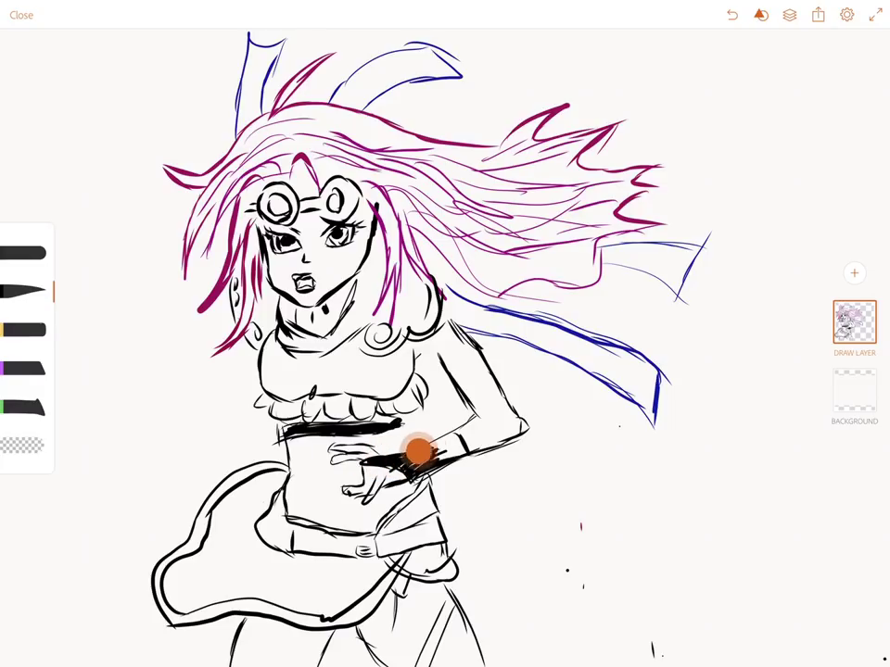
pyautogui.moveTo(447, 446); pyautogui.dragTo(435, 463)
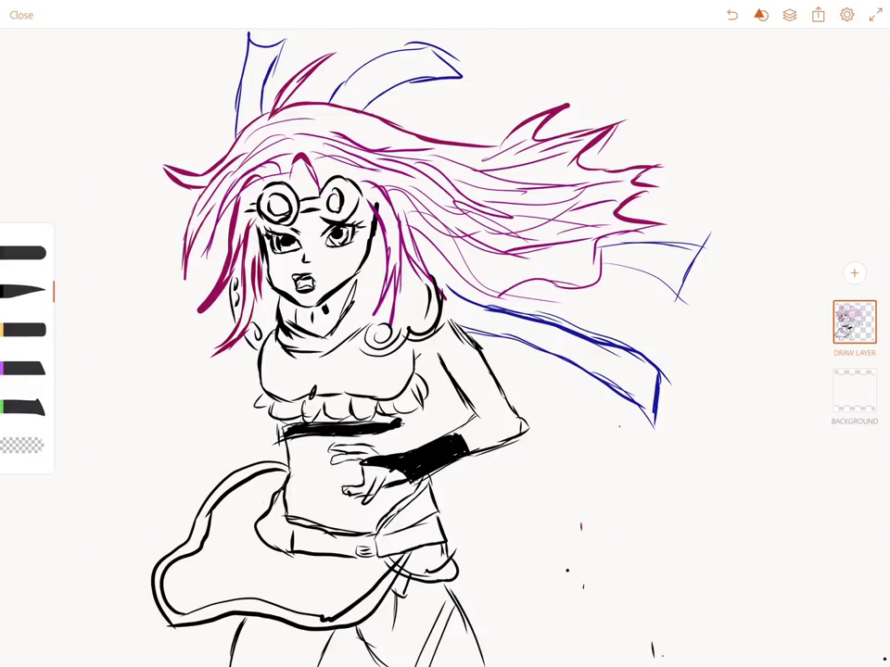
# Thicken the black chest band, outline the wavy cape with a fold, and begin the arm
pyautogui.moveTo(398, 424); pyautogui.dragTo(371, 432)
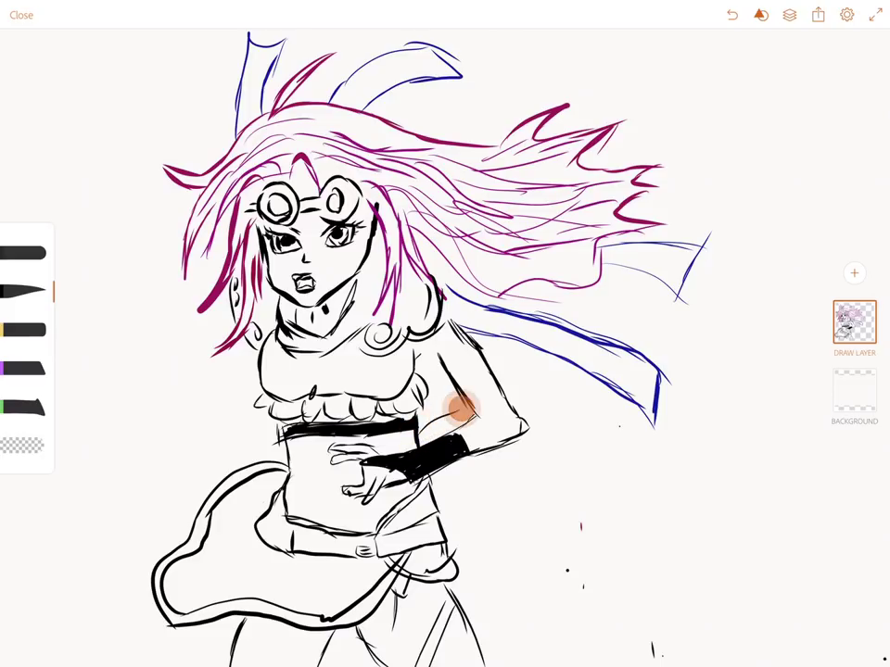
pyautogui.moveTo(505, 399)
pyautogui.mouseDown()
pyautogui.moveTo(756, 408)
pyautogui.moveTo(520, 629)
pyautogui.moveTo(464, 616)
pyautogui.mouseUp()
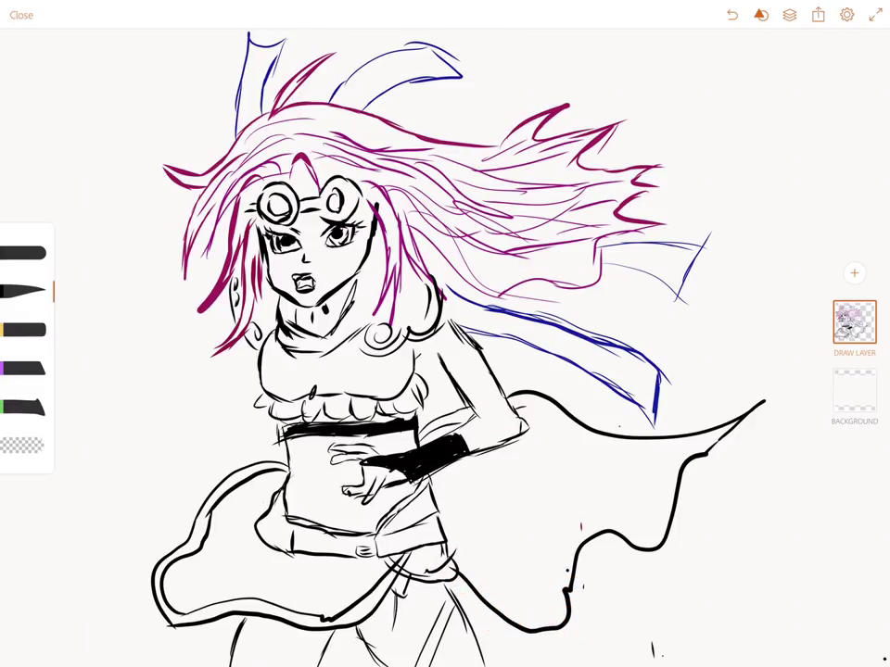
pyautogui.moveTo(511, 408)
pyautogui.mouseDown()
pyautogui.moveTo(593, 443)
pyautogui.moveTo(680, 454)
pyautogui.mouseUp()
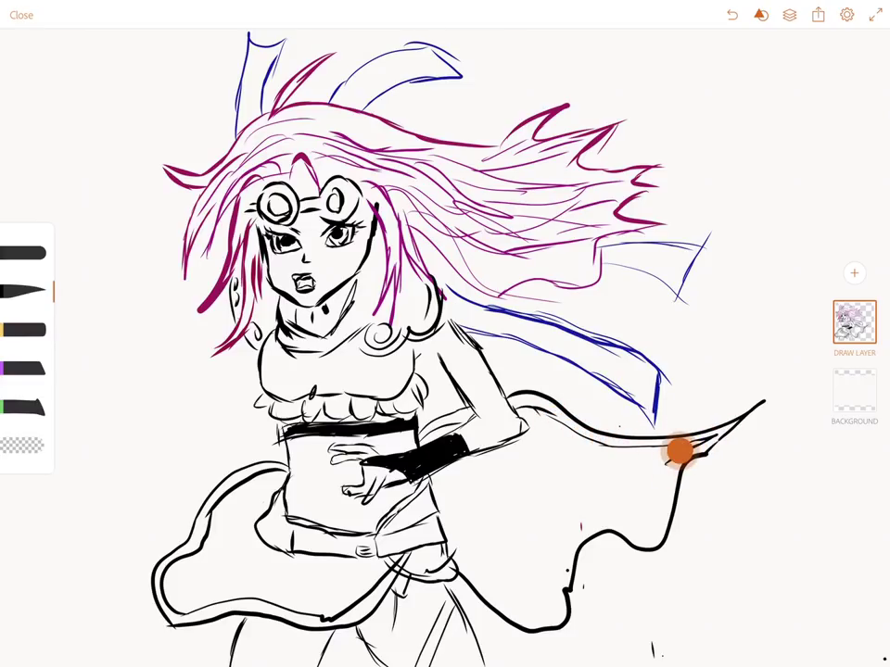
pyautogui.moveTo(686, 436)
pyautogui.mouseDown()
pyautogui.moveTo(650, 532)
pyautogui.moveTo(574, 533)
pyautogui.moveTo(546, 612)
pyautogui.moveTo(473, 579)
pyautogui.mouseUp()
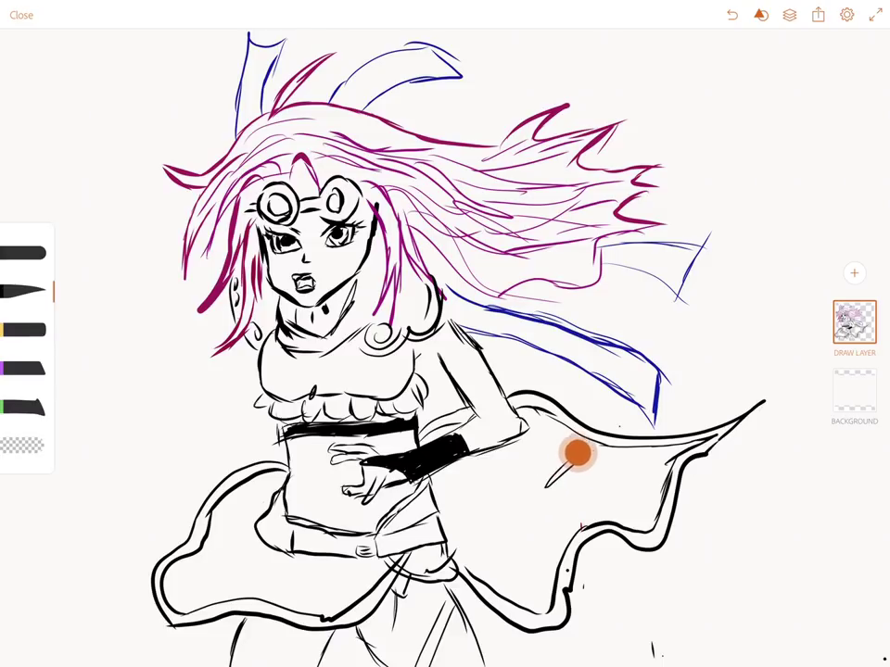
pyautogui.moveTo(579, 455); pyautogui.dragTo(546, 486)
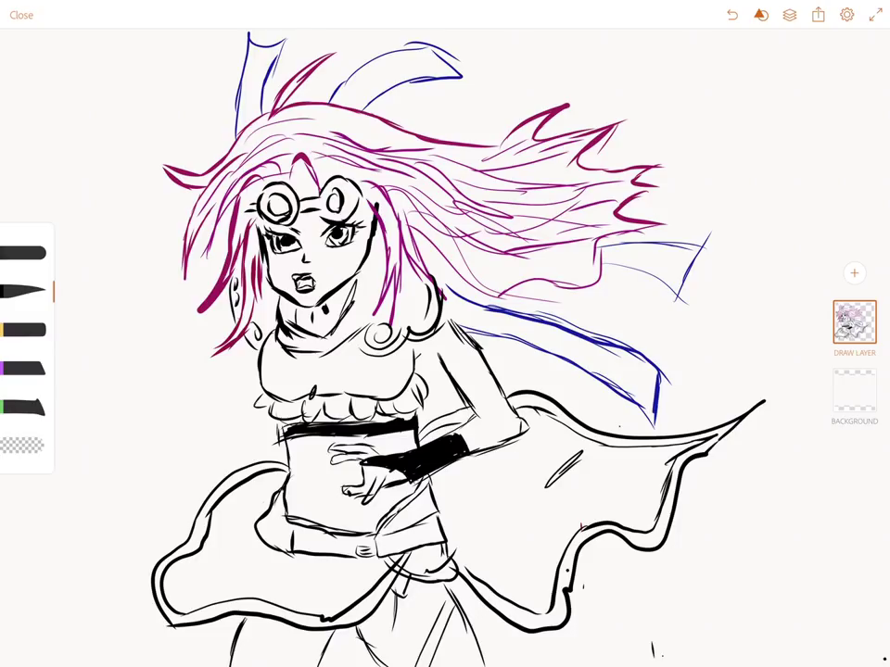
pyautogui.moveTo(165, 133); pyautogui.dragTo(170, 150)
# Draw the arm reaching up left of the hair, ending in an open clawed hand
pyautogui.moveTo(150, 119); pyautogui.dragTo(209, 160)
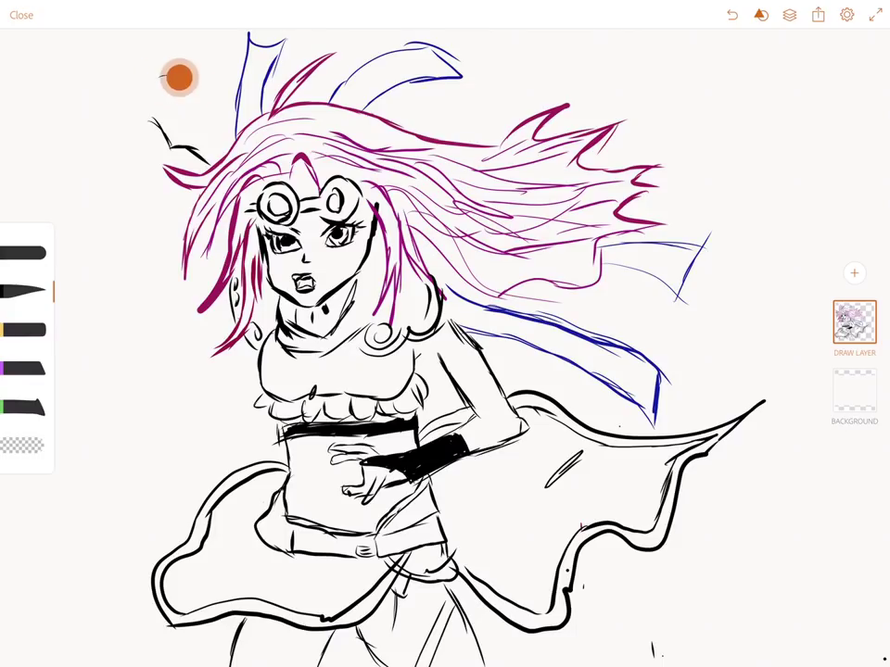
pyautogui.moveTo(178, 74); pyautogui.dragTo(232, 135)
pyautogui.moveTo(163, 79); pyautogui.dragTo(227, 139)
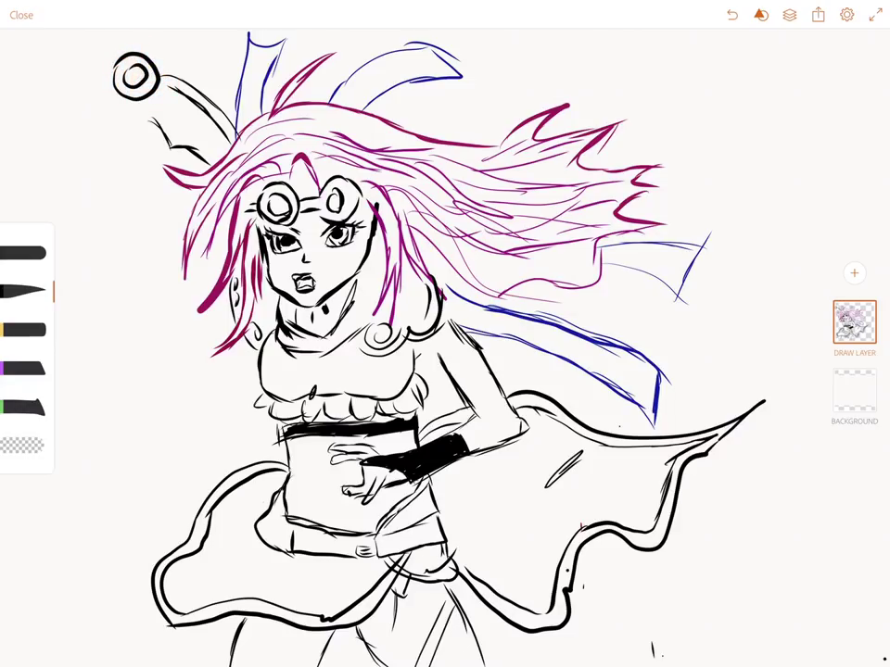
pyautogui.moveTo(106, 59)
pyautogui.mouseDown()
pyautogui.moveTo(67, 82)
pyautogui.moveTo(88, 55)
pyautogui.moveTo(106, 65)
pyautogui.moveTo(67, 60)
pyautogui.moveTo(65, 106)
pyautogui.mouseUp()
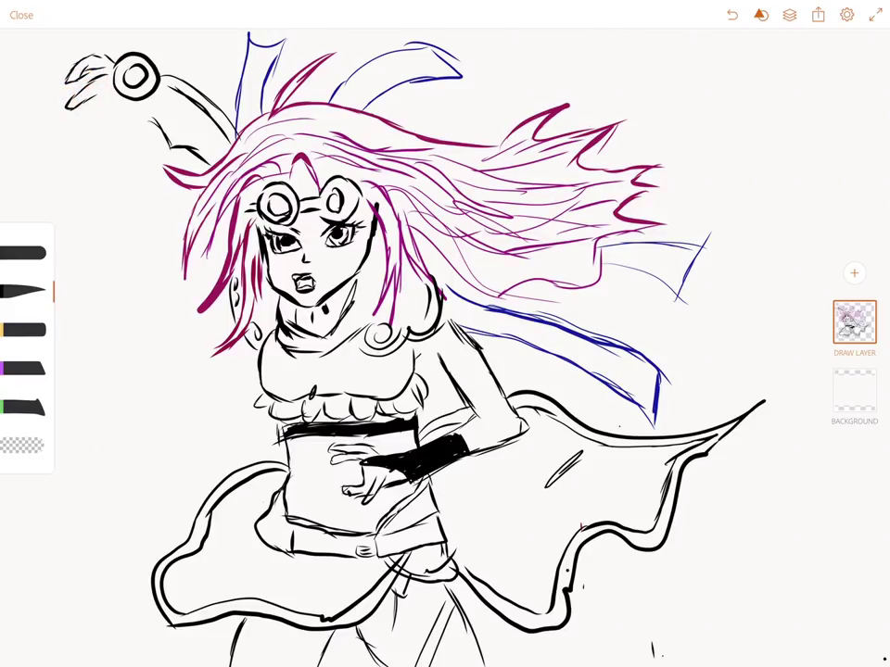
pyautogui.moveTo(74, 70)
pyautogui.mouseDown()
pyautogui.moveTo(88, 97)
pyautogui.moveTo(74, 111)
pyautogui.moveTo(93, 130)
pyautogui.moveTo(111, 97)
pyautogui.moveTo(149, 127)
pyautogui.mouseUp()
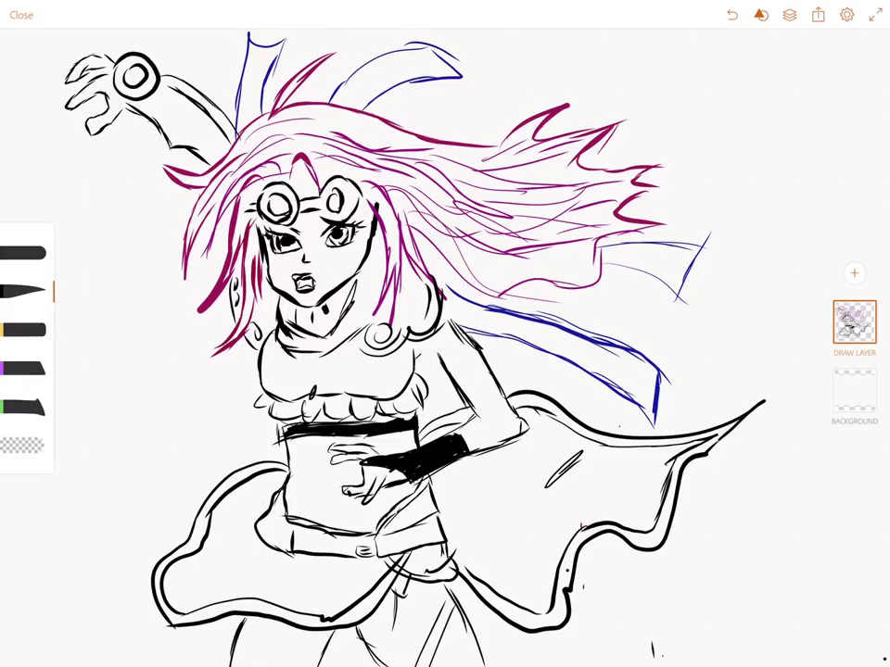
# Change the pen colour from black to red using the hue and brightness controls
pyautogui.click(23, 253)
pyautogui.click(27, 400)
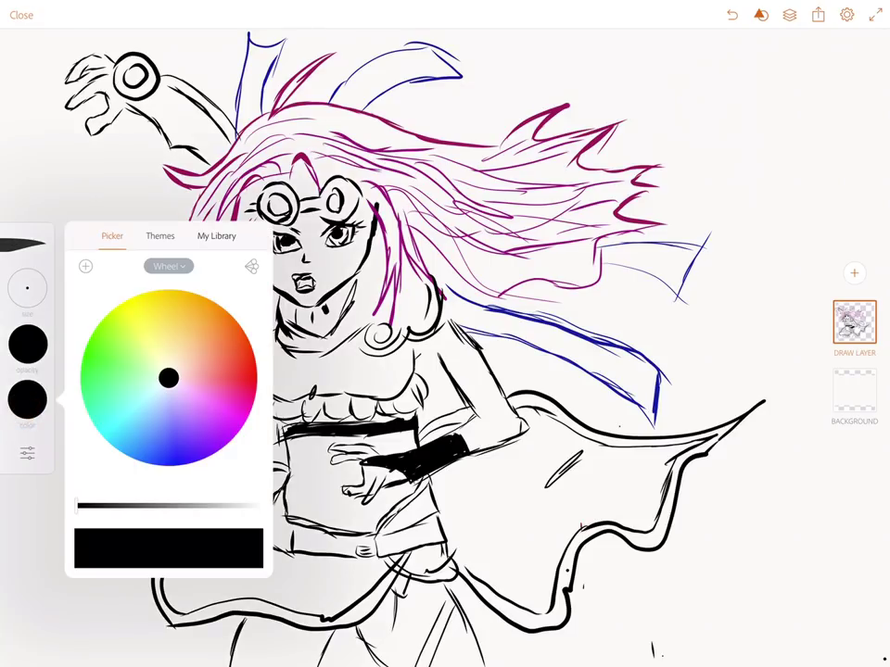
pyautogui.moveTo(170, 376); pyautogui.dragTo(242, 369)
pyautogui.click(80, 30)
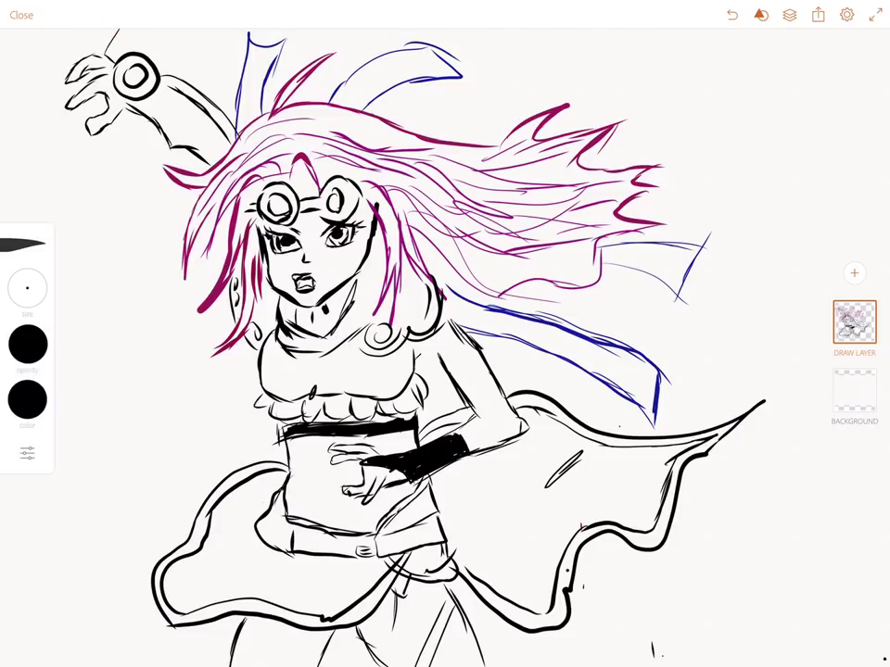
pyautogui.click(26, 399)
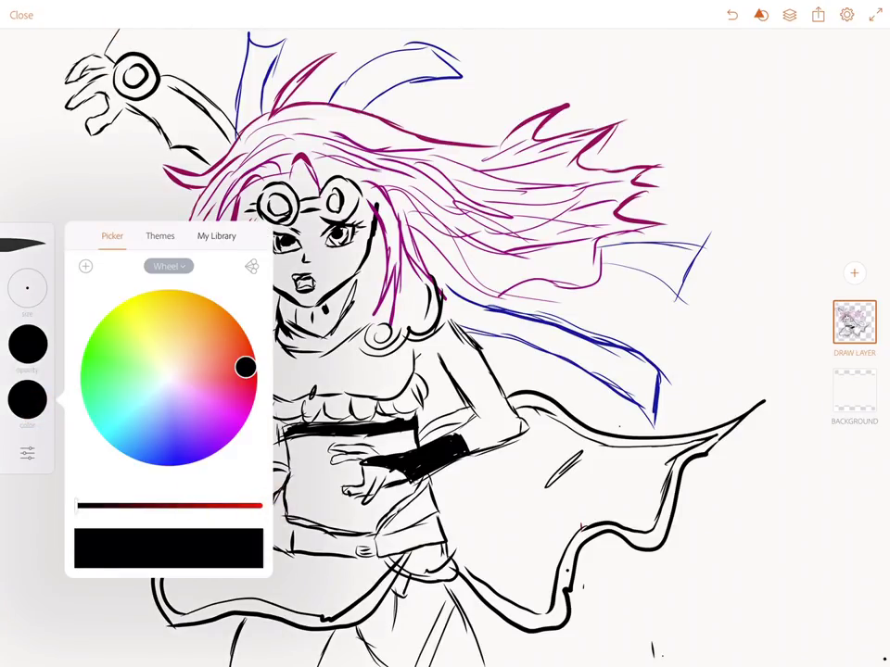
pyautogui.moveTo(79, 505)
pyautogui.mouseDown()
pyautogui.moveTo(243, 506)
pyautogui.moveTo(222, 505)
pyautogui.mouseUp()
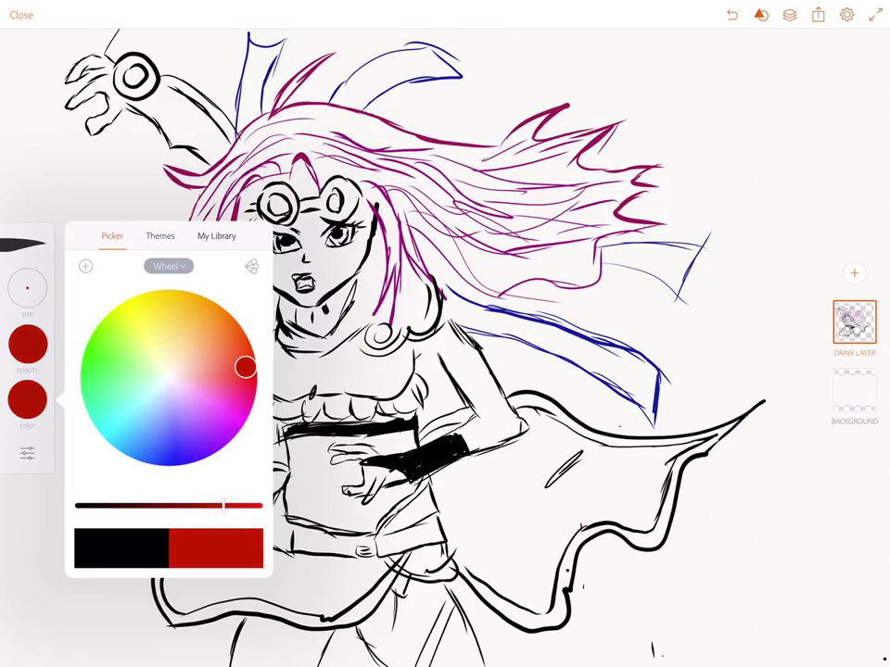
pyautogui.click(81, 42)
# Scribble jagged red flames above, left of and below the raised hand
pyautogui.moveTo(85, 39)
pyautogui.mouseDown()
pyautogui.moveTo(111, 27)
pyautogui.moveTo(148, 37)
pyautogui.moveTo(157, 51)
pyautogui.moveTo(190, 37)
pyautogui.moveTo(214, 70)
pyautogui.moveTo(14, 37)
pyautogui.moveTo(47, 69)
pyautogui.moveTo(1, 104)
pyautogui.moveTo(37, 75)
pyautogui.moveTo(9, 102)
pyautogui.moveTo(37, 93)
pyautogui.moveTo(56, 130)
pyautogui.mouseUp()
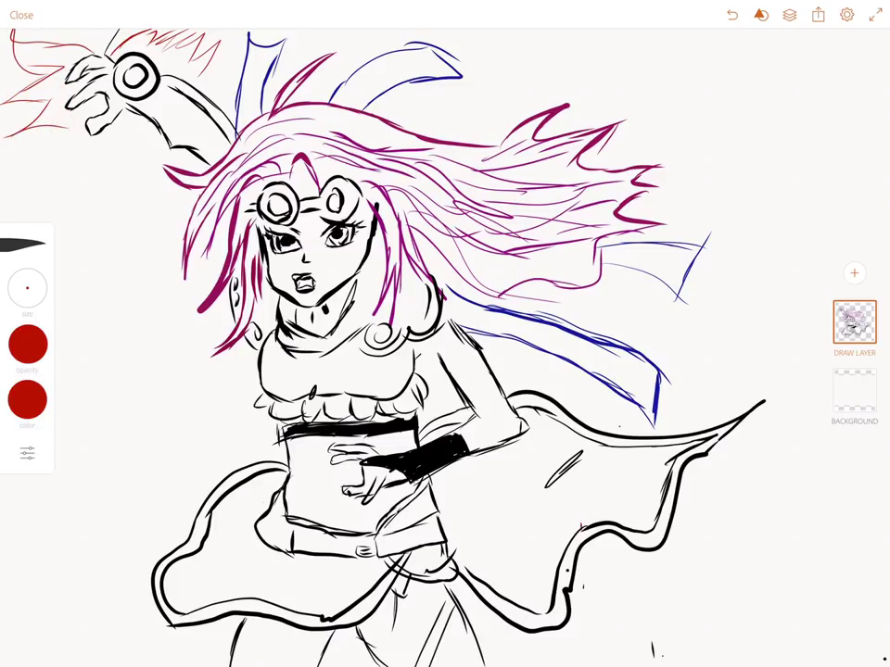
pyautogui.moveTo(28, 92)
pyautogui.mouseDown()
pyautogui.moveTo(56, 112)
pyautogui.moveTo(28, 134)
pyautogui.moveTo(55, 111)
pyautogui.moveTo(31, 169)
pyautogui.moveTo(84, 139)
pyautogui.moveTo(111, 172)
pyautogui.mouseUp()
pyautogui.moveTo(93, 130); pyautogui.dragTo(126, 180)
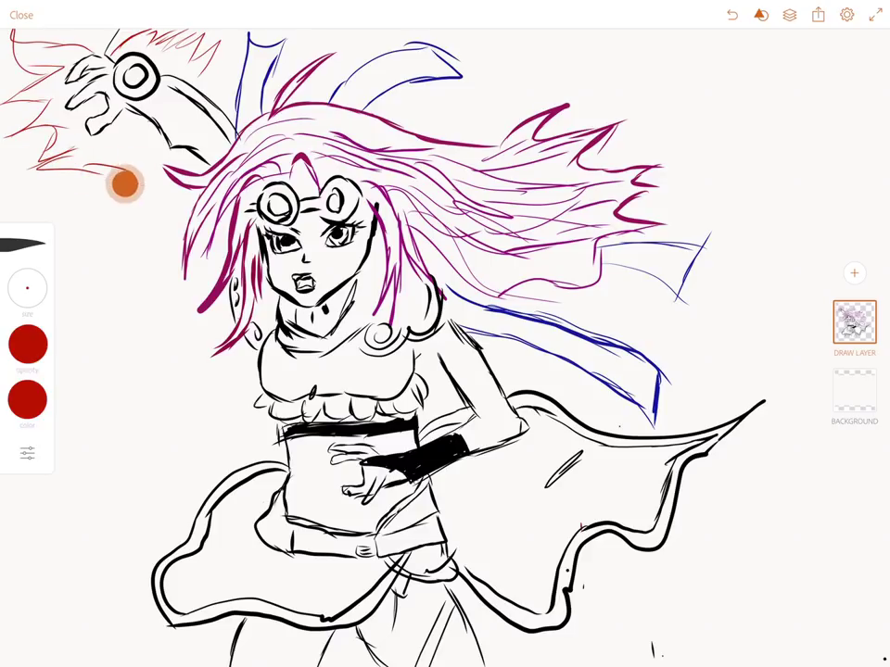
pyautogui.moveTo(97, 93)
pyautogui.mouseDown()
pyautogui.moveTo(106, 125)
pyautogui.moveTo(107, 84)
pyautogui.moveTo(166, 28)
pyautogui.mouseUp()
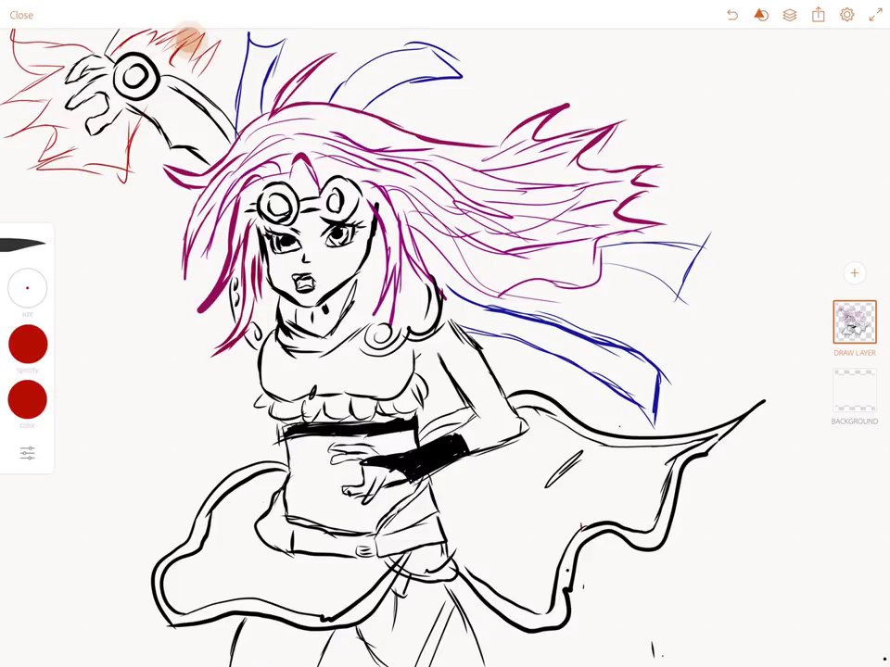
pyautogui.moveTo(106, 56)
pyautogui.mouseDown()
pyautogui.moveTo(159, 42)
pyautogui.moveTo(14, 42)
pyautogui.moveTo(46, 56)
pyautogui.moveTo(42, 89)
pyautogui.moveTo(14, 74)
pyautogui.moveTo(32, 97)
pyautogui.moveTo(79, 56)
pyautogui.moveTo(37, 111)
pyautogui.mouseUp()
pyautogui.moveTo(79, 74)
pyautogui.mouseDown()
pyautogui.moveTo(41, 106)
pyautogui.moveTo(79, 121)
pyautogui.moveTo(46, 125)
pyautogui.mouseUp()
pyautogui.moveTo(88, 98)
pyautogui.mouseDown()
pyautogui.moveTo(47, 130)
pyautogui.moveTo(46, 121)
pyautogui.moveTo(74, 167)
pyautogui.mouseUp()
pyautogui.moveTo(64, 111)
pyautogui.mouseDown()
pyautogui.moveTo(88, 139)
pyautogui.moveTo(102, 135)
pyautogui.mouseUp()
pyautogui.moveTo(79, 93)
pyautogui.mouseDown()
pyautogui.moveTo(106, 125)
pyautogui.moveTo(42, 120)
pyautogui.moveTo(83, 97)
pyautogui.moveTo(37, 65)
pyautogui.moveTo(28, 37)
pyautogui.mouseUp()
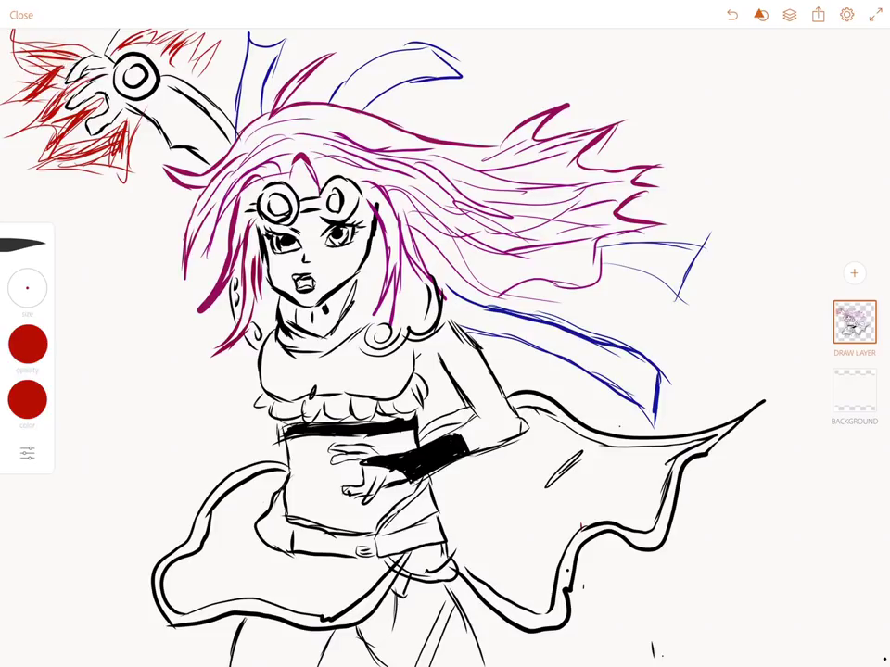
pyautogui.moveTo(111, 56)
pyautogui.mouseDown()
pyautogui.moveTo(148, 33)
pyautogui.moveTo(218, 37)
pyautogui.mouseUp()
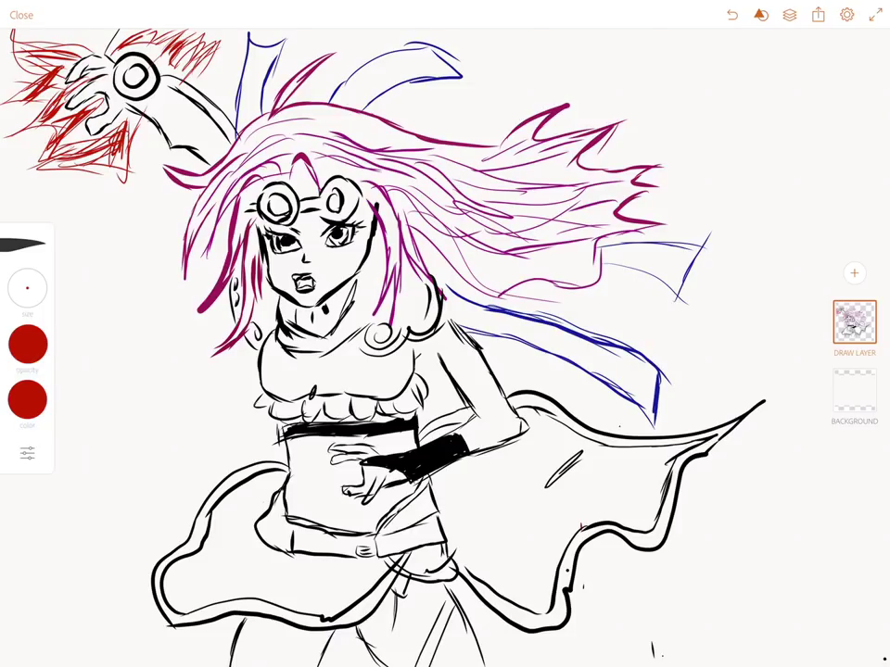
pyautogui.click(27, 401)
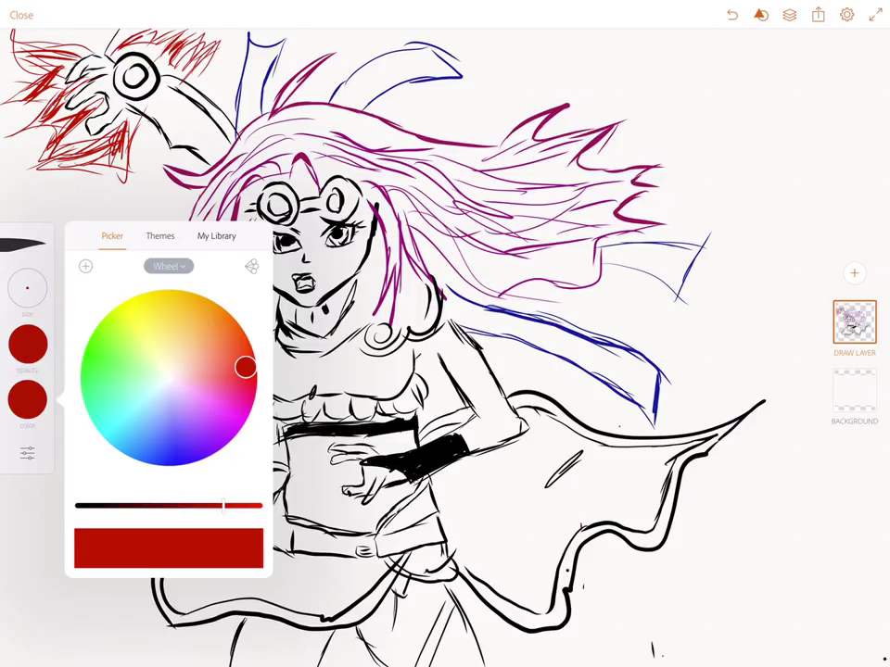
# Add small red wound marks on the raised forearm, redrawing the first one
pyautogui.click(190, 125)
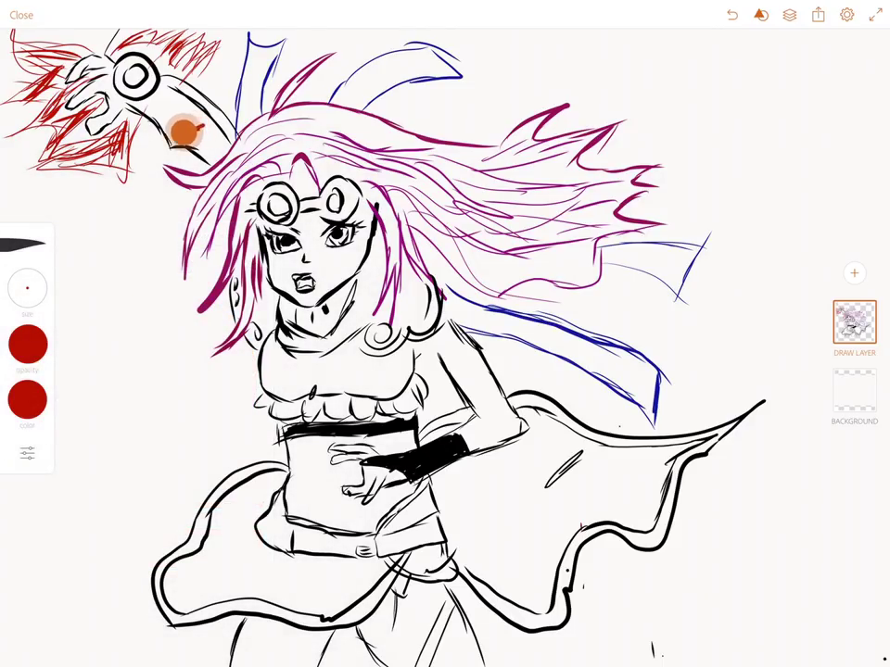
pyautogui.moveTo(183, 135); pyautogui.dragTo(206, 126)
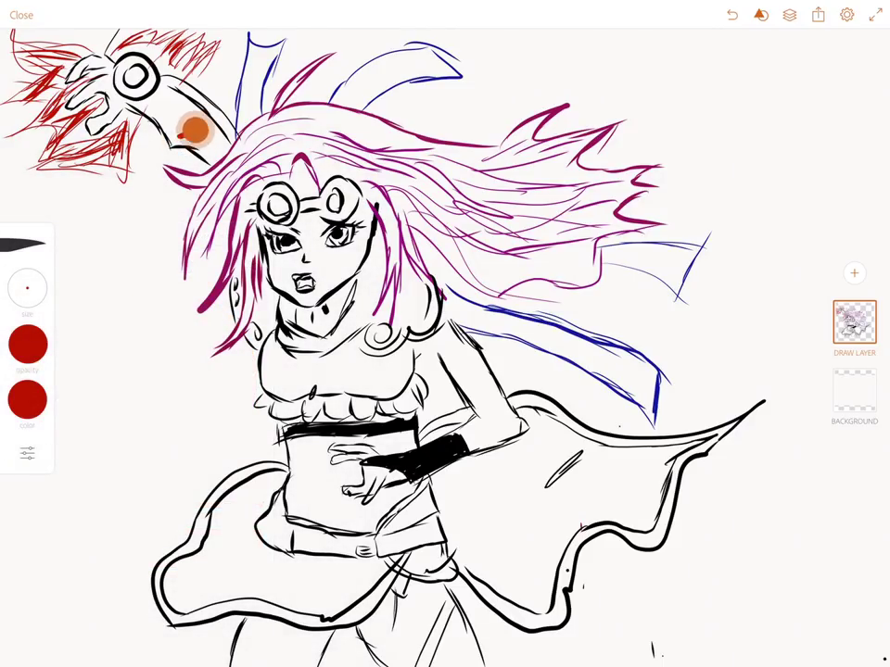
pyautogui.hotkey('ctrl', 'z')
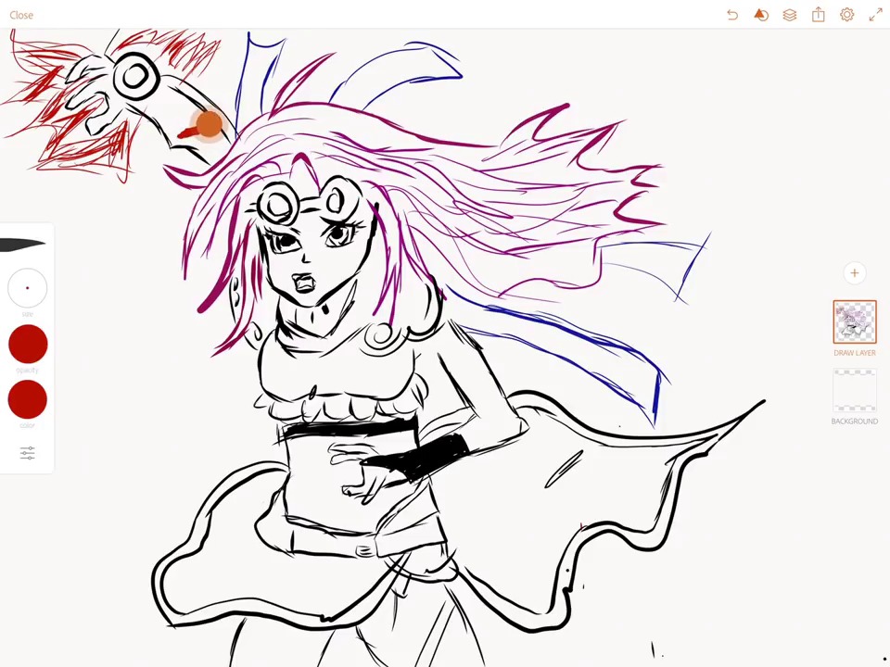
pyautogui.moveTo(184, 135); pyautogui.dragTo(209, 126)
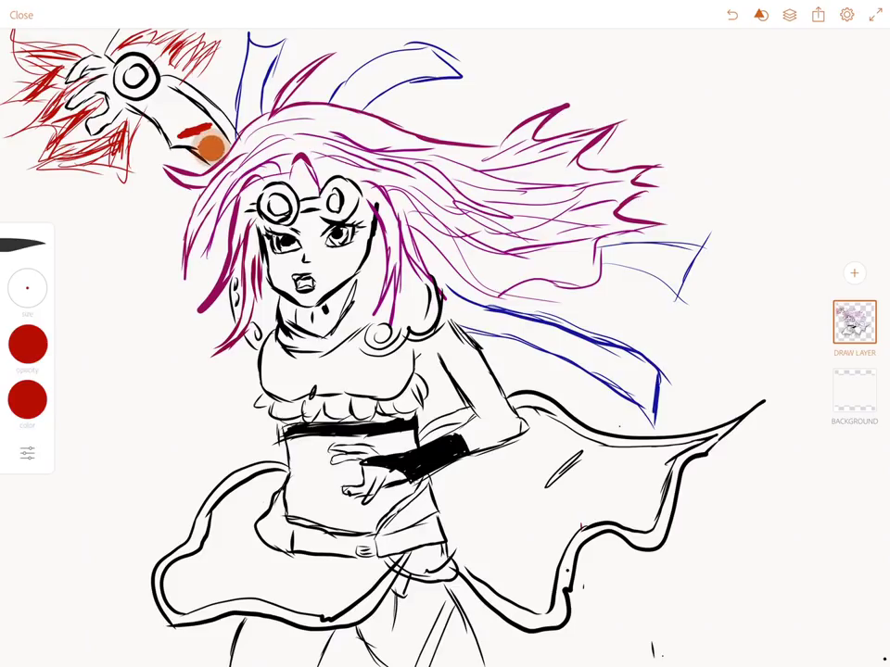
pyautogui.moveTo(210, 146); pyautogui.dragTo(203, 148)
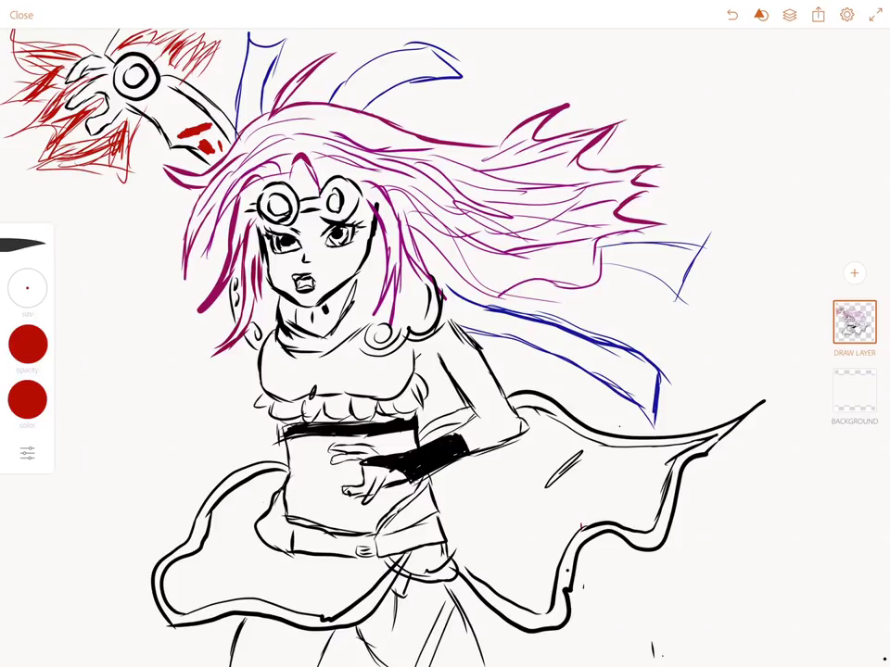
# Switch the brush colour to blue
pyautogui.click(27, 401)
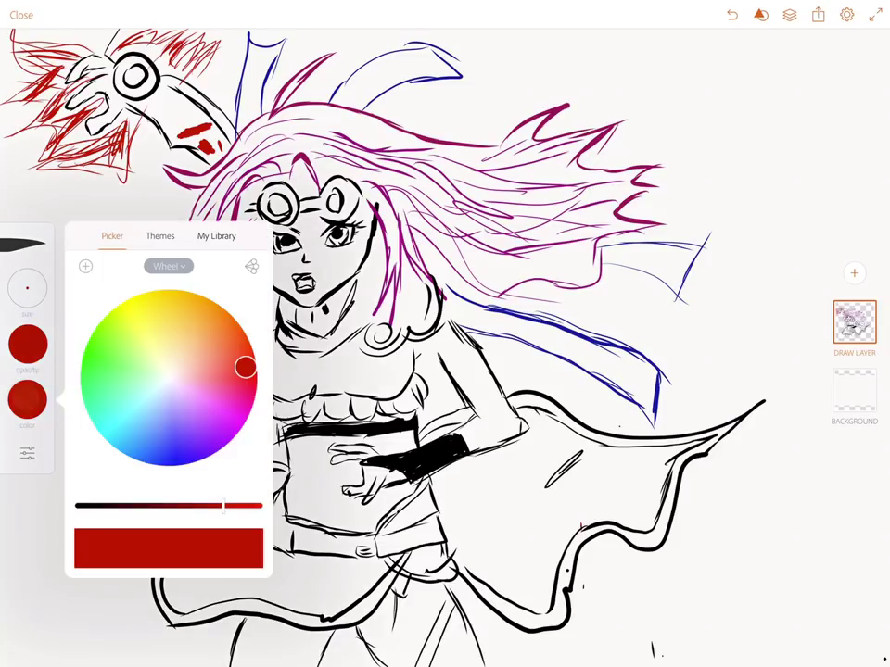
pyautogui.click(194, 451)
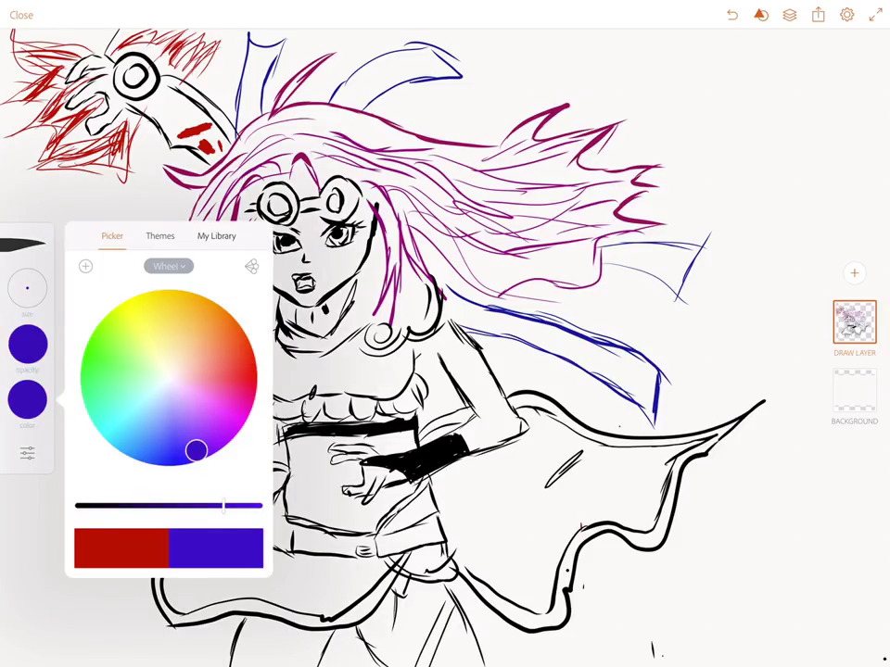
pyautogui.click(459, 315)
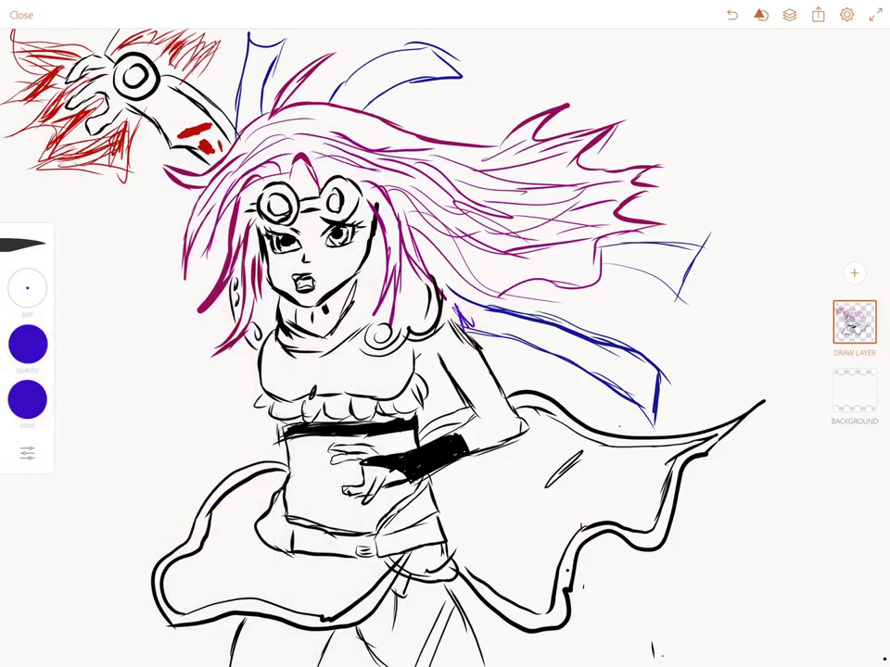
# Enlarge the brush and scribble blue into the ribbon behind the shoulder
pyautogui.moveTo(27, 288); pyautogui.dragTo(93, 294)
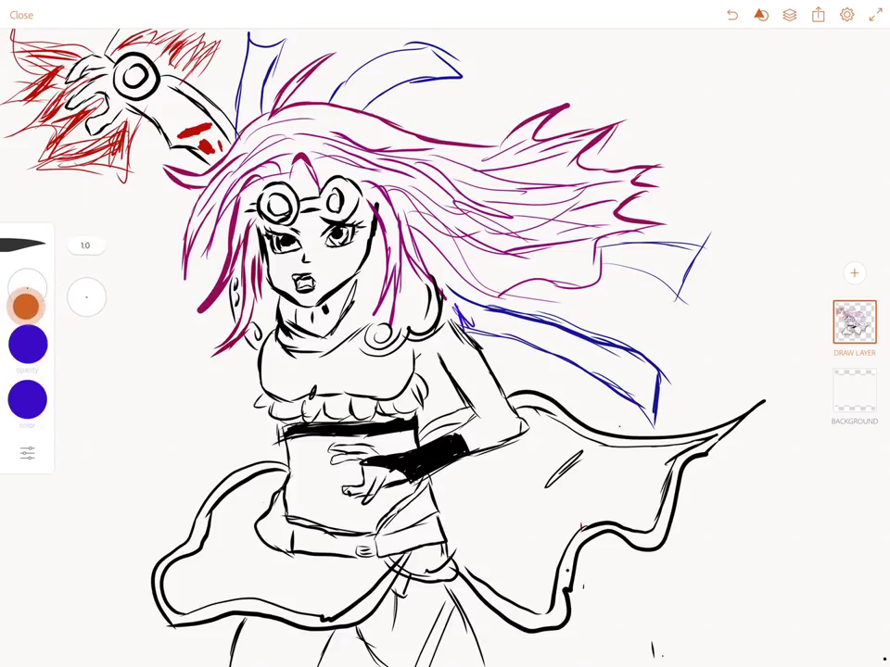
pyautogui.moveTo(92, 295); pyautogui.dragTo(139, 294)
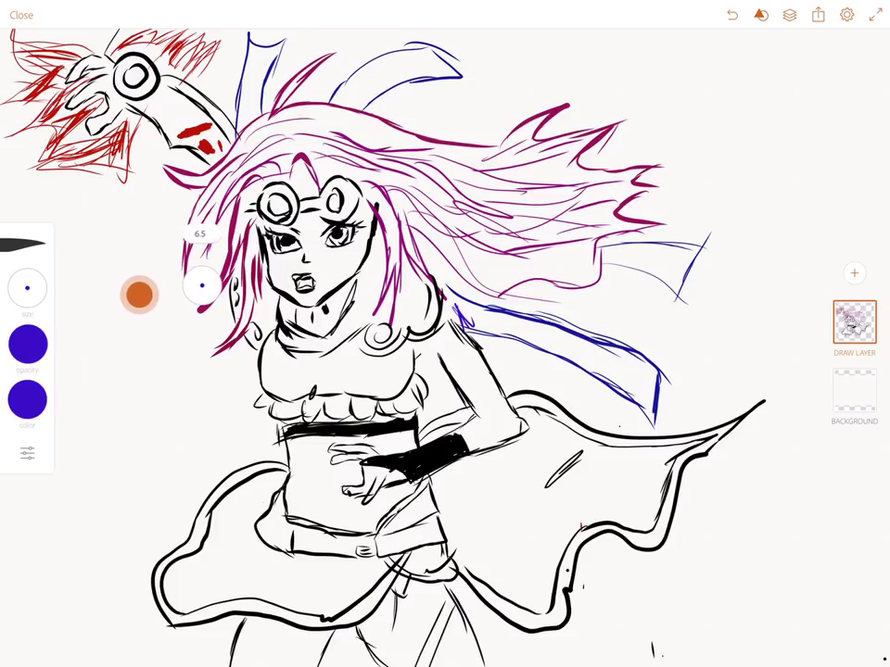
pyautogui.click(459, 315)
pyautogui.moveTo(462, 317)
pyautogui.mouseDown()
pyautogui.moveTo(528, 325)
pyautogui.moveTo(473, 320)
pyautogui.moveTo(575, 347)
pyautogui.moveTo(461, 302)
pyautogui.mouseUp()
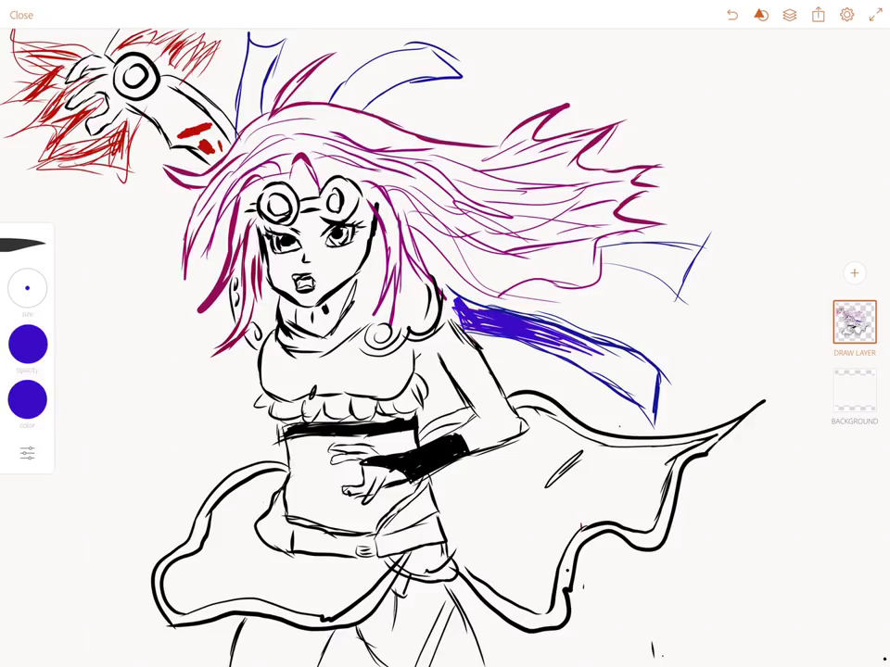
pyautogui.click(23, 245)
# With the second brush, fill the lower, top, upper and right-hand ribbons blue
pyautogui.moveTo(510, 318); pyautogui.dragTo(593, 363)
pyautogui.click(25, 291)
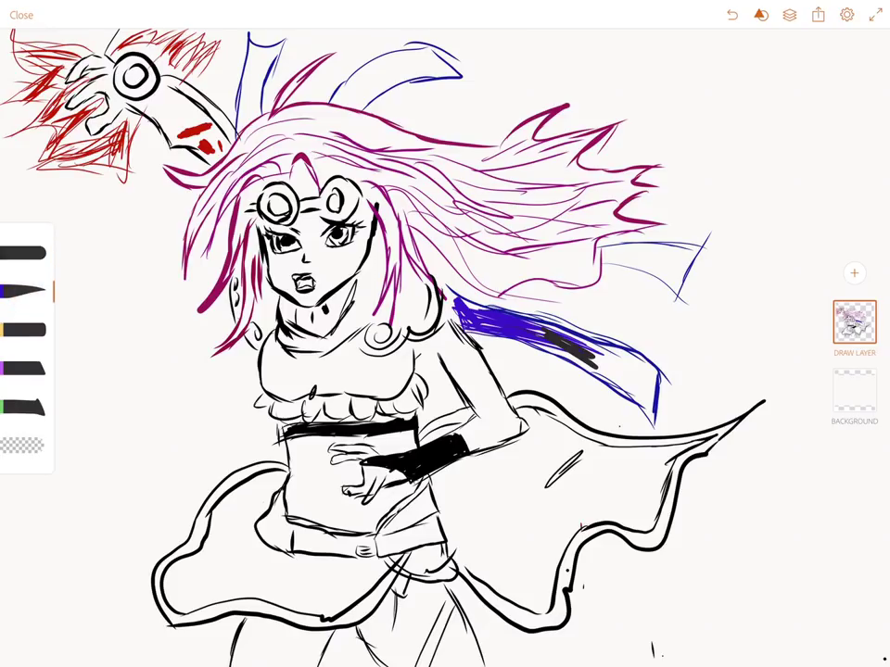
pyautogui.moveTo(584, 357)
pyautogui.mouseDown()
pyautogui.moveTo(607, 363)
pyautogui.moveTo(631, 394)
pyautogui.moveTo(621, 362)
pyautogui.moveTo(642, 380)
pyautogui.moveTo(649, 408)
pyautogui.moveTo(607, 357)
pyautogui.moveTo(621, 357)
pyautogui.mouseUp()
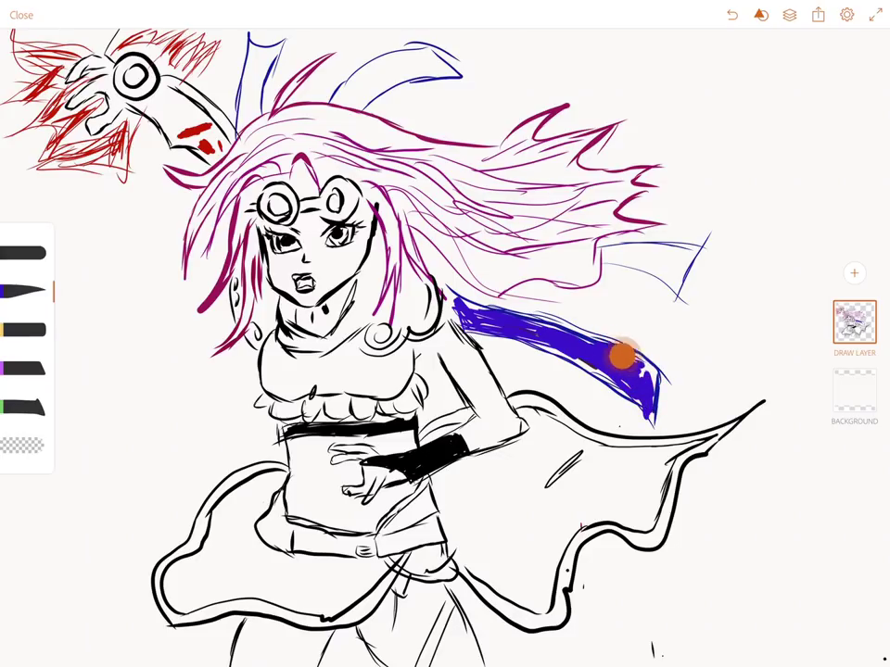
pyautogui.moveTo(399, 63)
pyautogui.mouseDown()
pyautogui.moveTo(371, 88)
pyautogui.moveTo(389, 74)
pyautogui.moveTo(399, 82)
pyautogui.moveTo(408, 61)
pyautogui.moveTo(436, 56)
pyautogui.mouseUp()
pyautogui.moveTo(255, 42)
pyautogui.mouseDown()
pyautogui.moveTo(250, 102)
pyautogui.moveTo(259, 46)
pyautogui.moveTo(283, 37)
pyautogui.mouseUp()
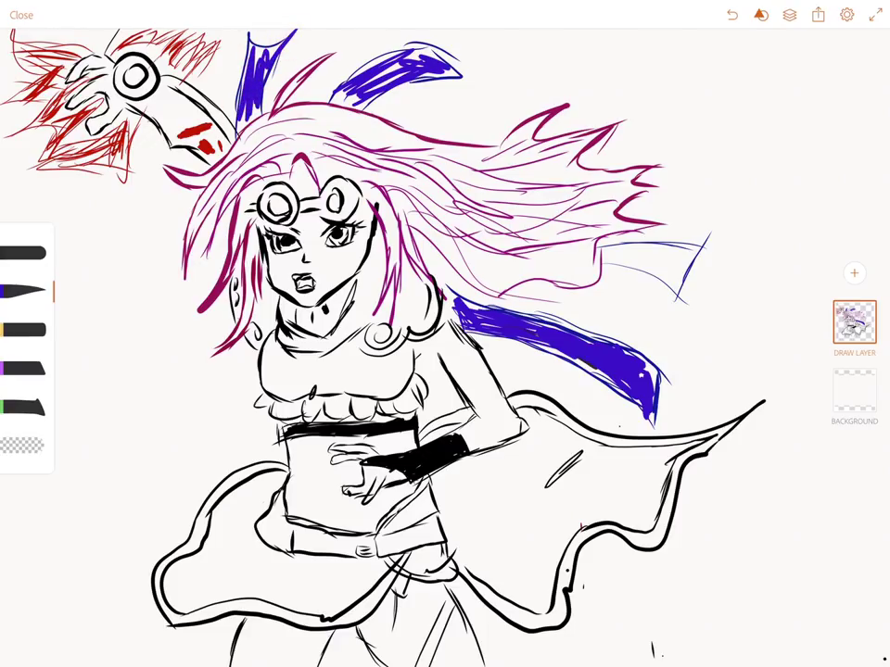
pyautogui.moveTo(640, 255)
pyautogui.mouseDown()
pyautogui.moveTo(686, 250)
pyautogui.moveTo(676, 278)
pyautogui.moveTo(610, 254)
pyautogui.moveTo(704, 248)
pyautogui.mouseUp()
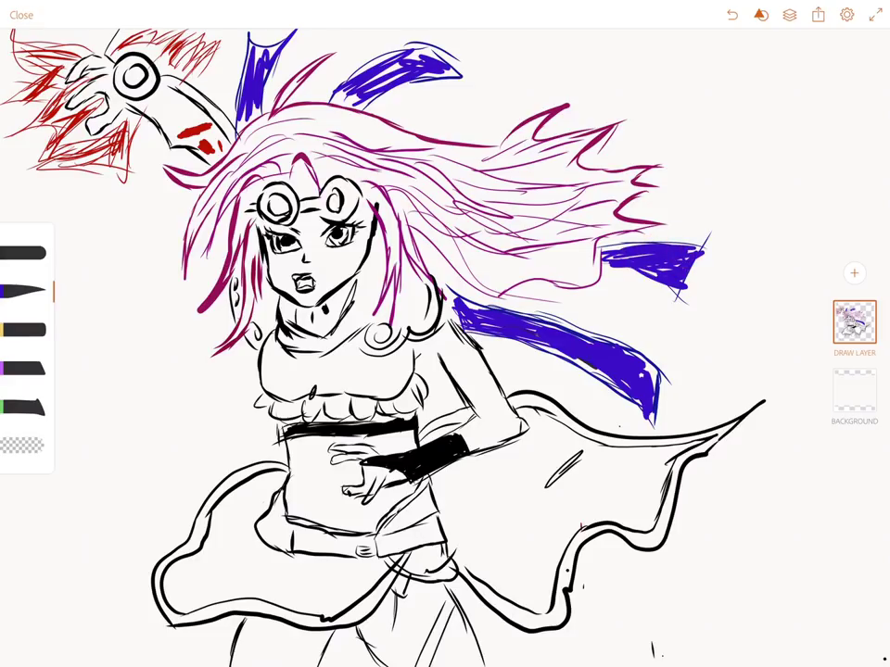